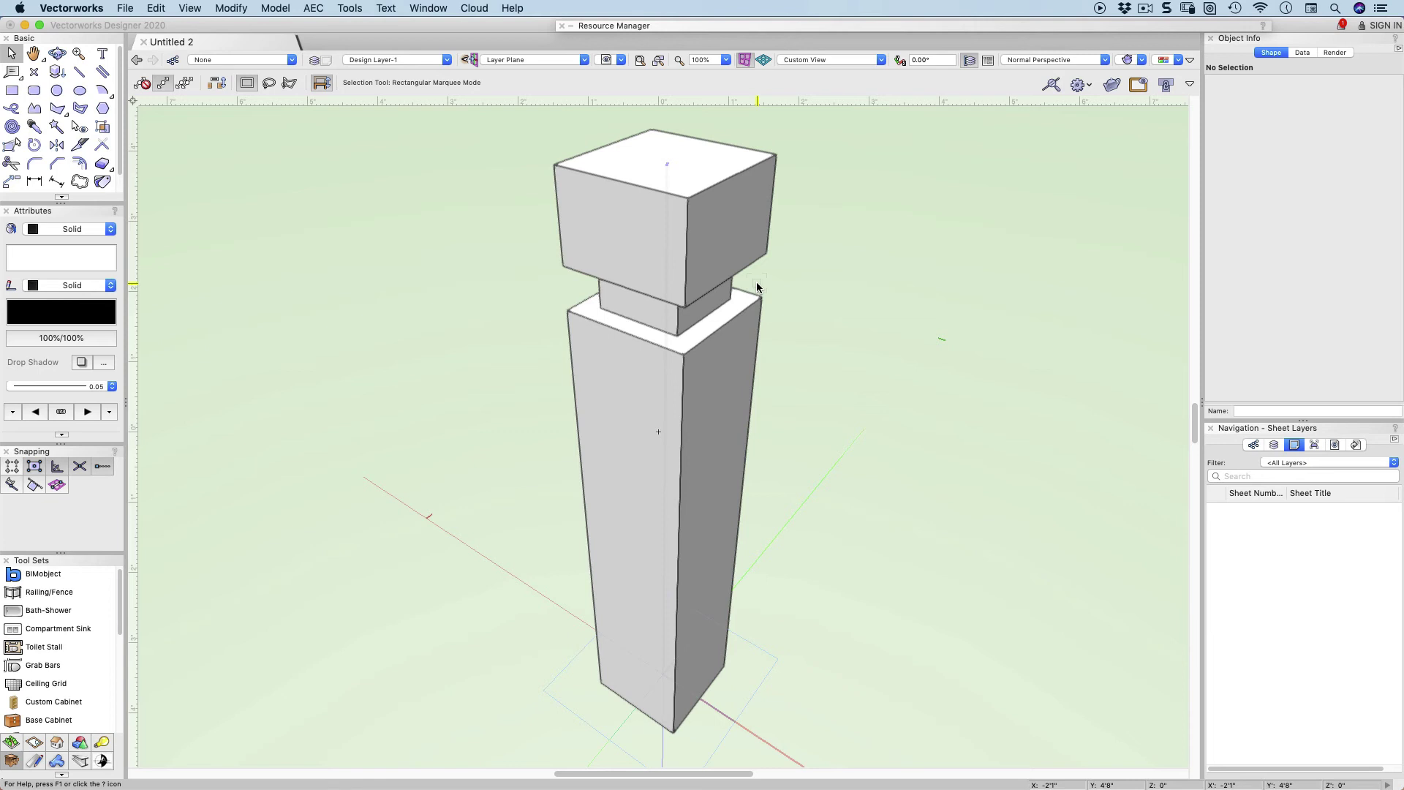
Show the bollard model in the Front view with Orthogonal projection.
scroll(757, 287, "down", 5)
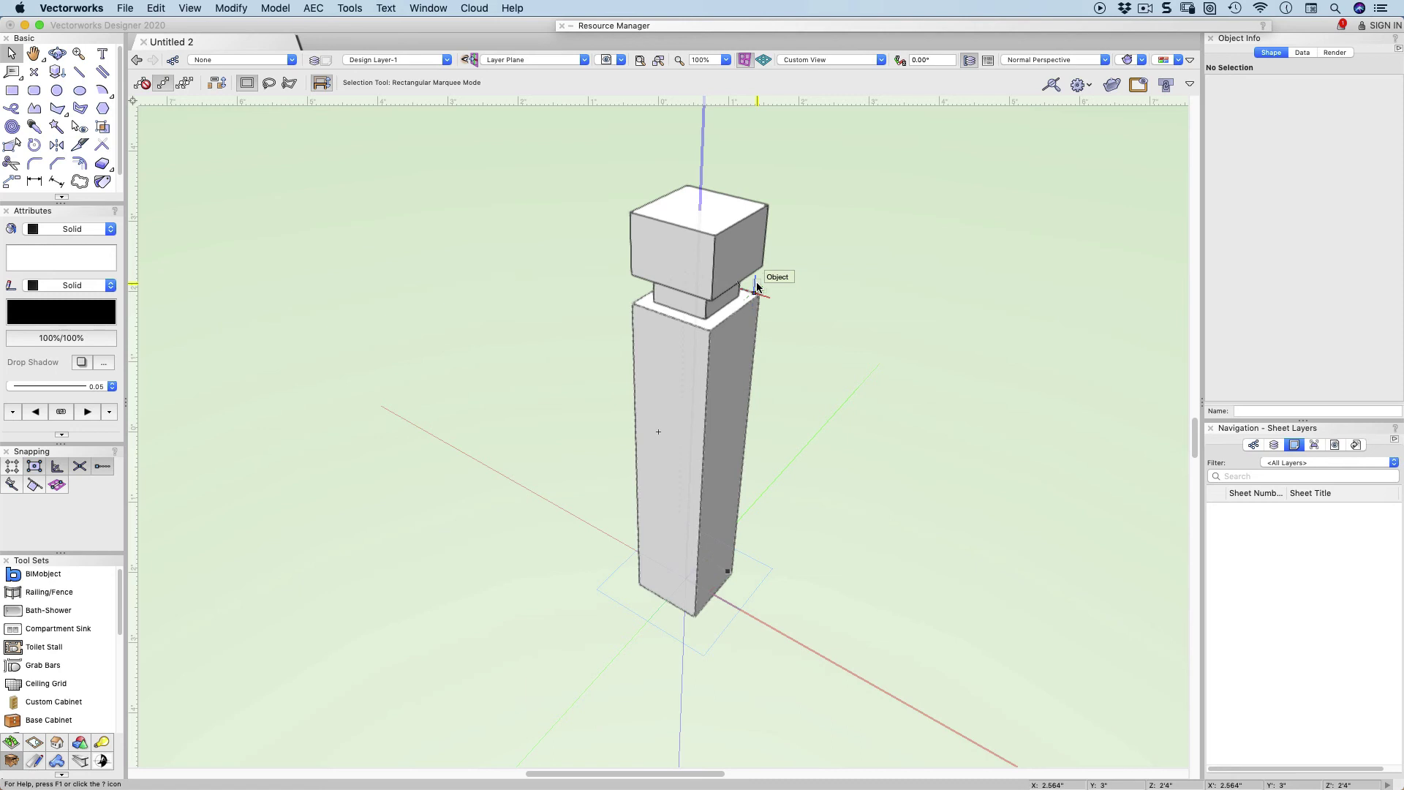
left_click(829, 60)
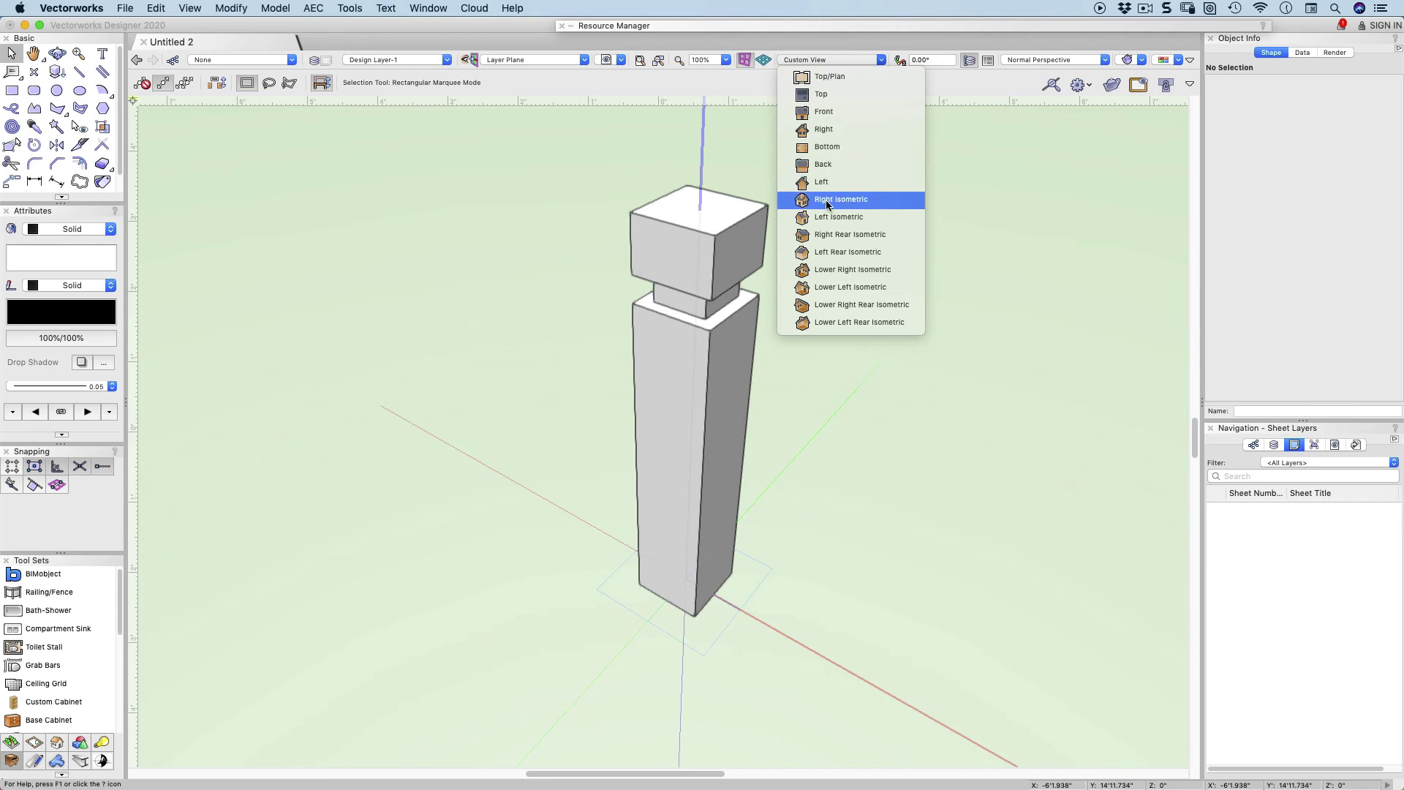
left_click(827, 114)
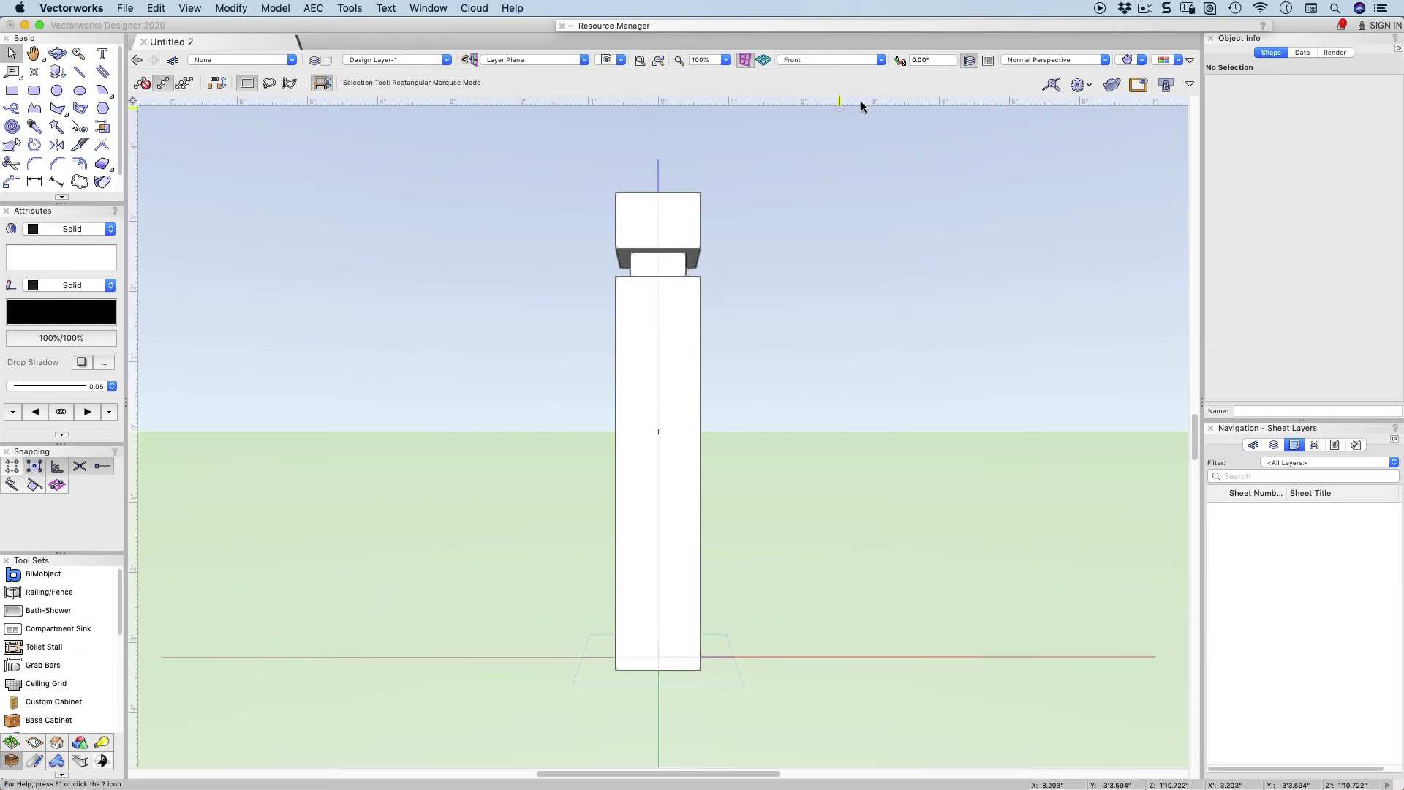
left_click(1023, 62)
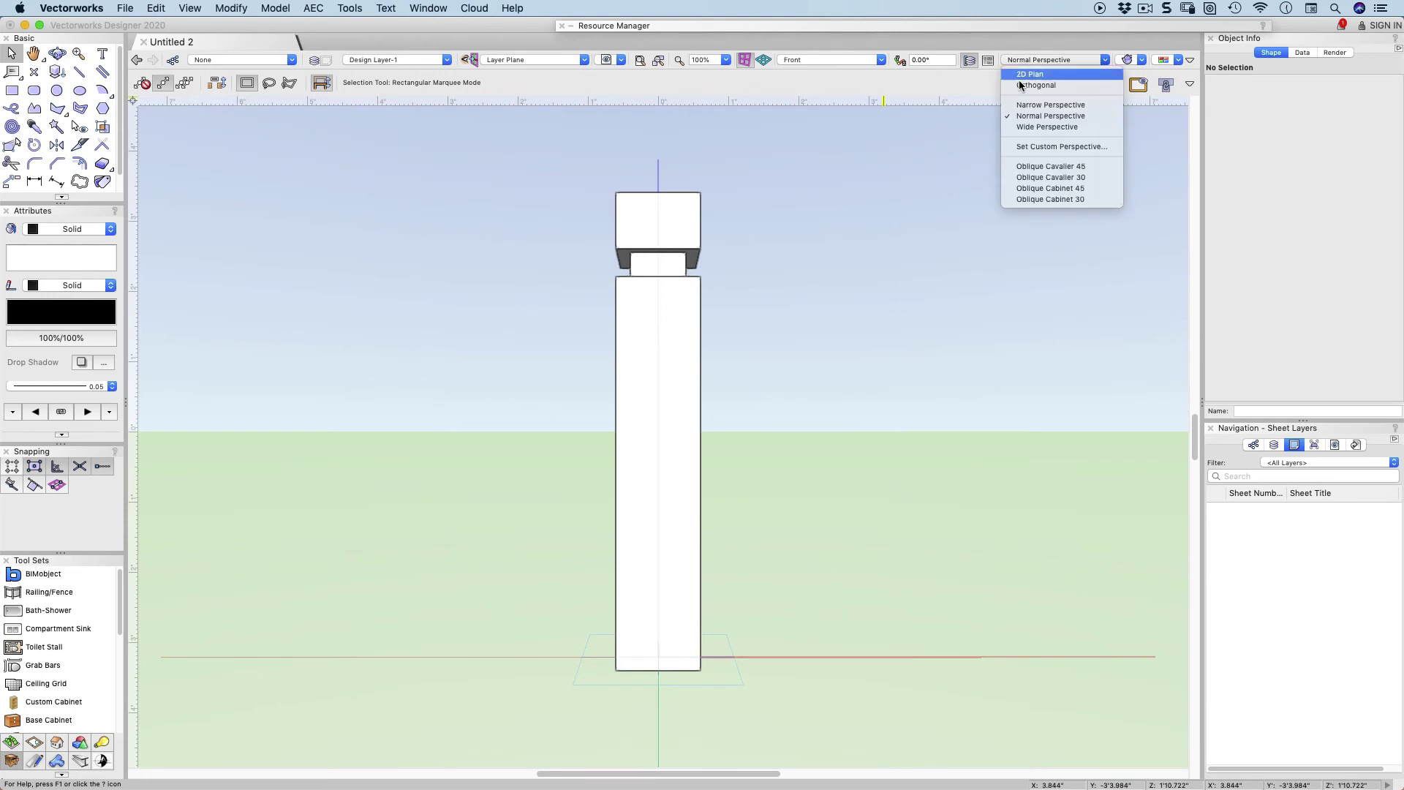
left_click(1016, 85)
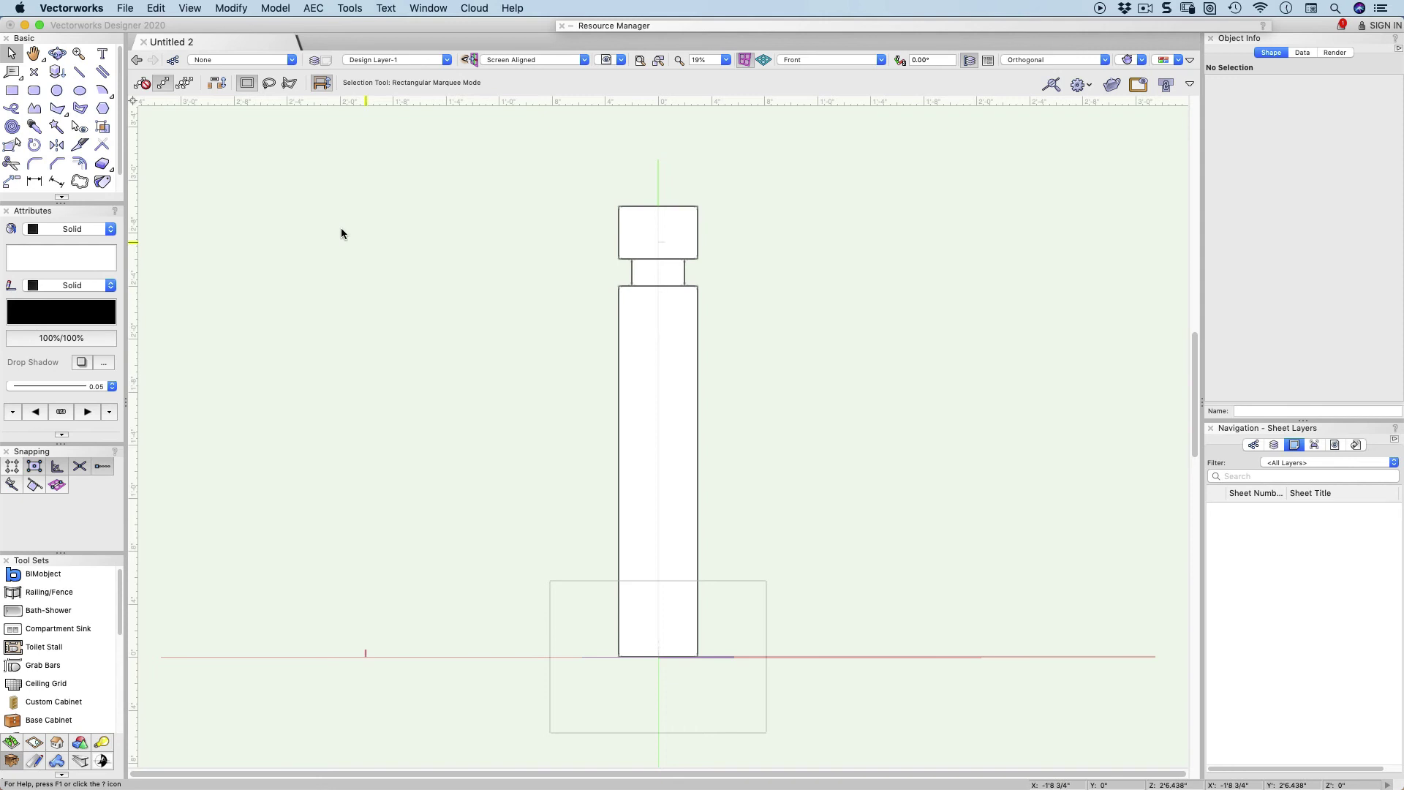
Draw a corner-to-corner rectangle about 1'4" wide and 3'2" high around the whole bollard and set its plane to Screen.
left_click(11, 90)
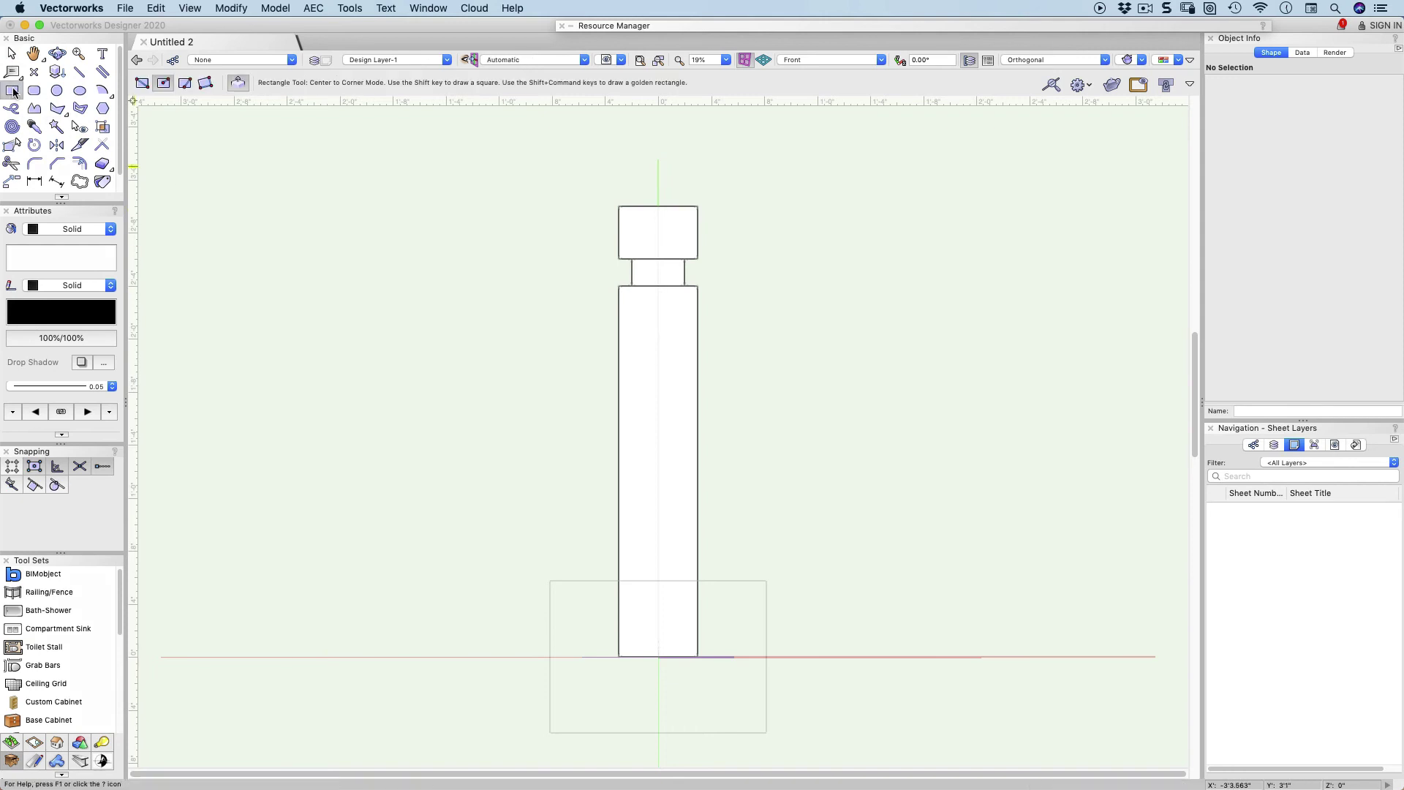
left_click(551, 182)
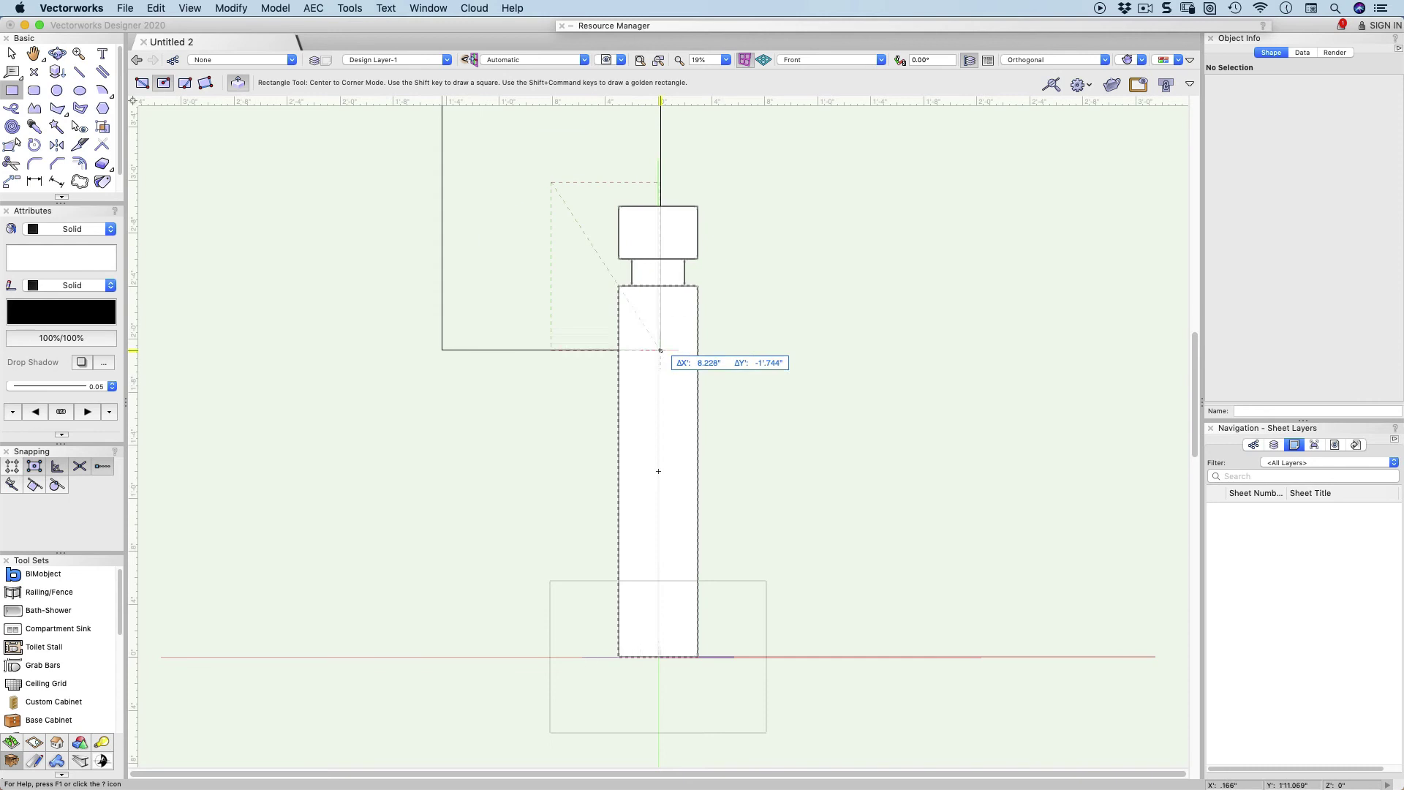
left_click(142, 82)
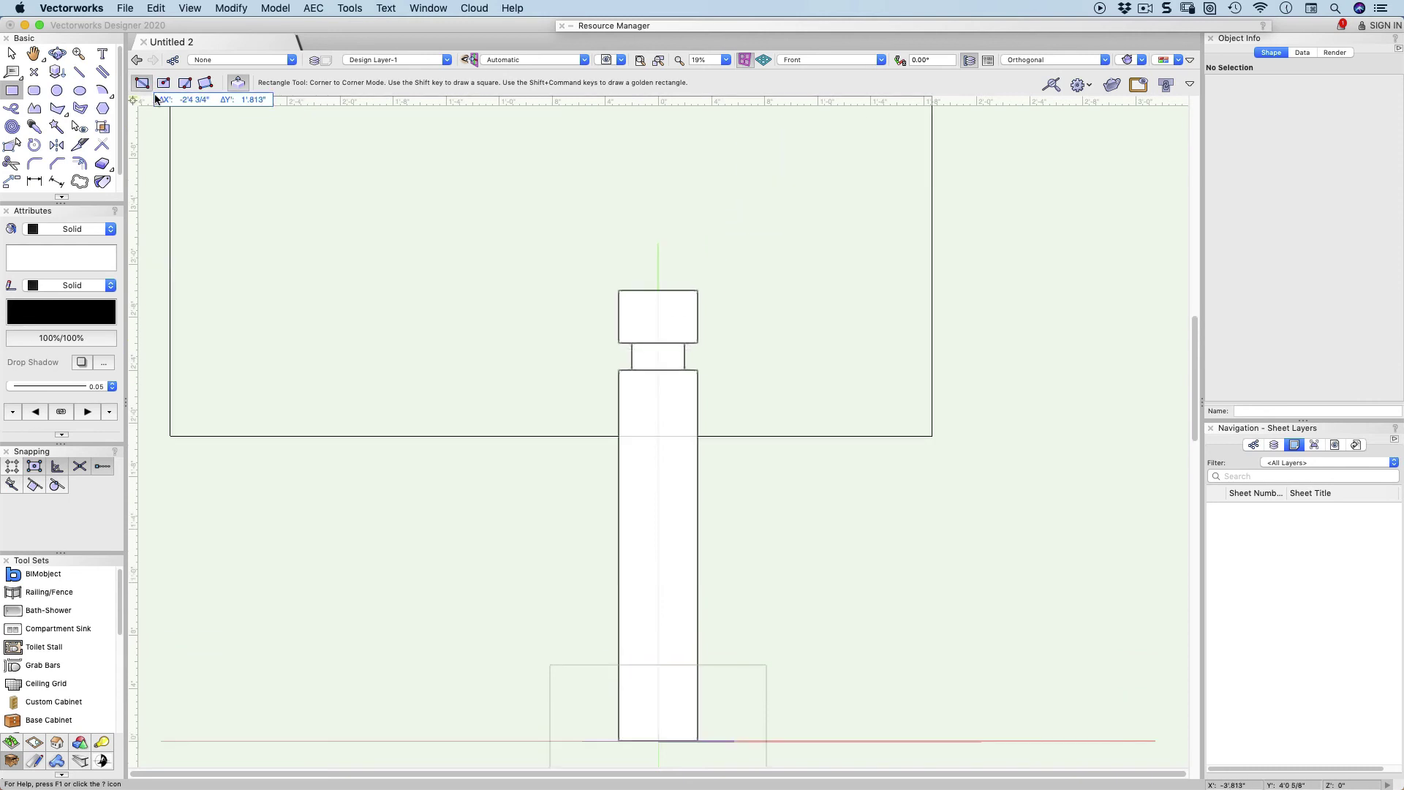
middle_click_drag(677, 558, 646, 351)
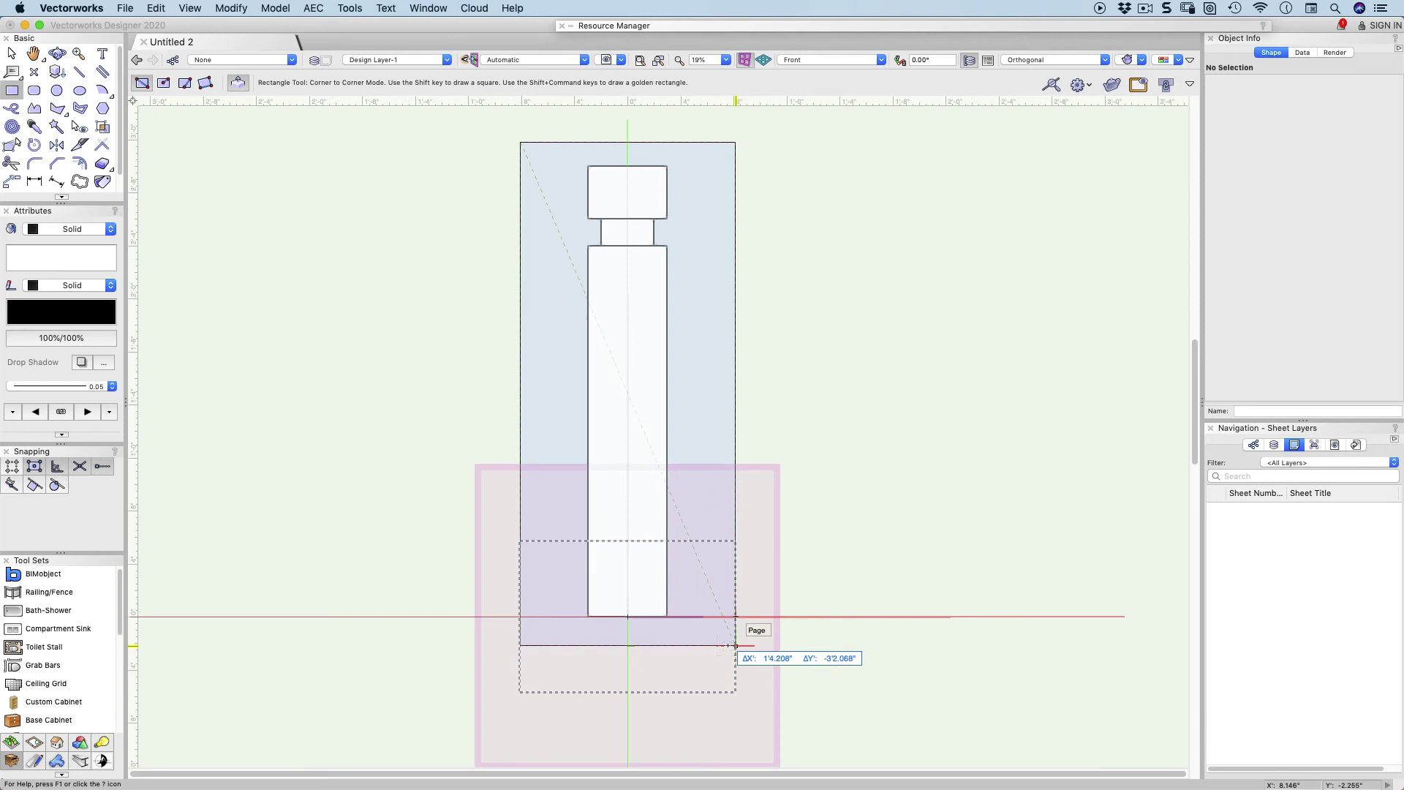
left_click(734, 643)
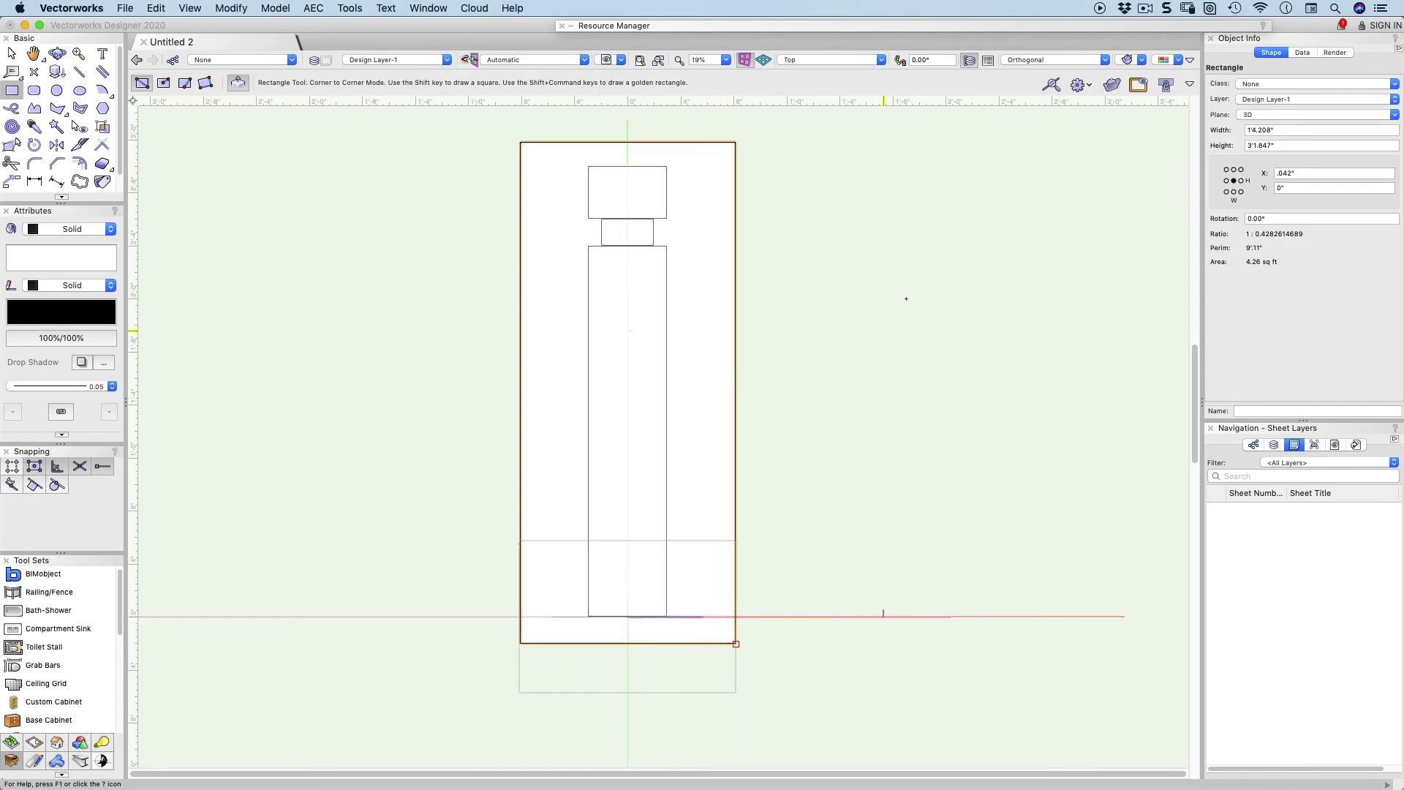
left_click(1252, 117)
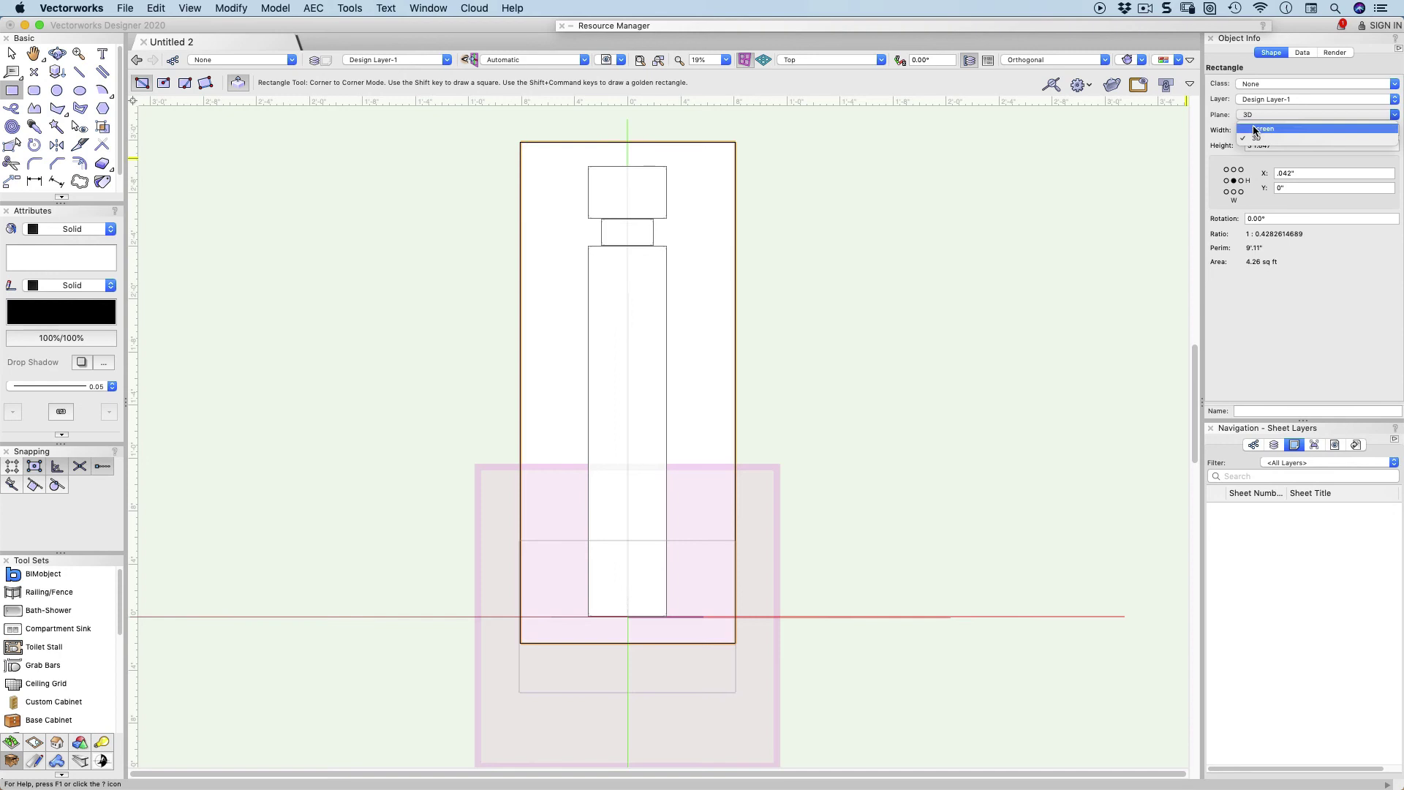
left_click(1255, 129)
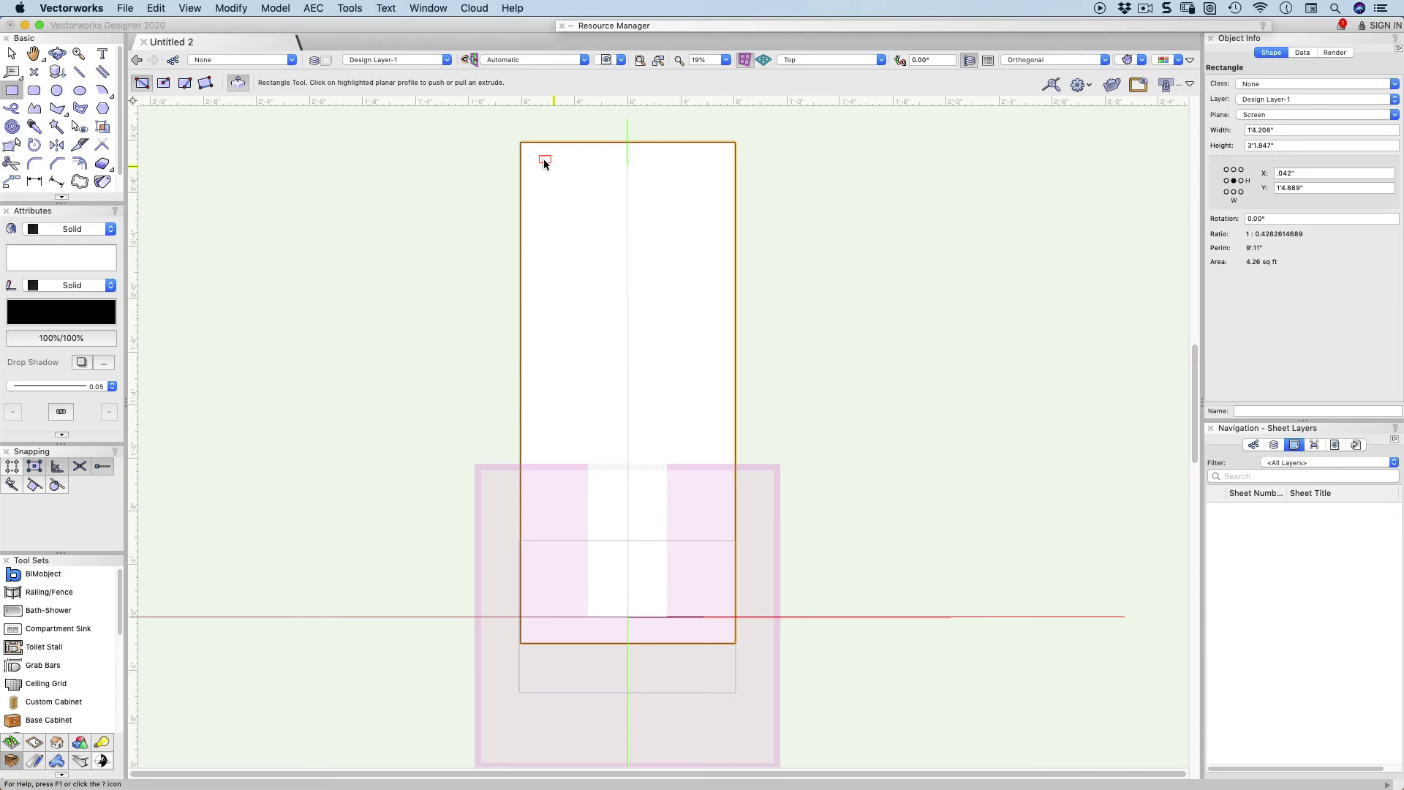
Start creating a viewport from the selected rectangle and name it Bollard Elevation vp.
left_click(192, 8)
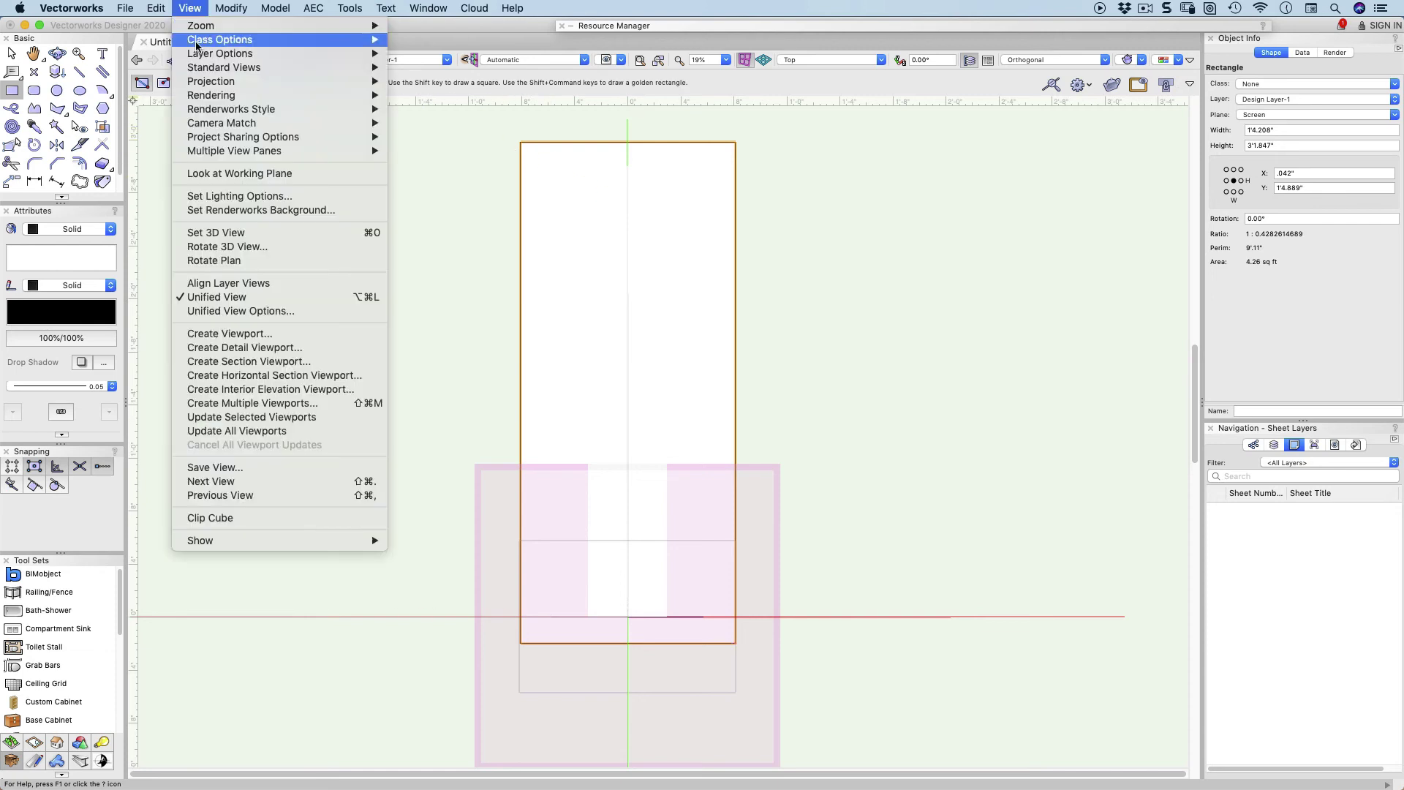
left_click(243, 334)
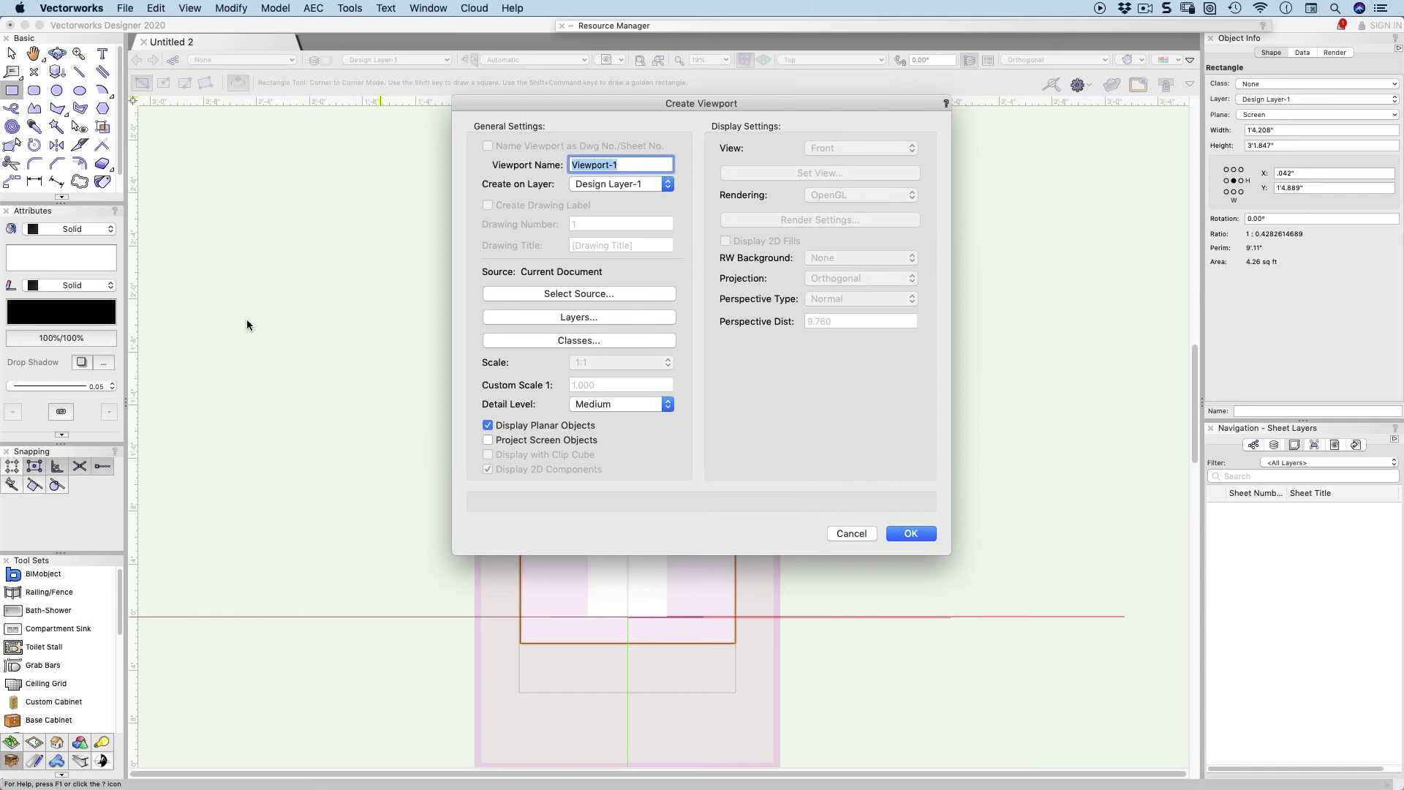
type("Boollard Elevation vp")
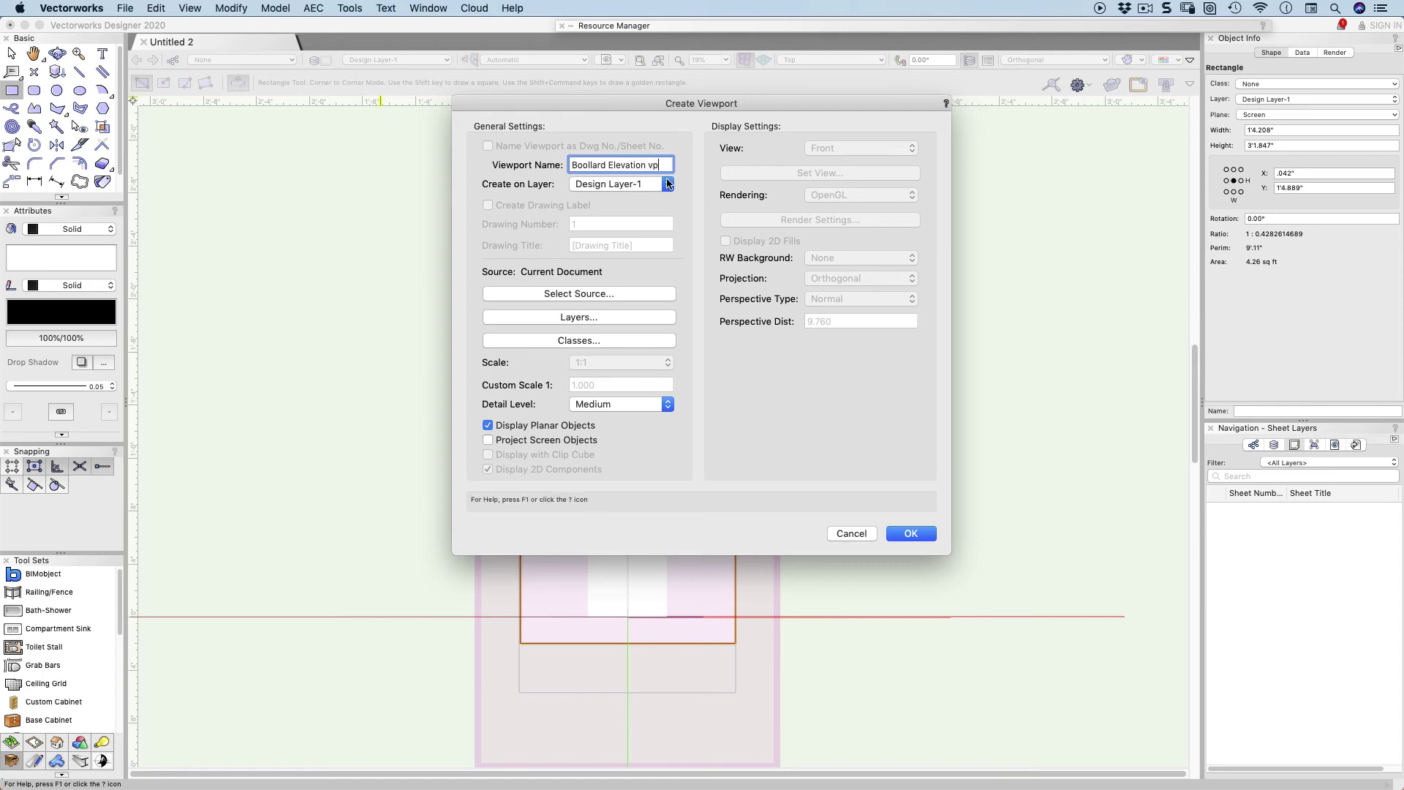
left_click(587, 166)
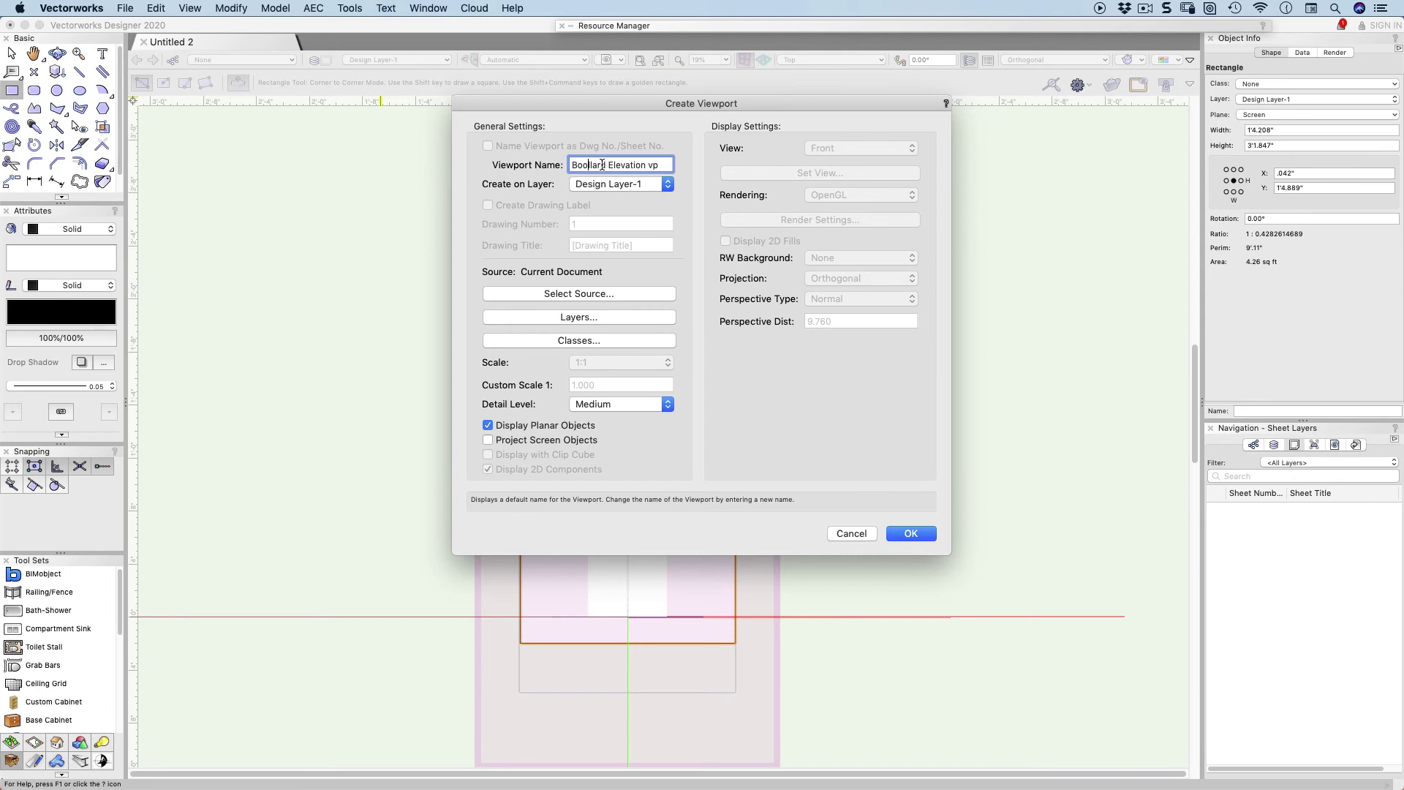
key("BackSpace")
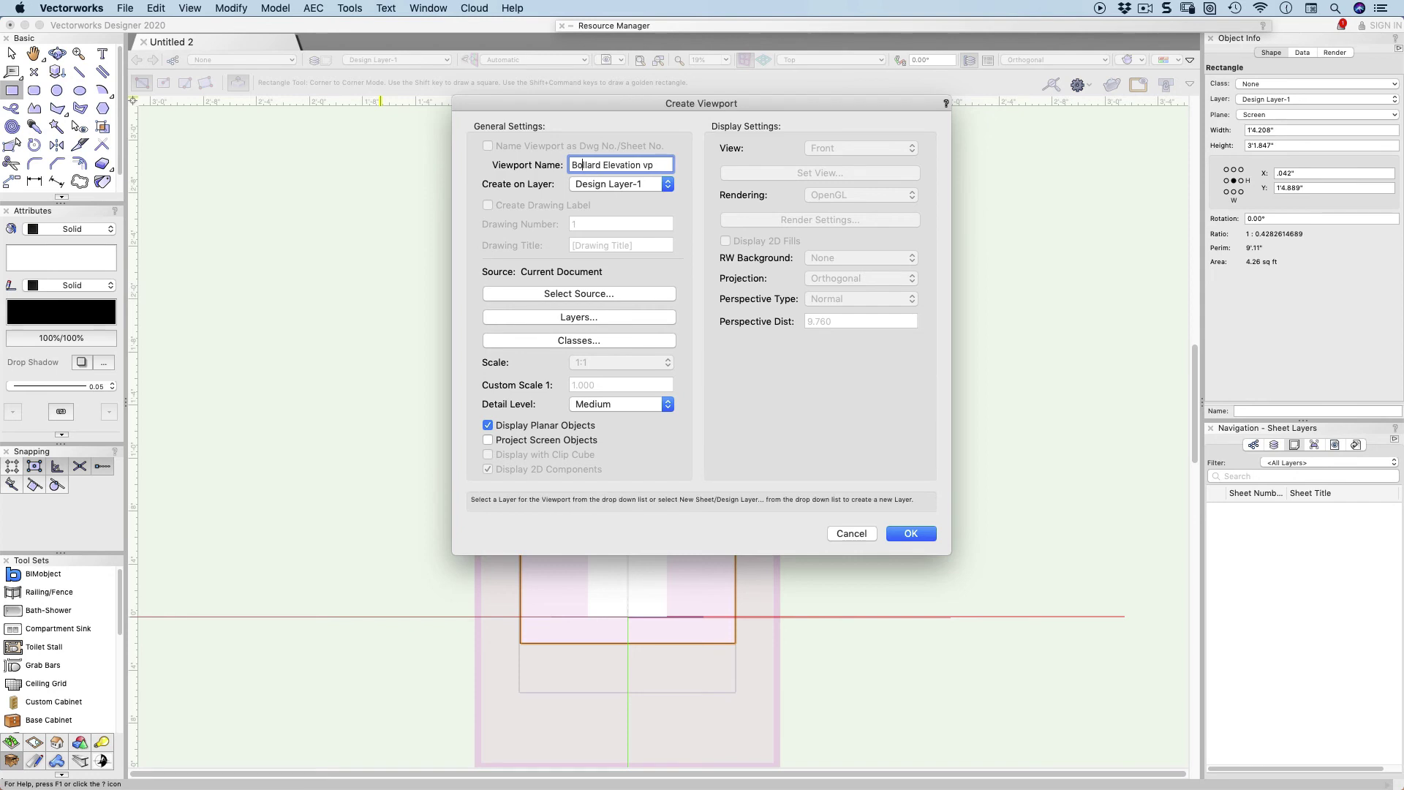
Place the viewport on a new sheet layer with sheet number 001 and sheet title Bollard Drawings.
left_click(633, 185)
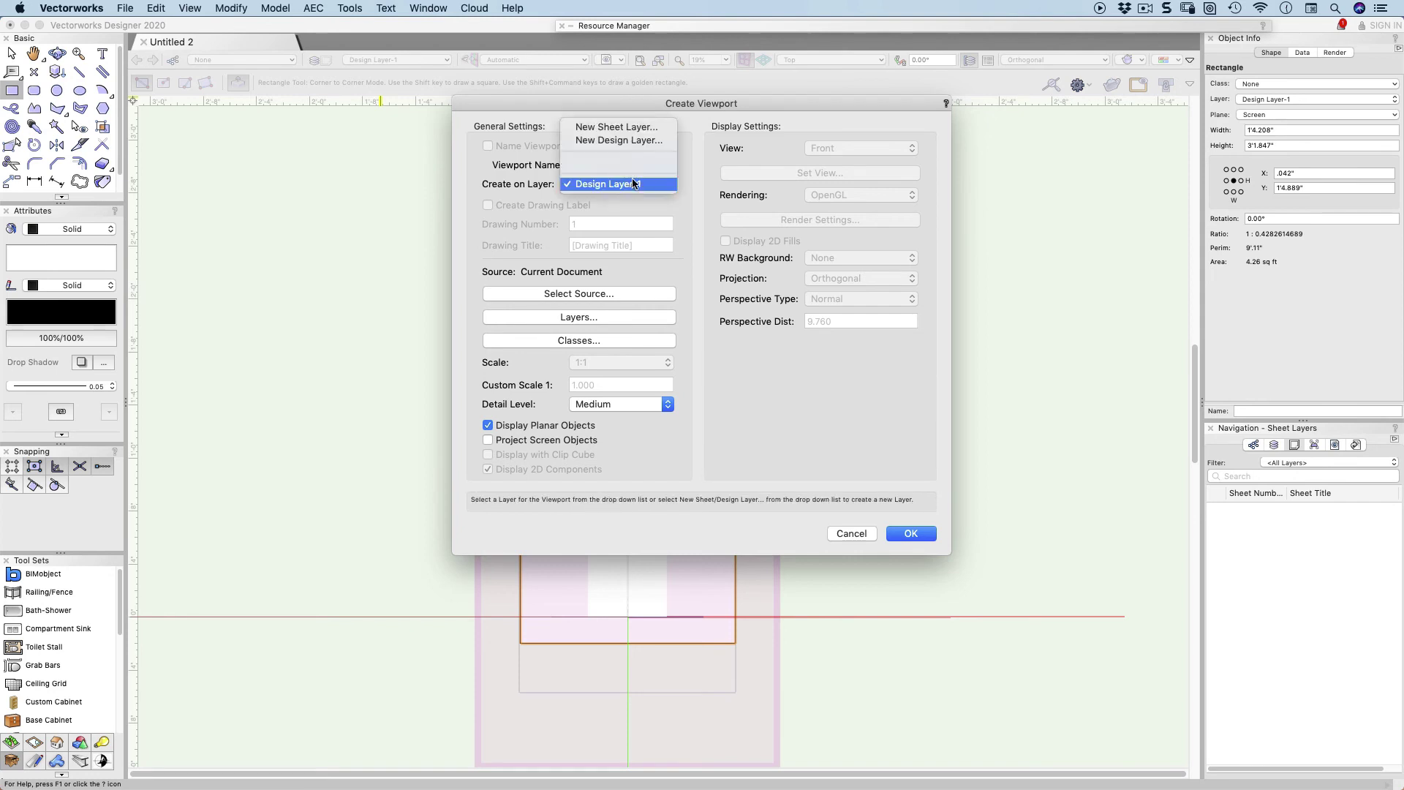
left_click(634, 129)
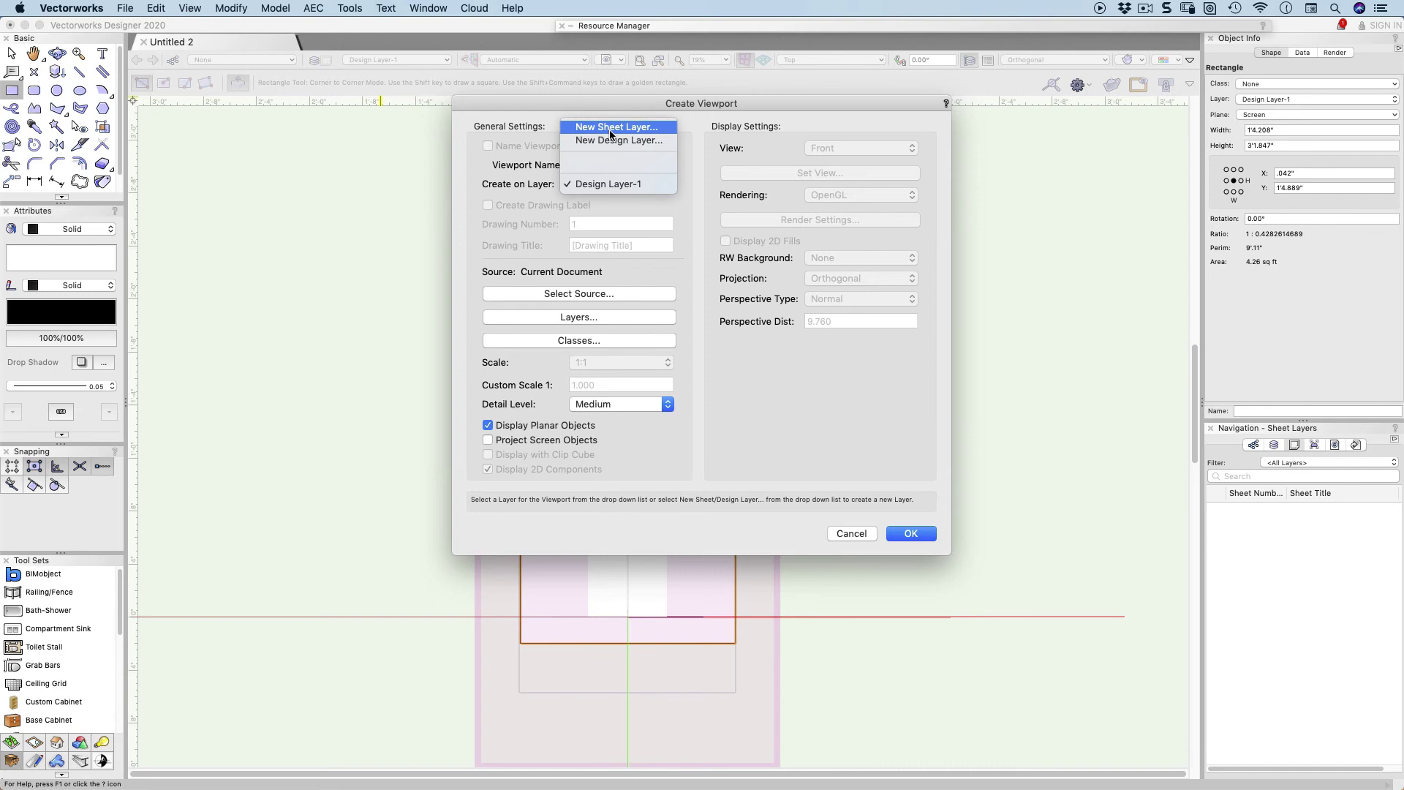
left_click(610, 129)
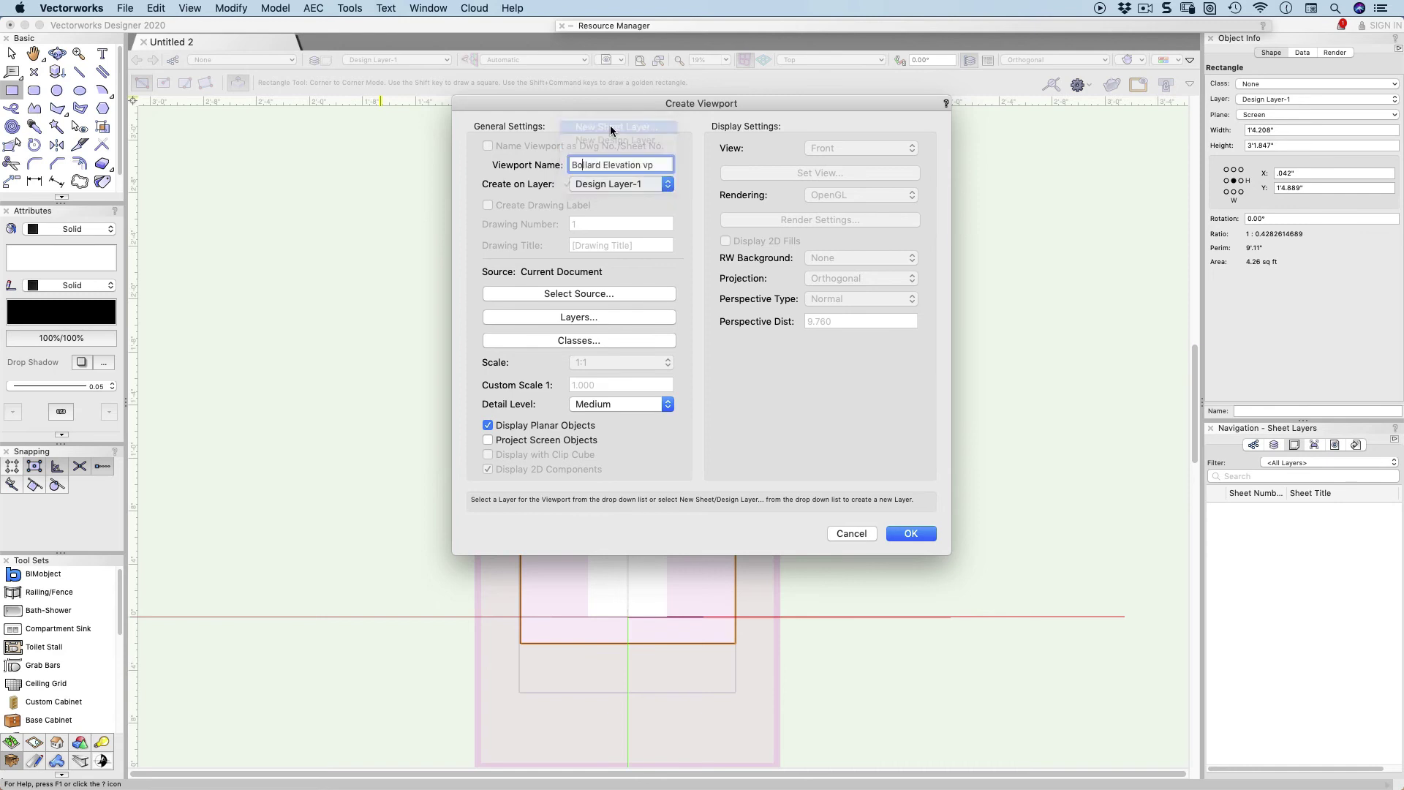
type("001")
key("Tab")
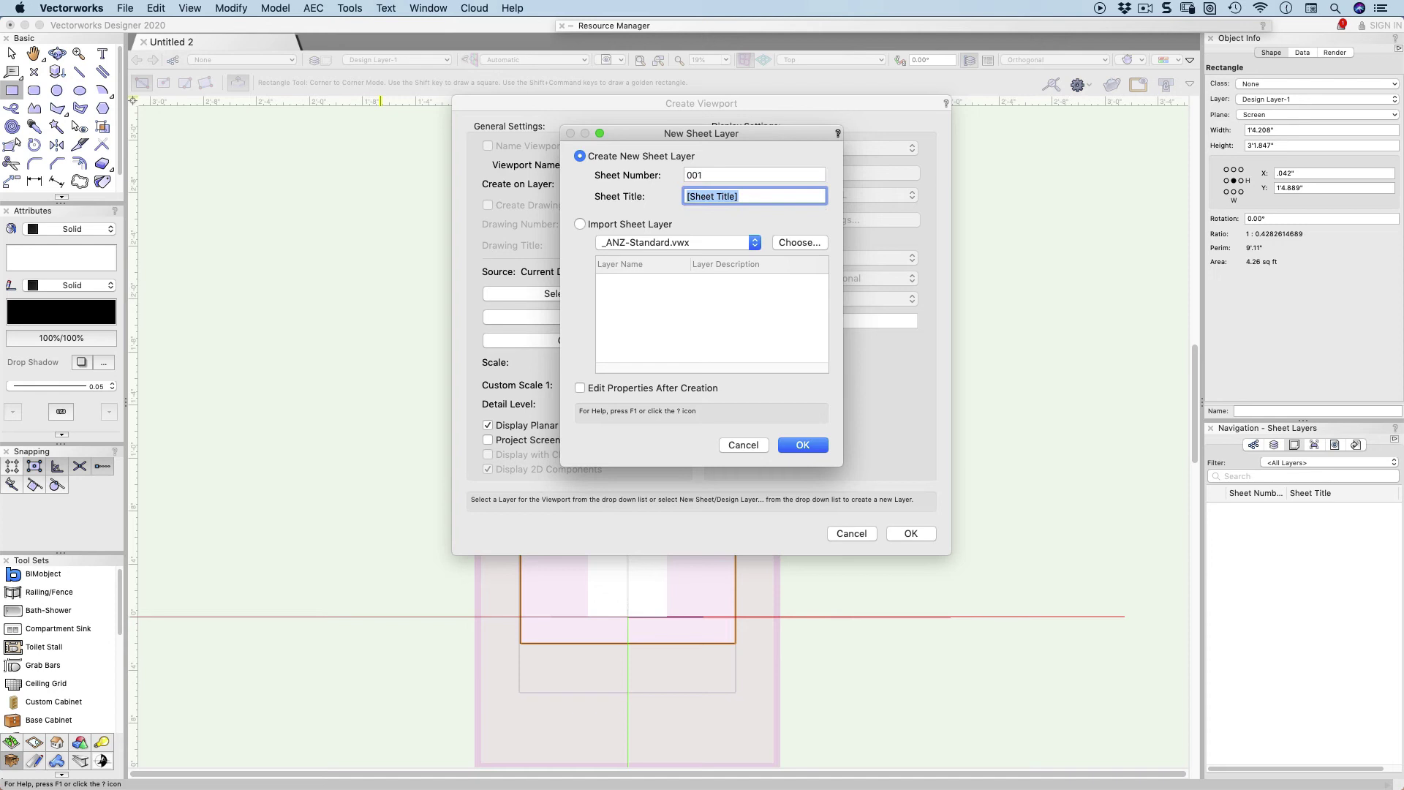
type("Bollard Drawings")
left_click(693, 176)
left_click(703, 196)
left_click(802, 446)
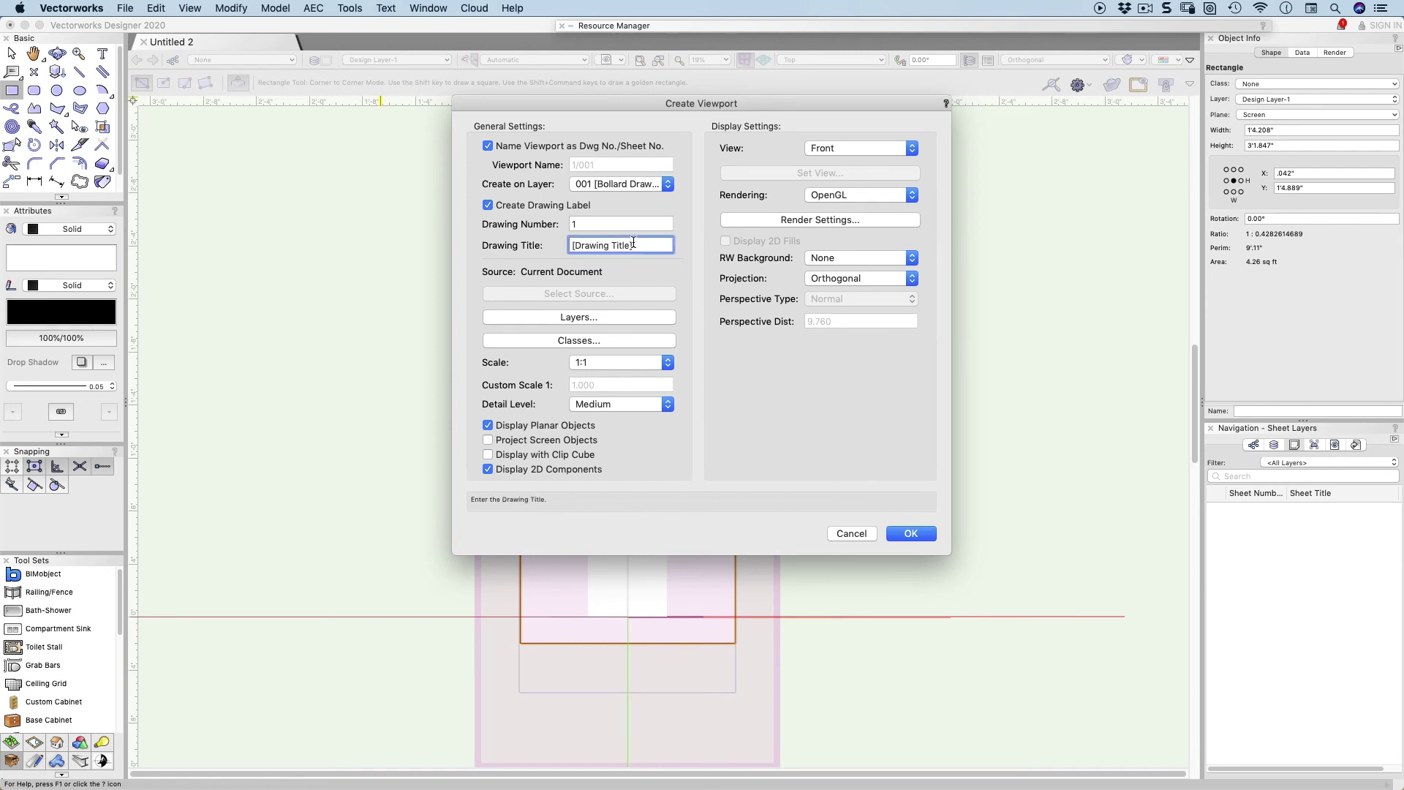
Set the viewport's drawing number to 2 and its drawing title to Elevation.
double_click(567, 223)
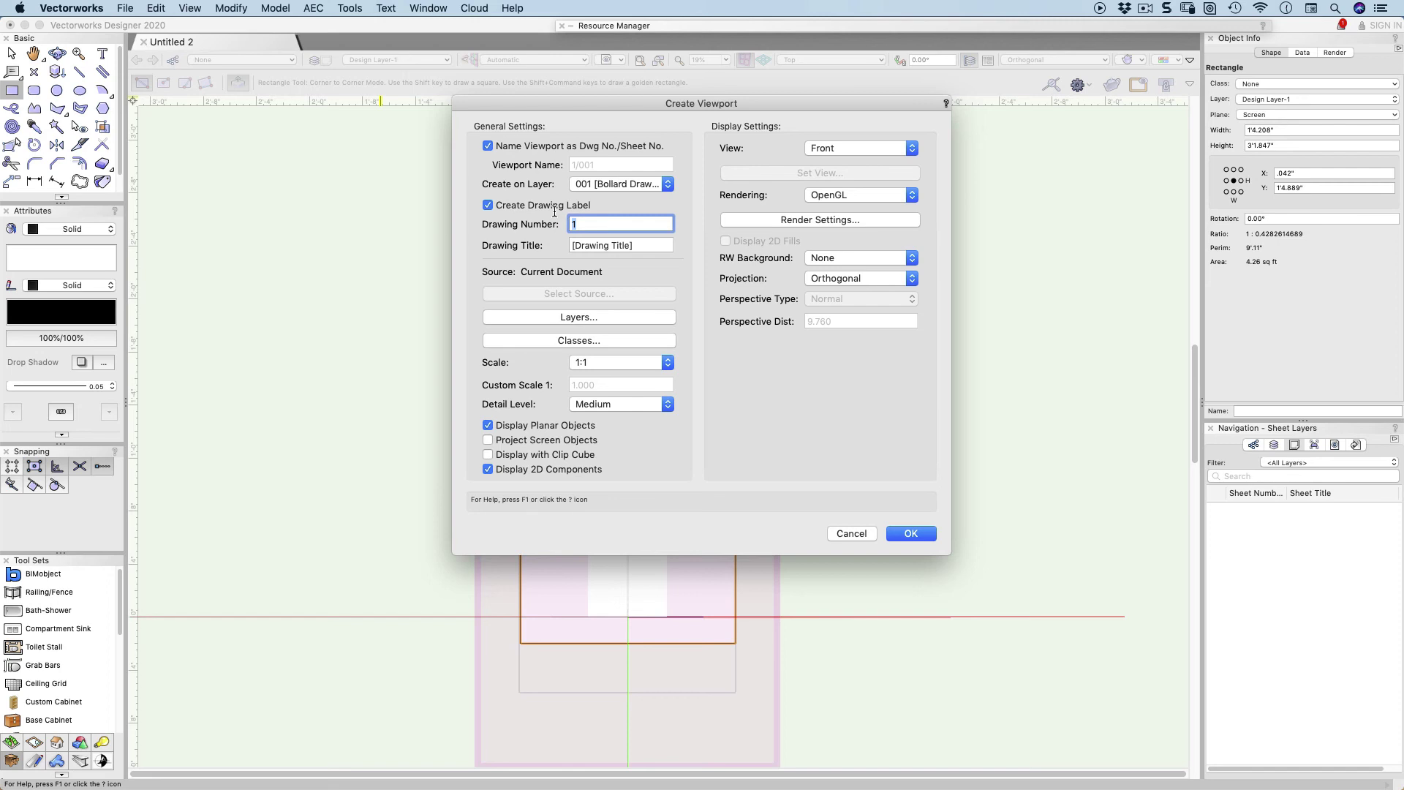
type("2")
key("Tab")
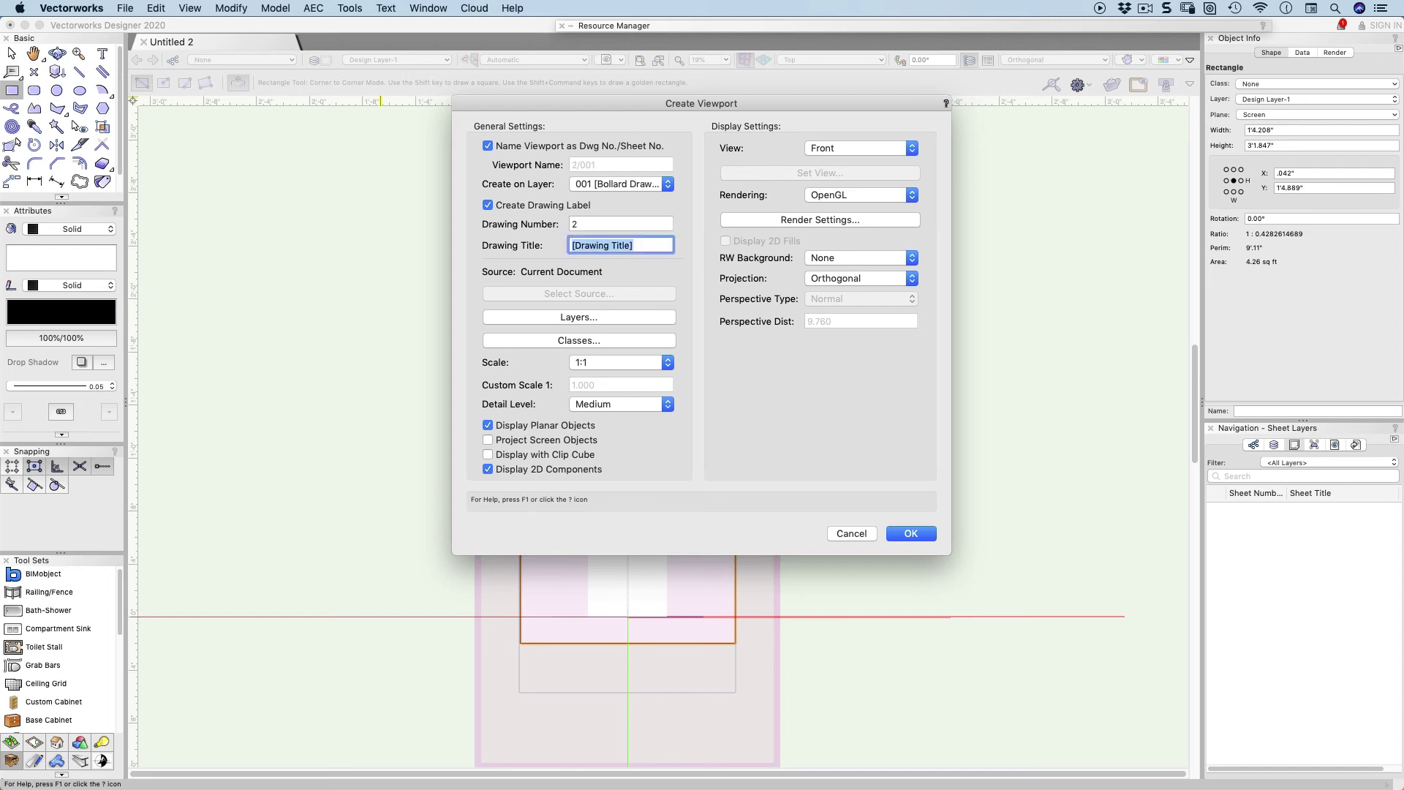
type("Eleva")
type("ion")
key("BackSpace")
key("BackSpace")
key("BackSpace")
type("tion")
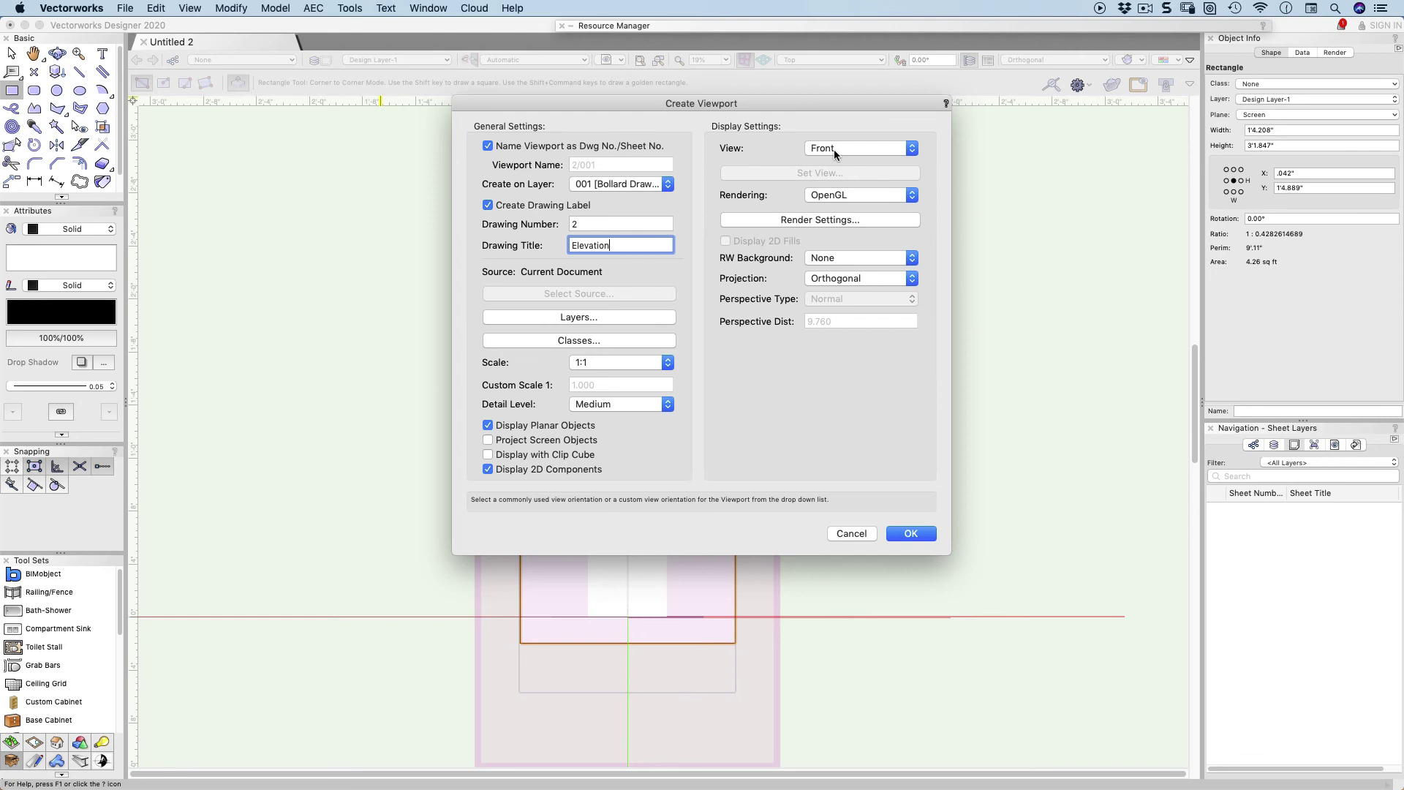
Set the viewport's rendering to Hidden Line and keep its projection Orthogonal.
left_click(830, 196)
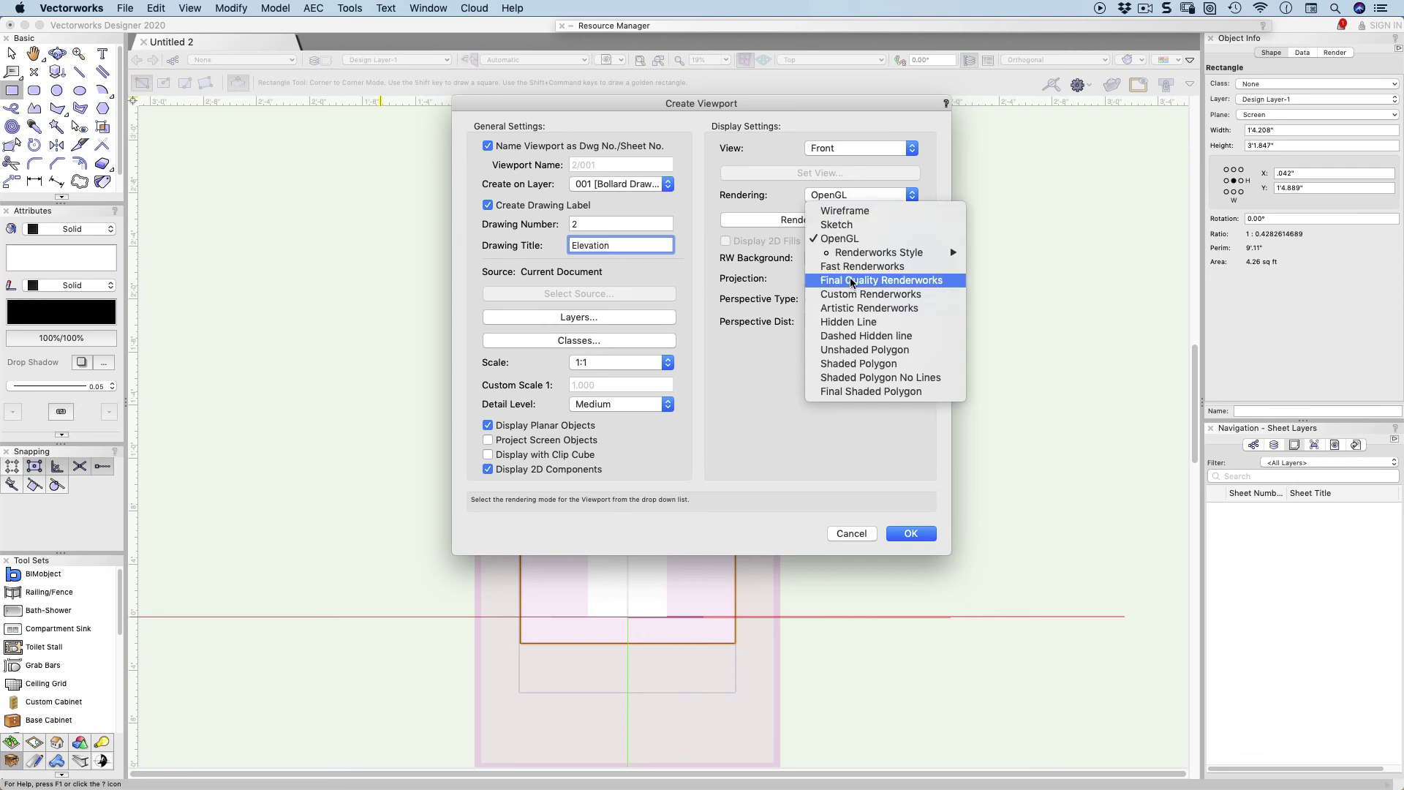
left_click(854, 321)
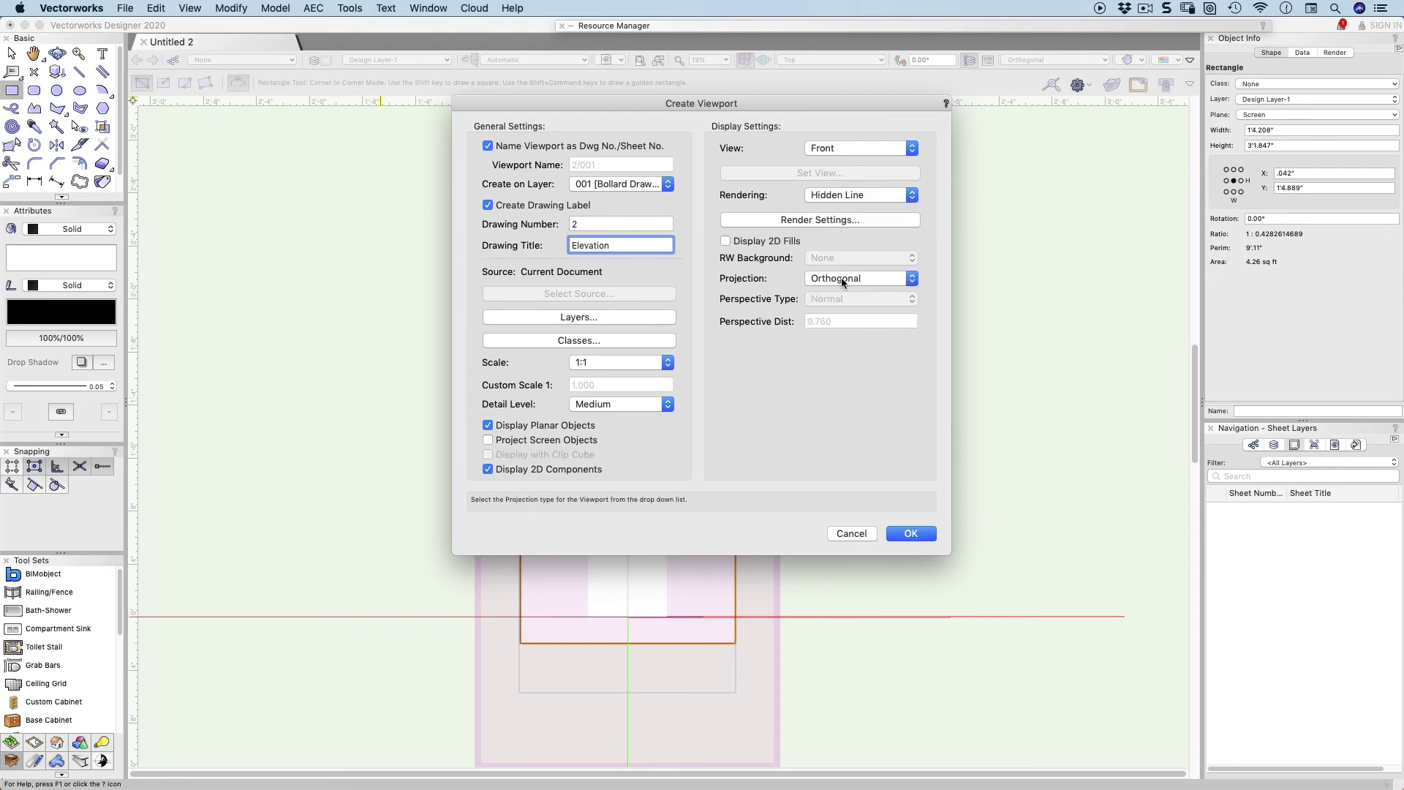
left_click(841, 279)
left_click(835, 283)
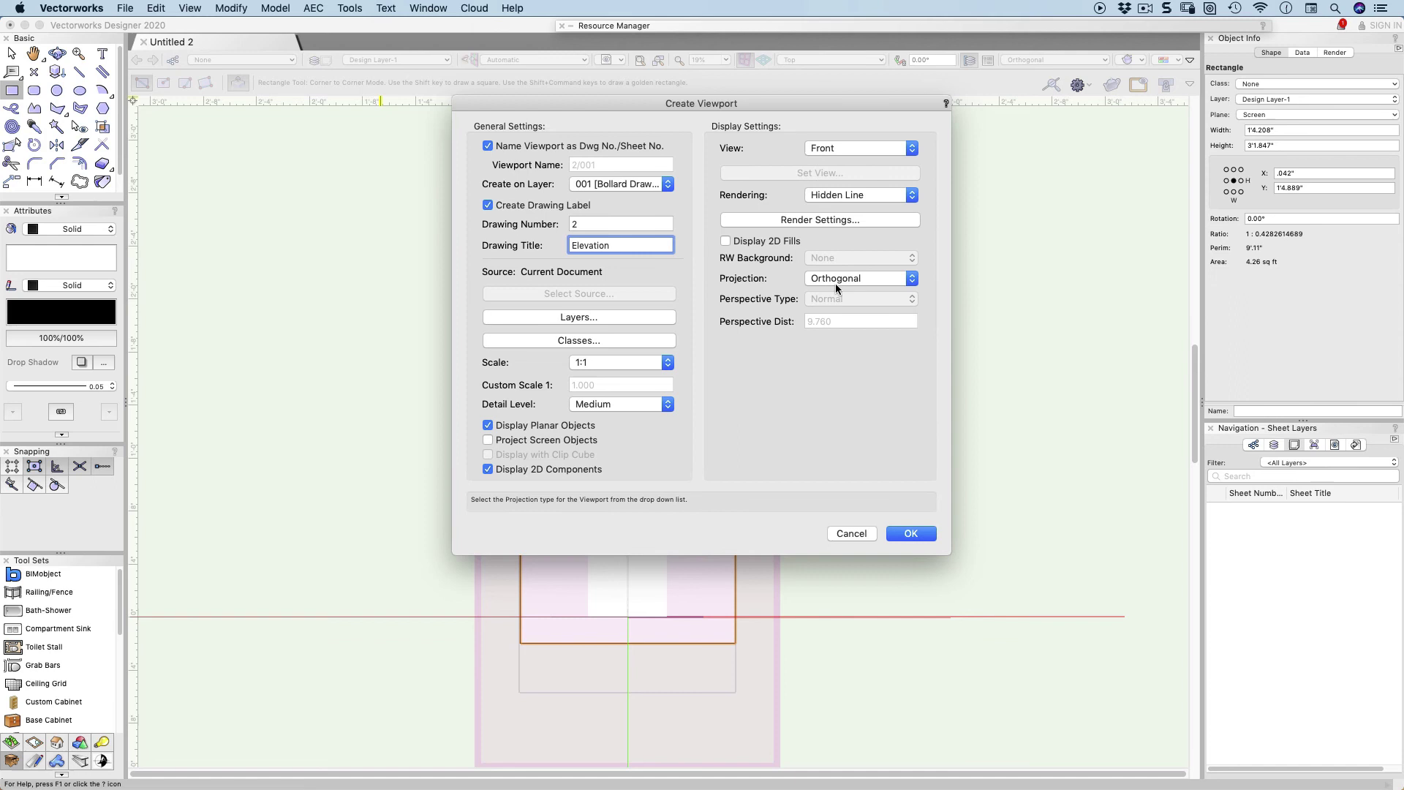
Set the viewport's scale to 1:5 and detail level to High, and create the viewport.
left_click(611, 363)
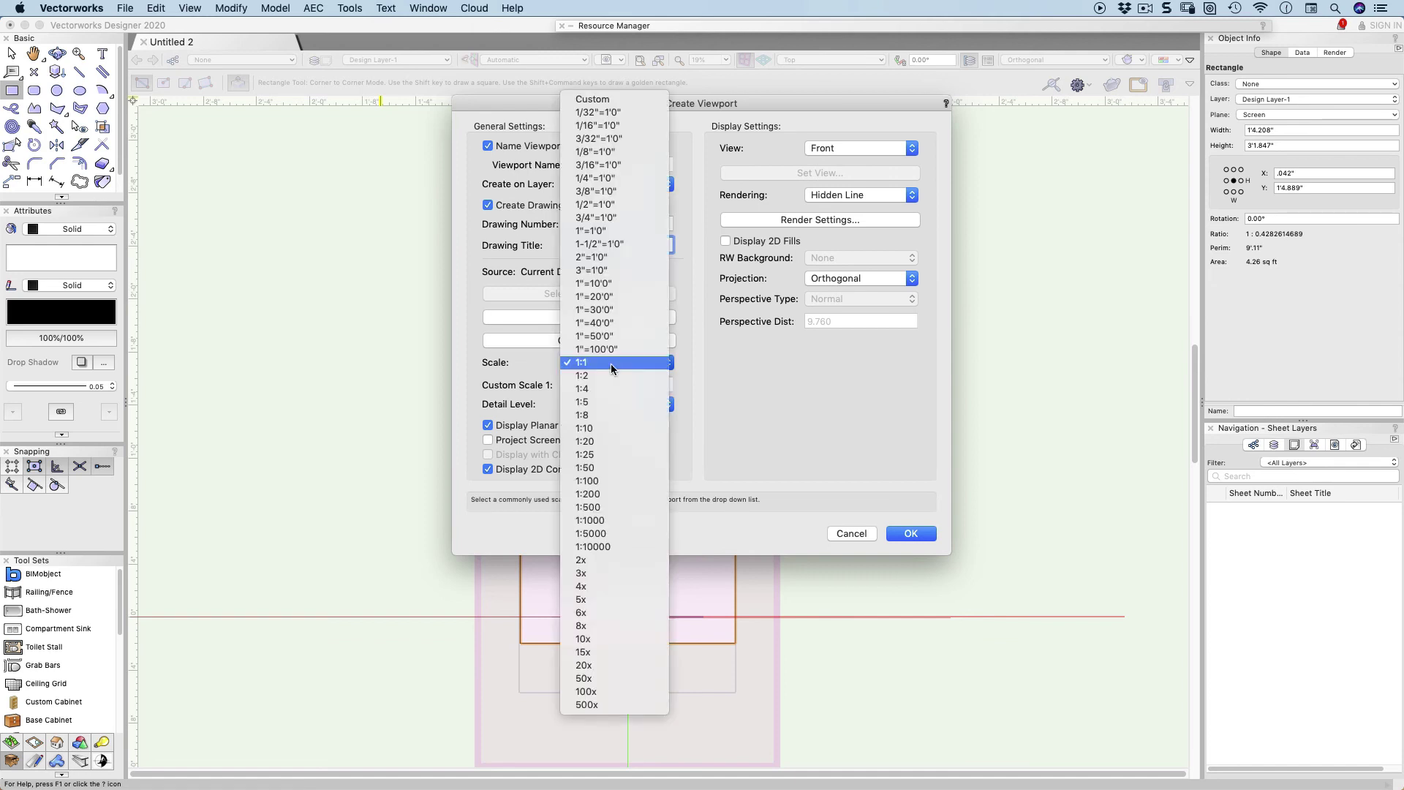
left_click(607, 401)
left_click(604, 404)
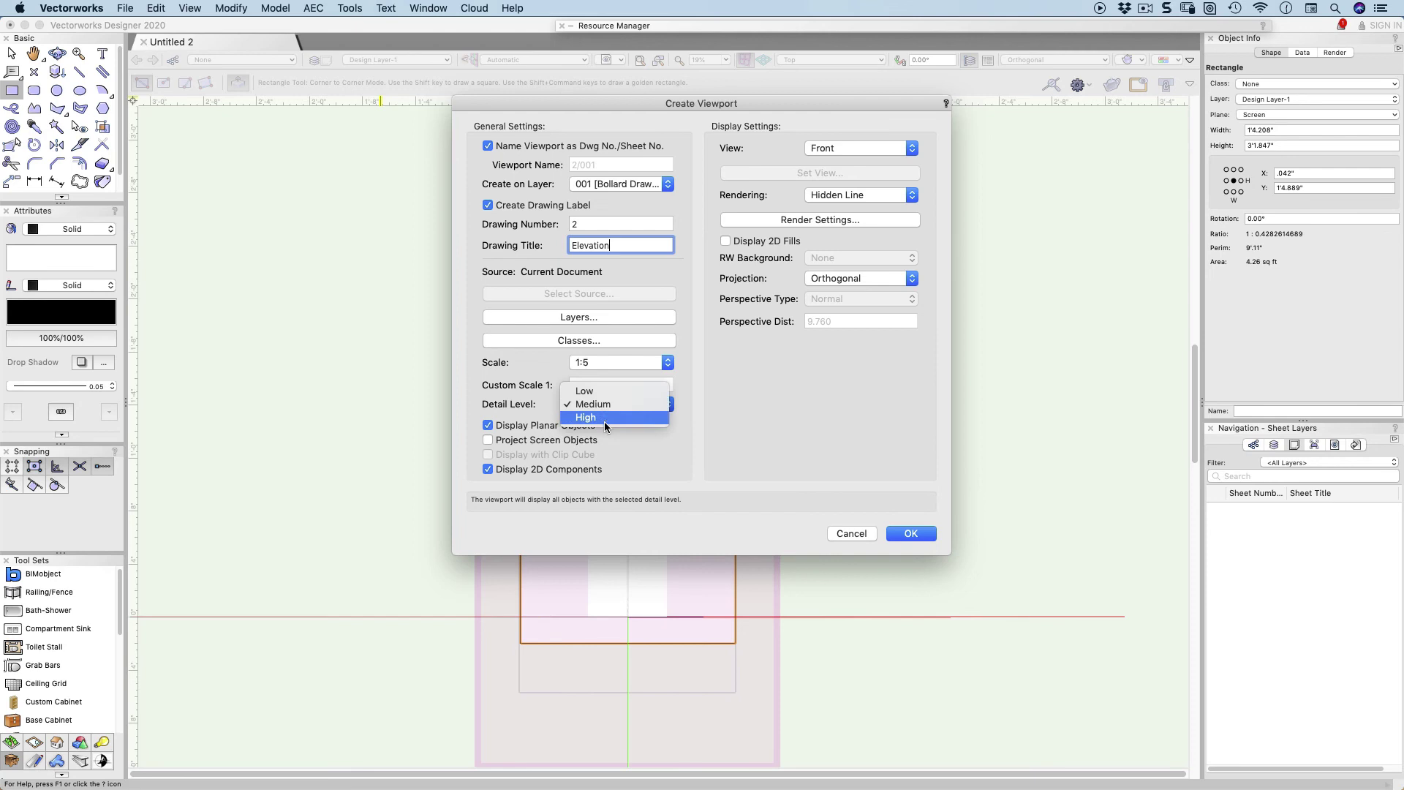
left_click(604, 417)
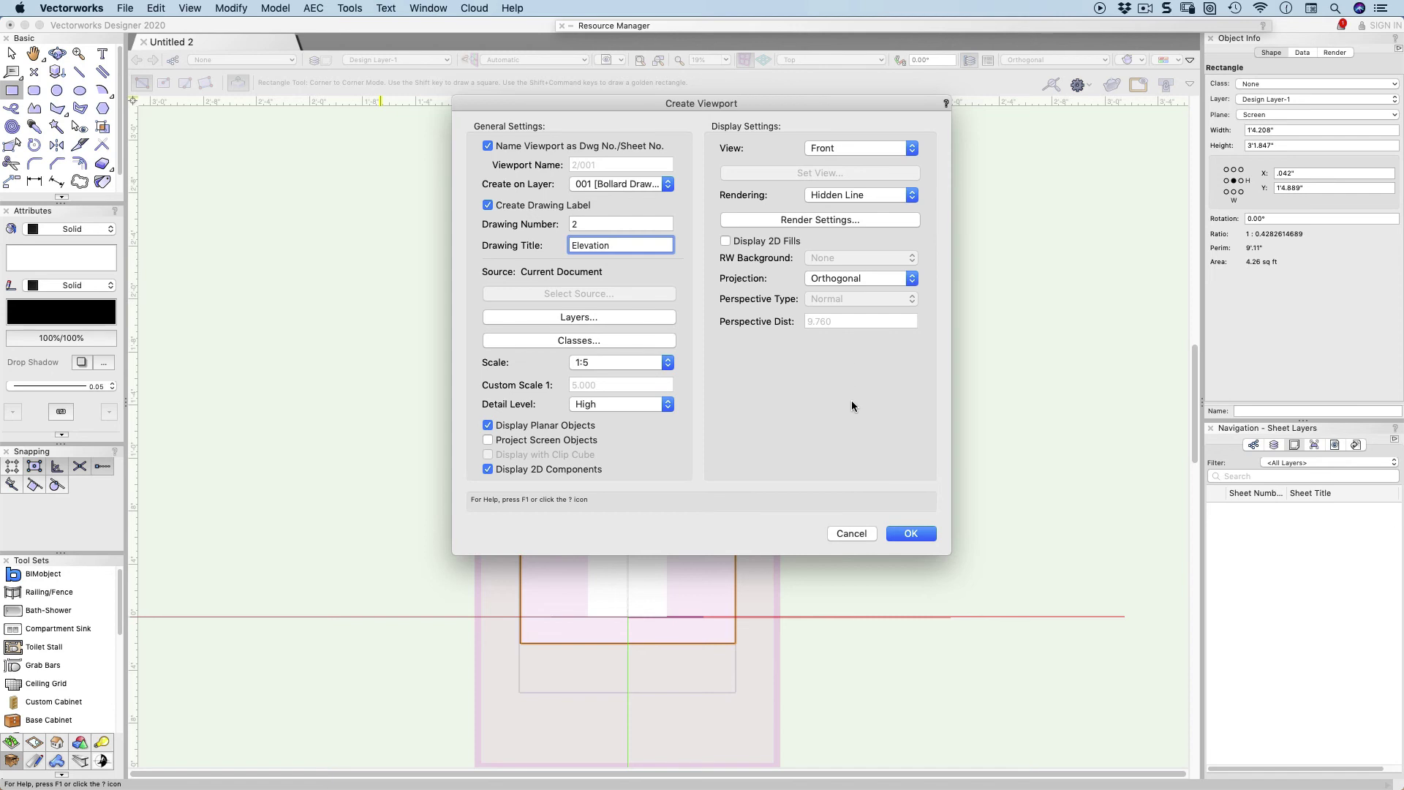
left_click(913, 533)
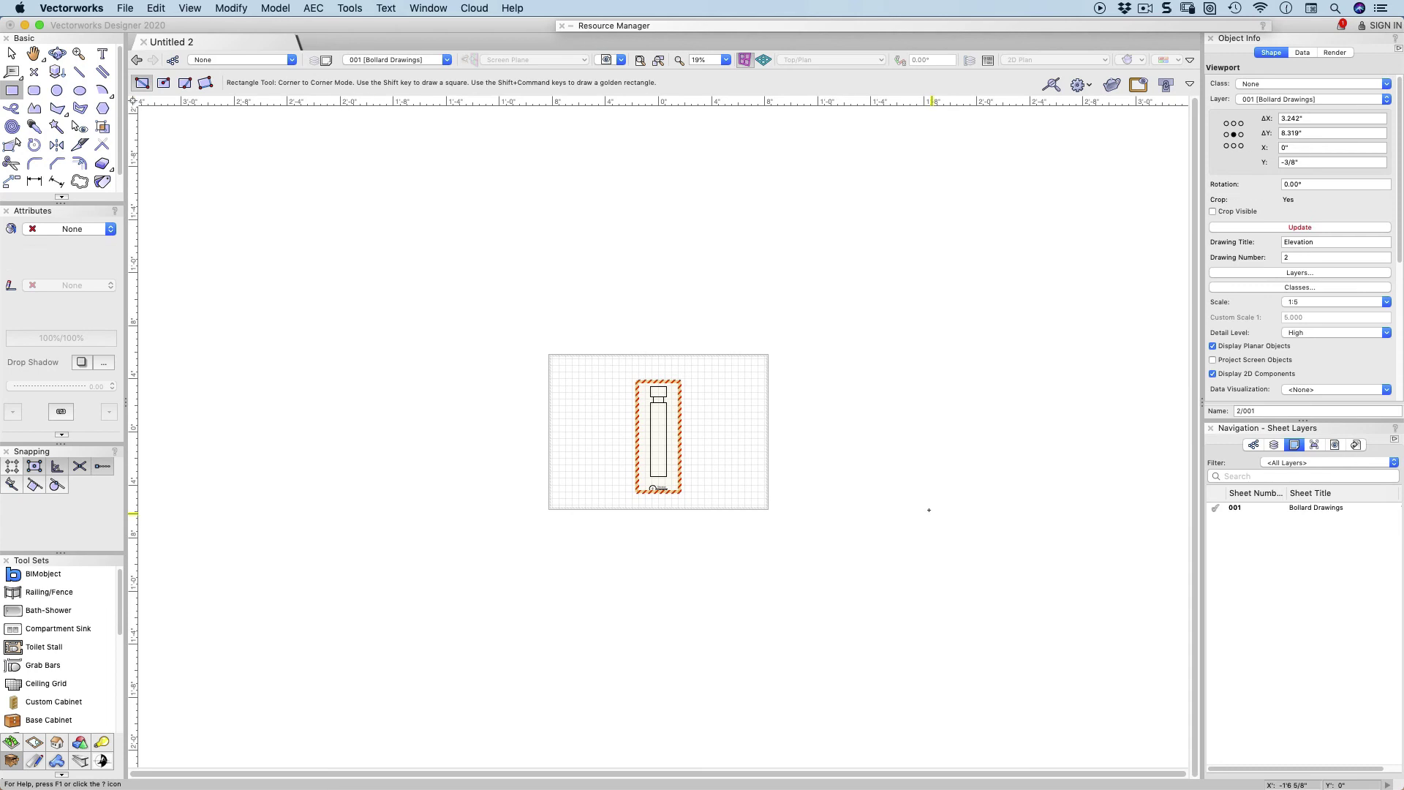
Move the elevation viewport from the middle of the sheet to its upper left area.
key("x")
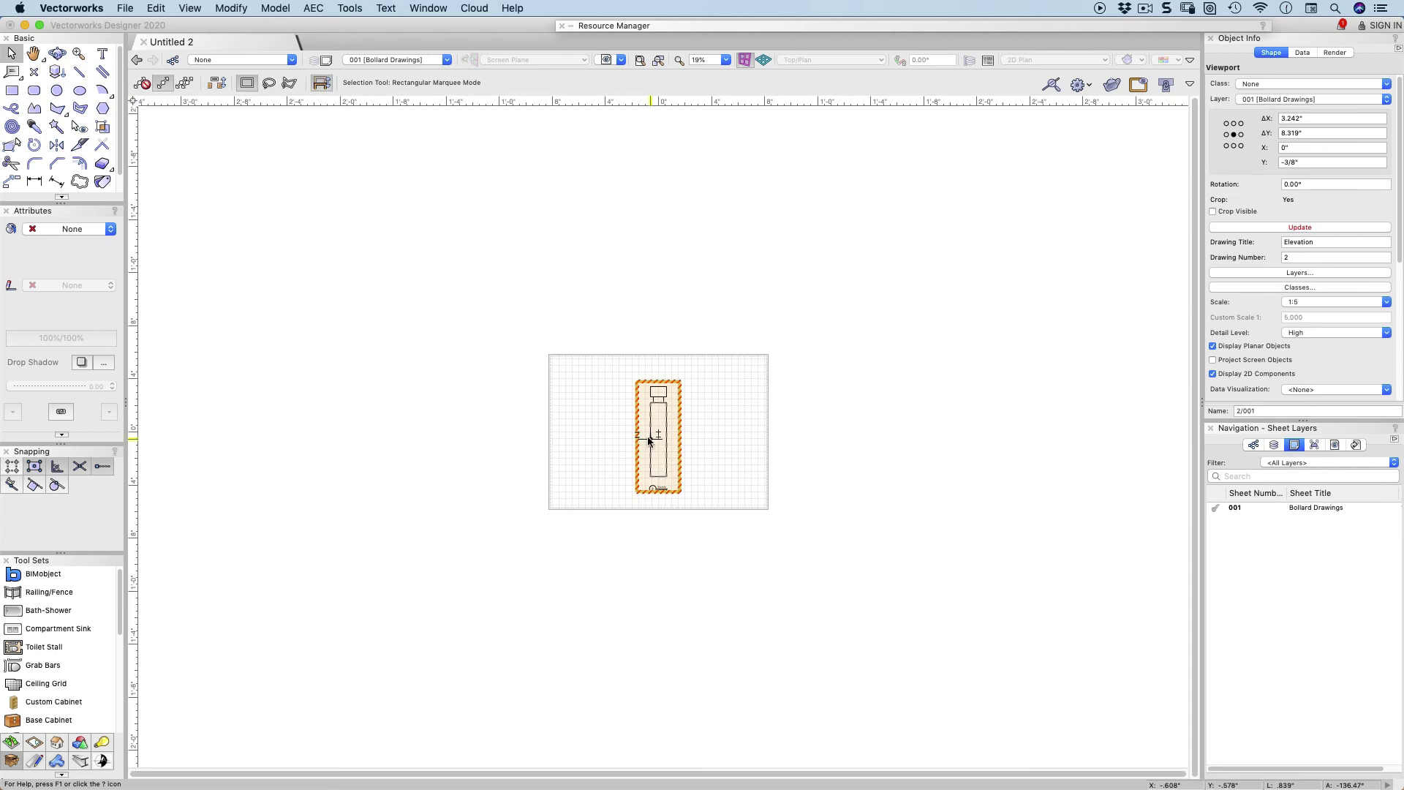
left_click_drag(649, 441, 585, 413)
key("c")
left_click_drag(541, 353, 777, 533)
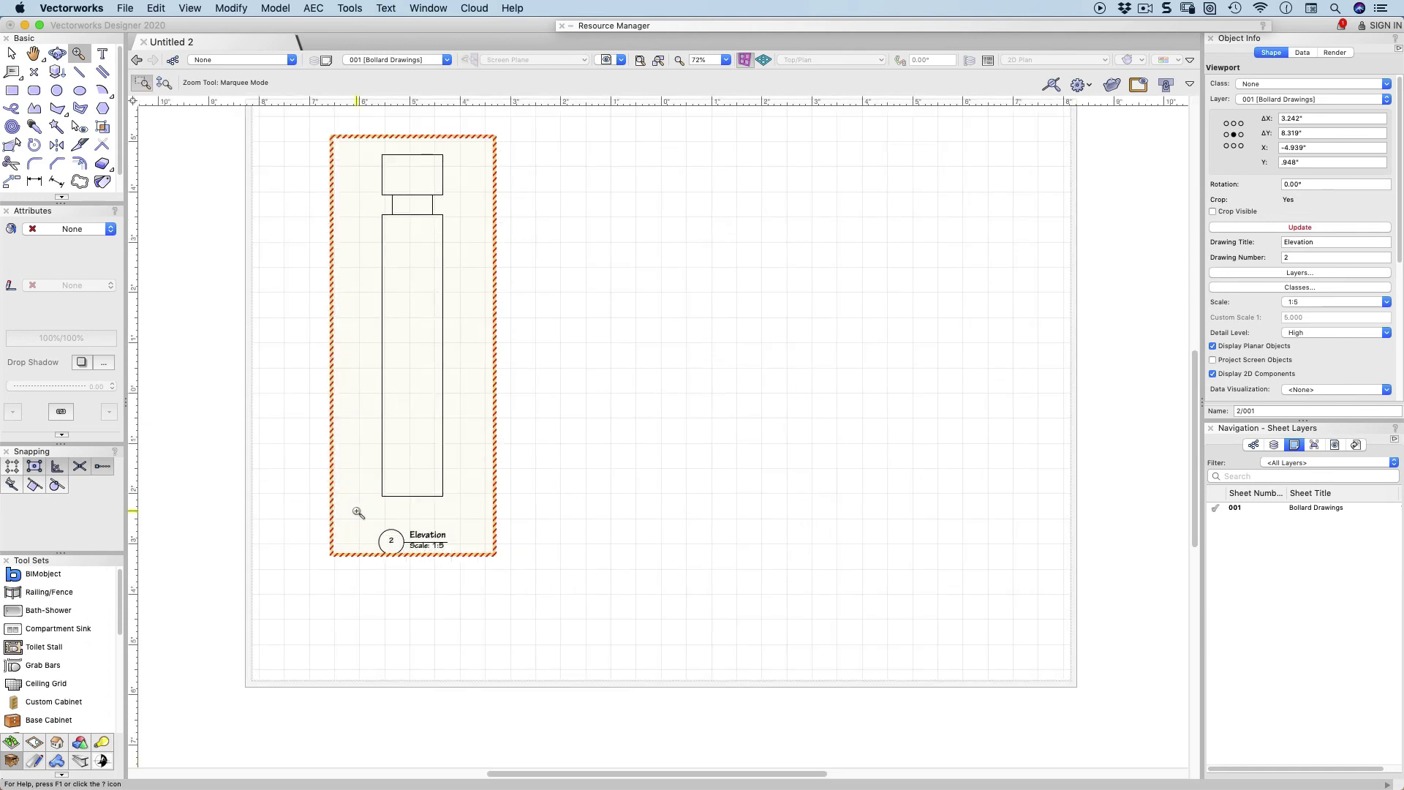
key("x")
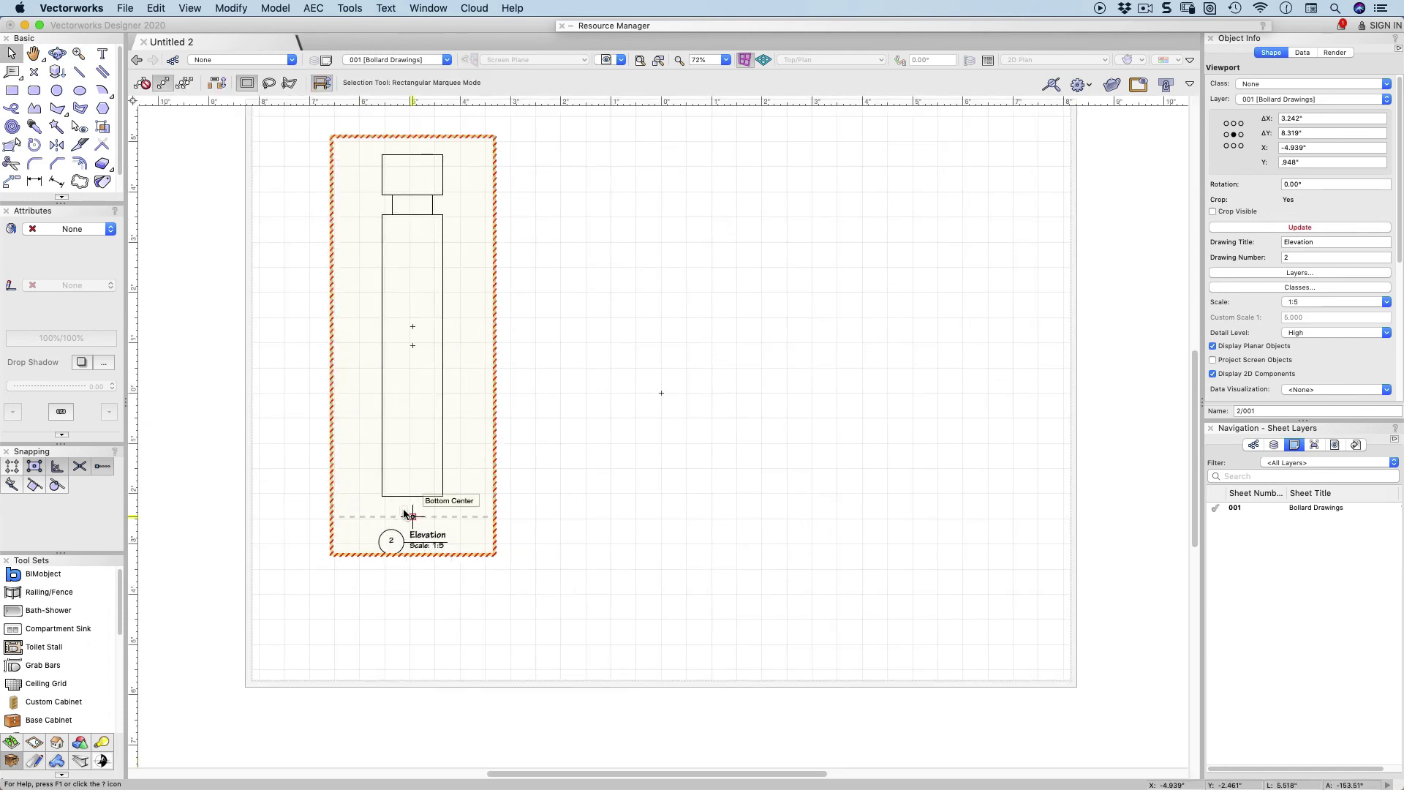
Reposition the elevation viewport slightly up and to the right on the sheet, to about X -4.49", Y 1.21".
scroll(410, 516, "down", 1)
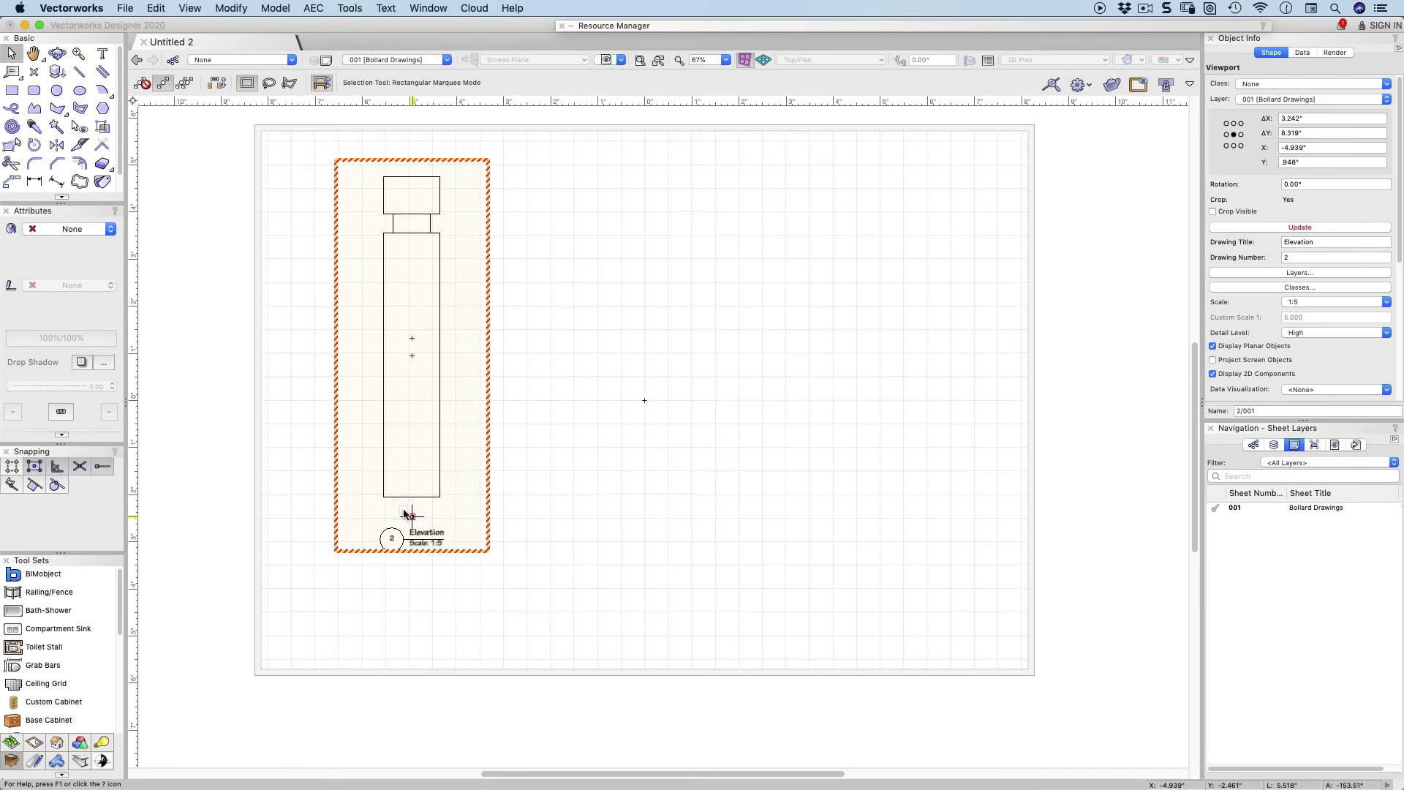
left_click_drag(420, 498, 434, 488)
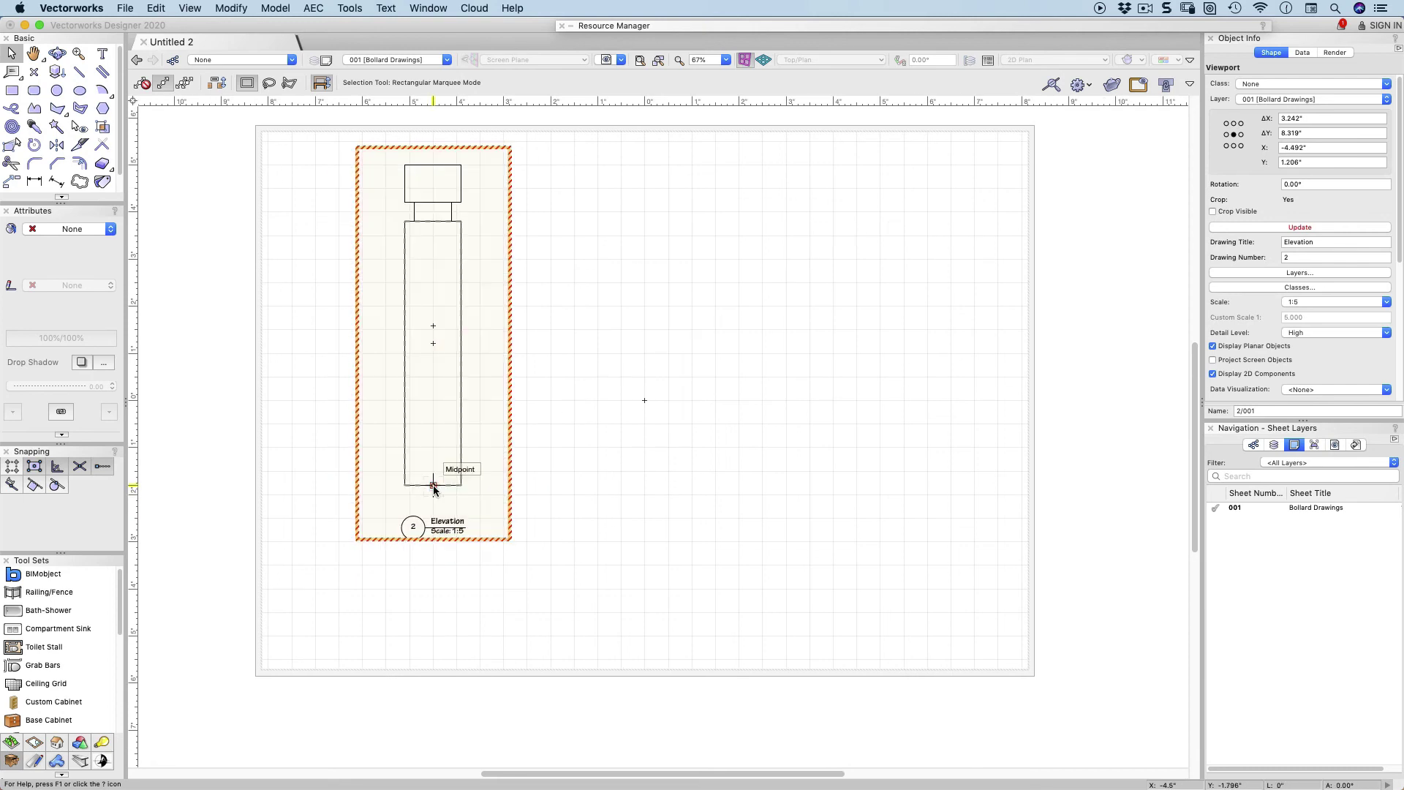
Insert a title block border on the sheet using the Simple Title Block 01 style from the Simple Title Blocks library.
left_click(34, 761)
scroll(68, 703, "down", 3)
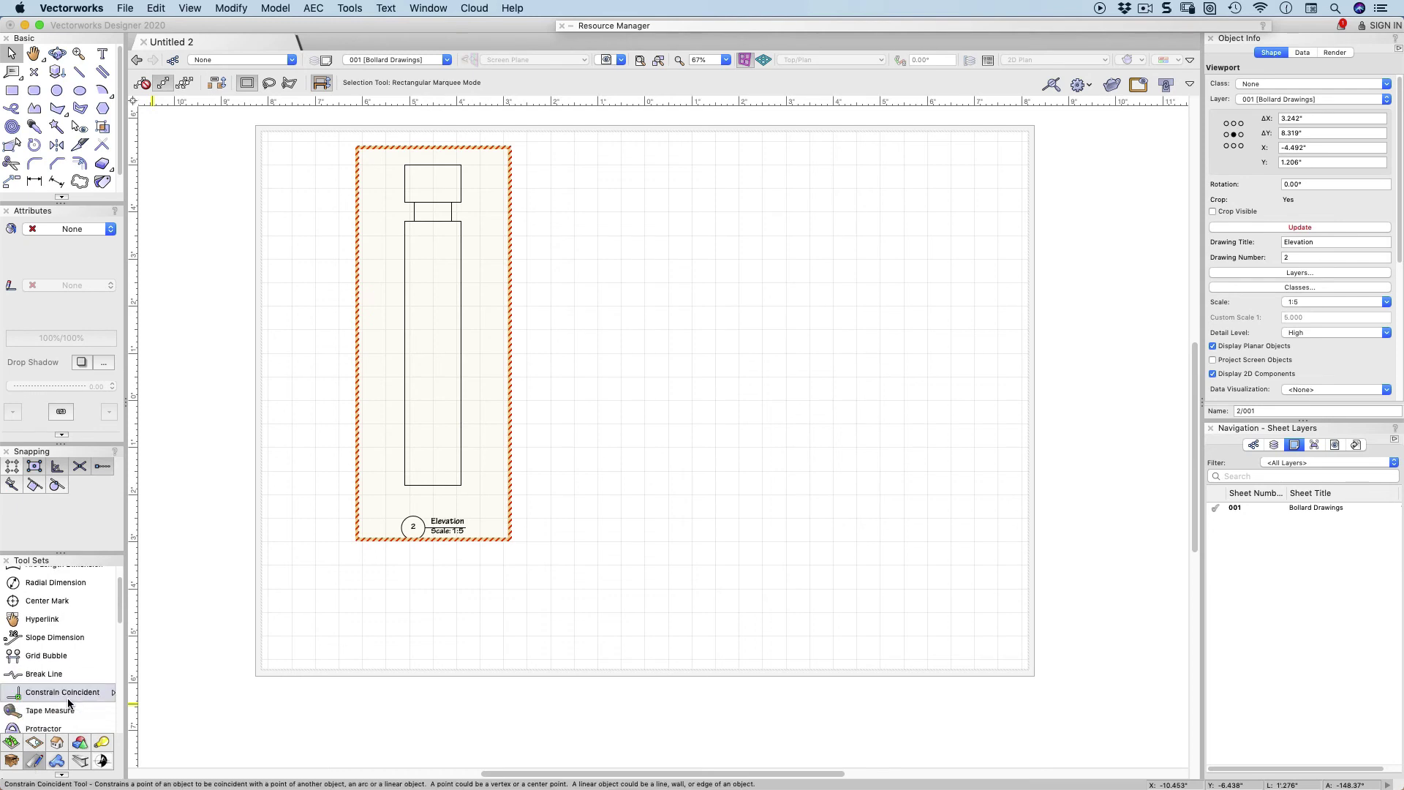
scroll(66, 704, "down", 7)
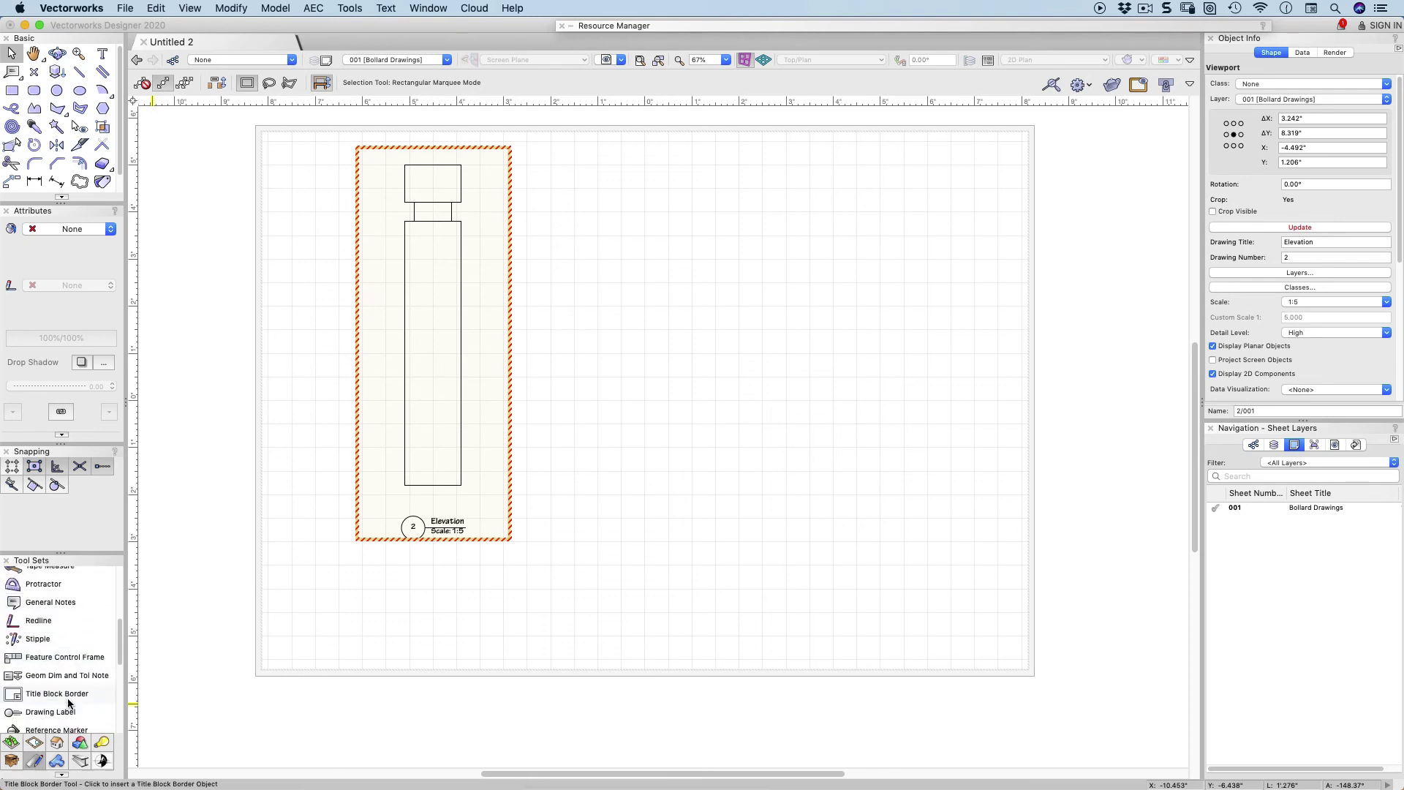
left_click(63, 697)
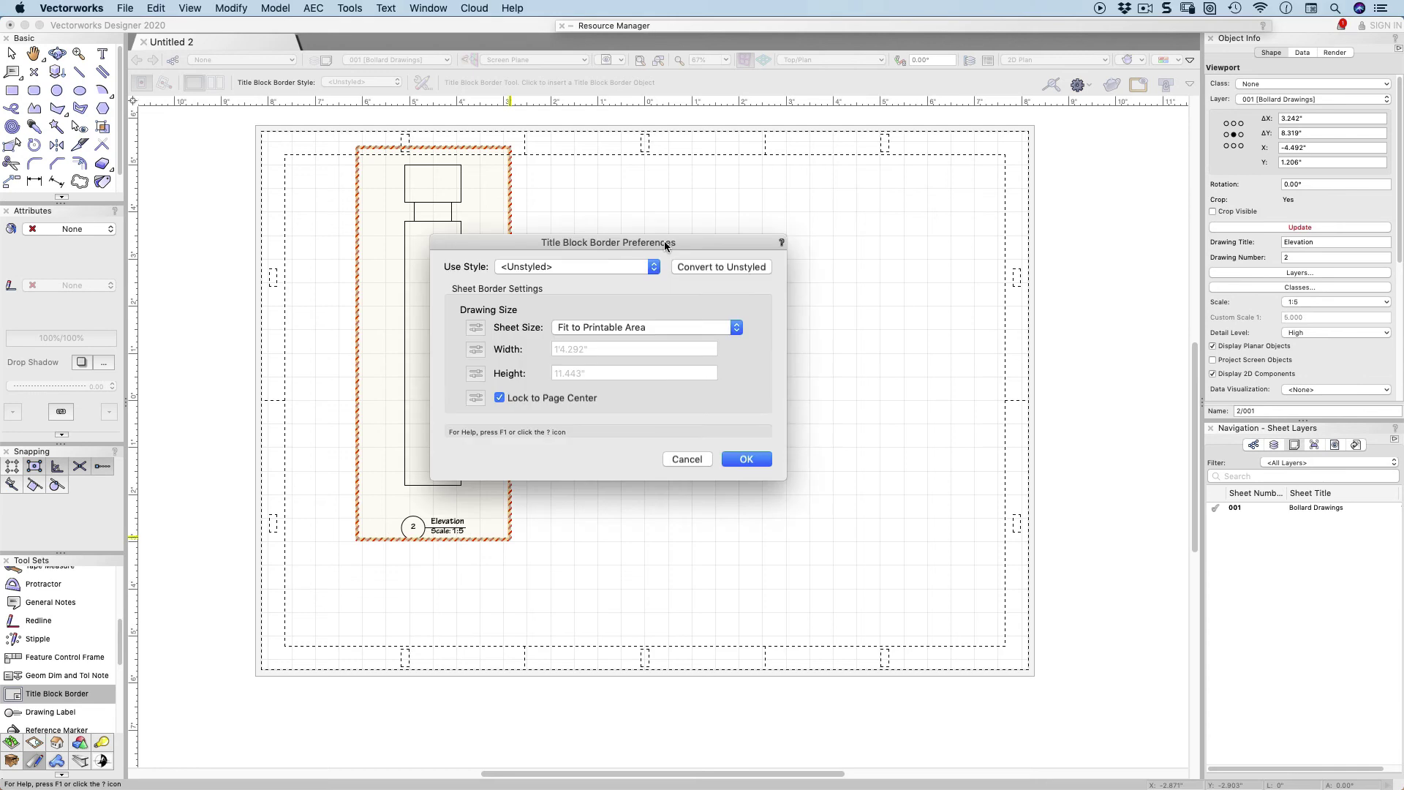
left_click(634, 266)
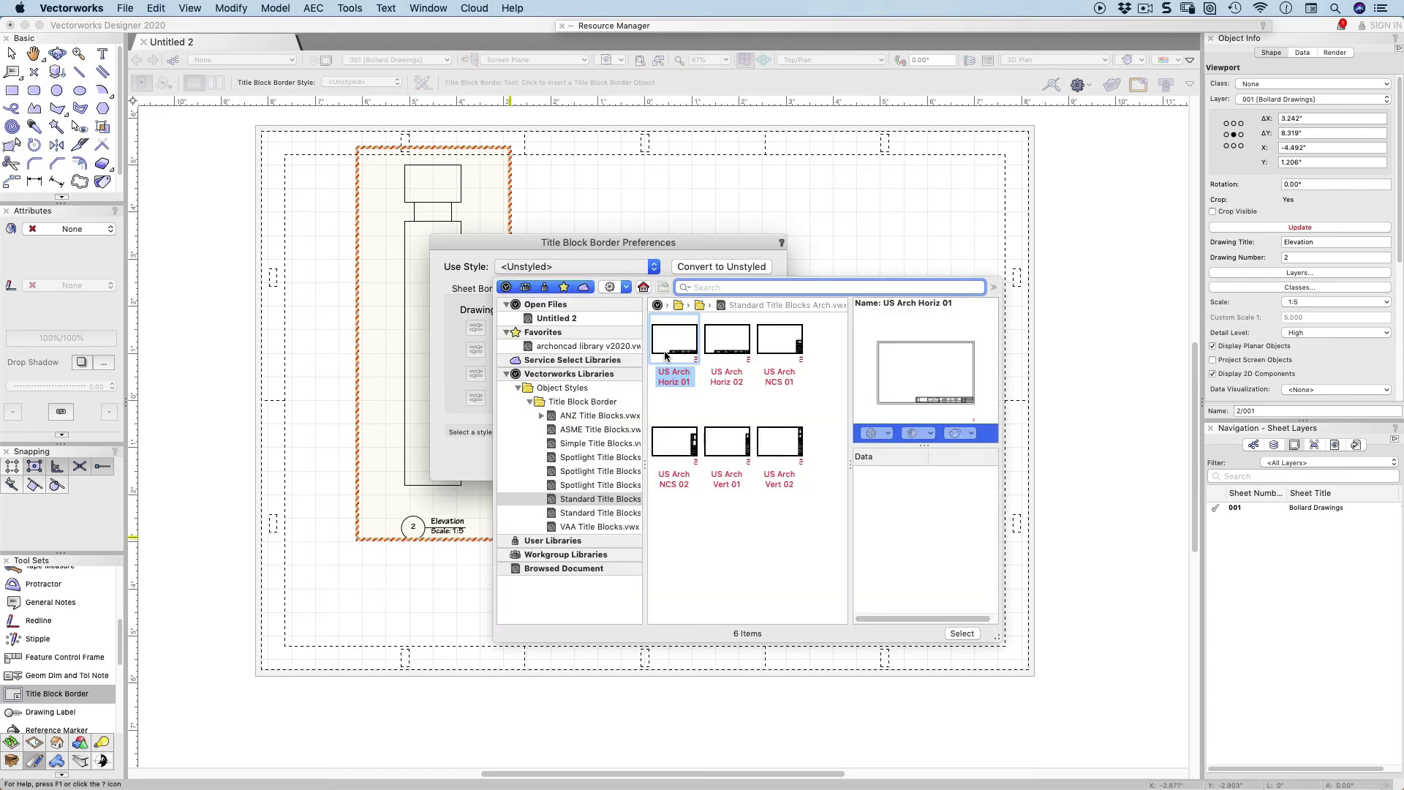
left_click(784, 347)
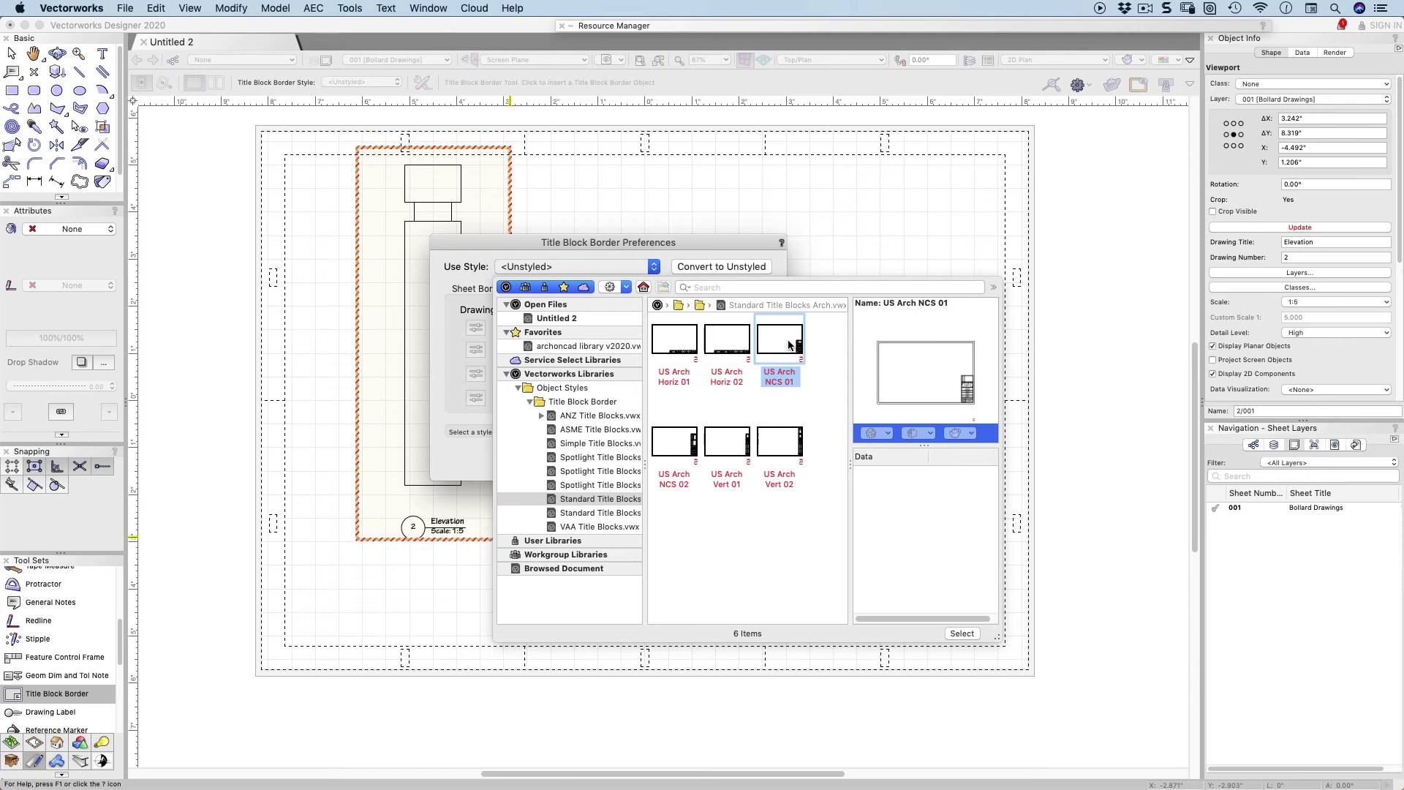
left_click(592, 444)
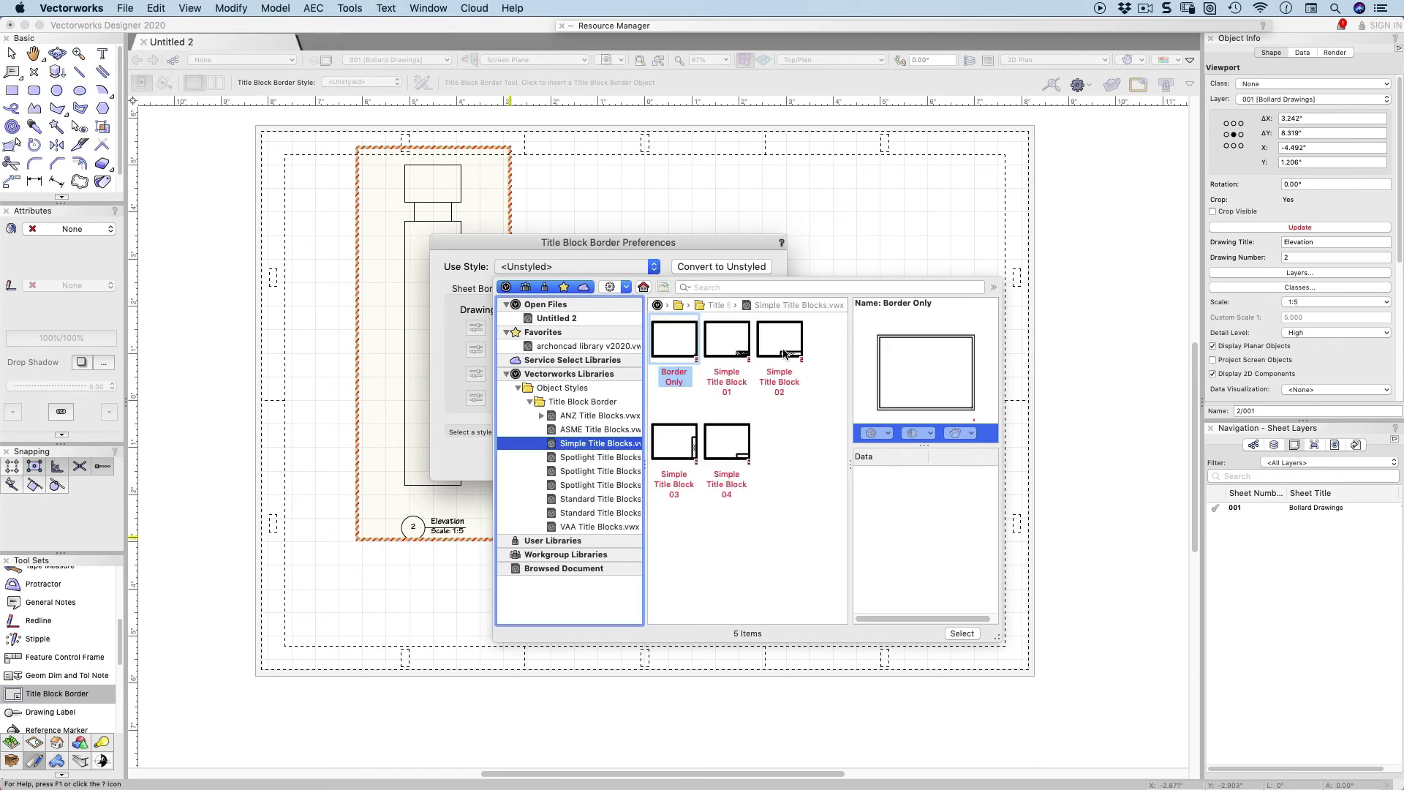
left_click(717, 348)
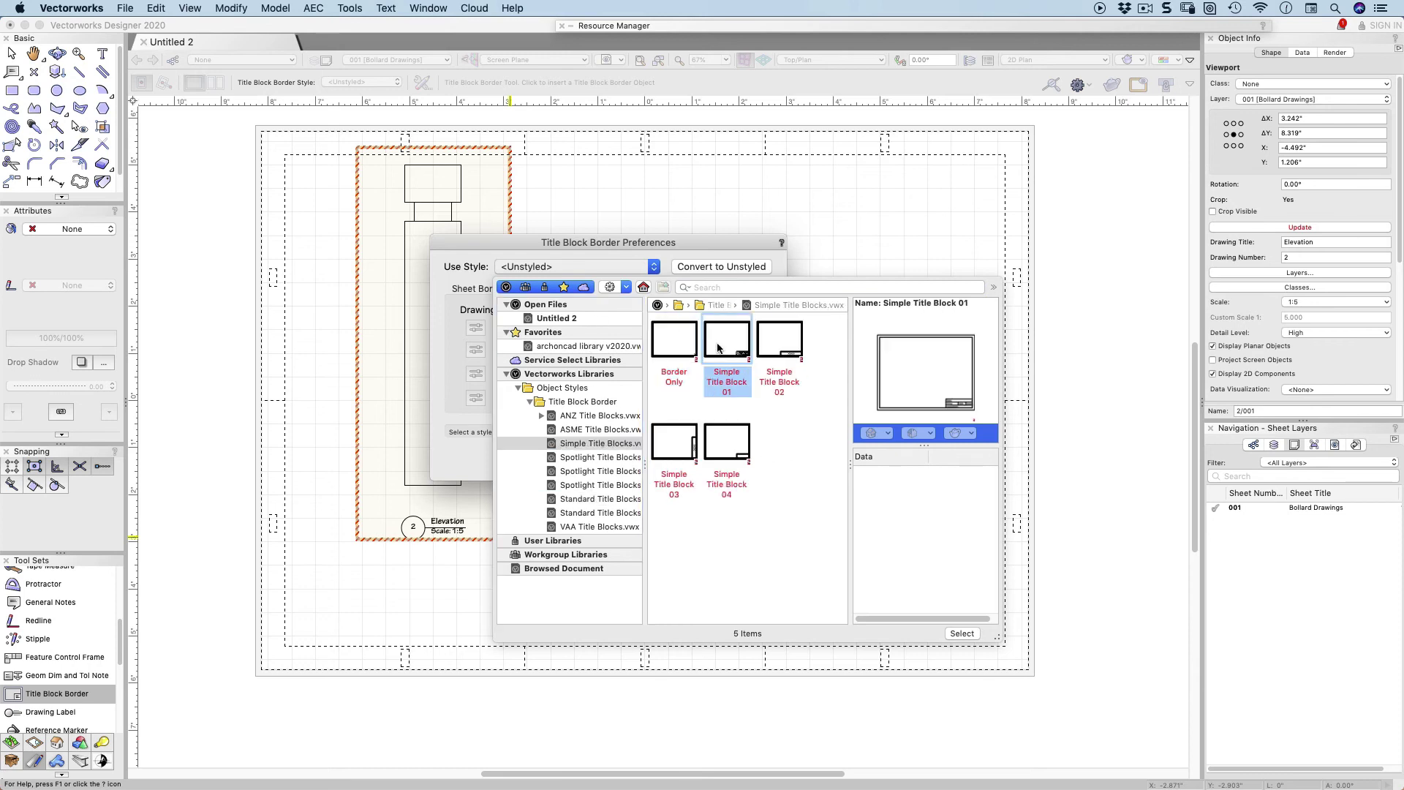
left_click(959, 633)
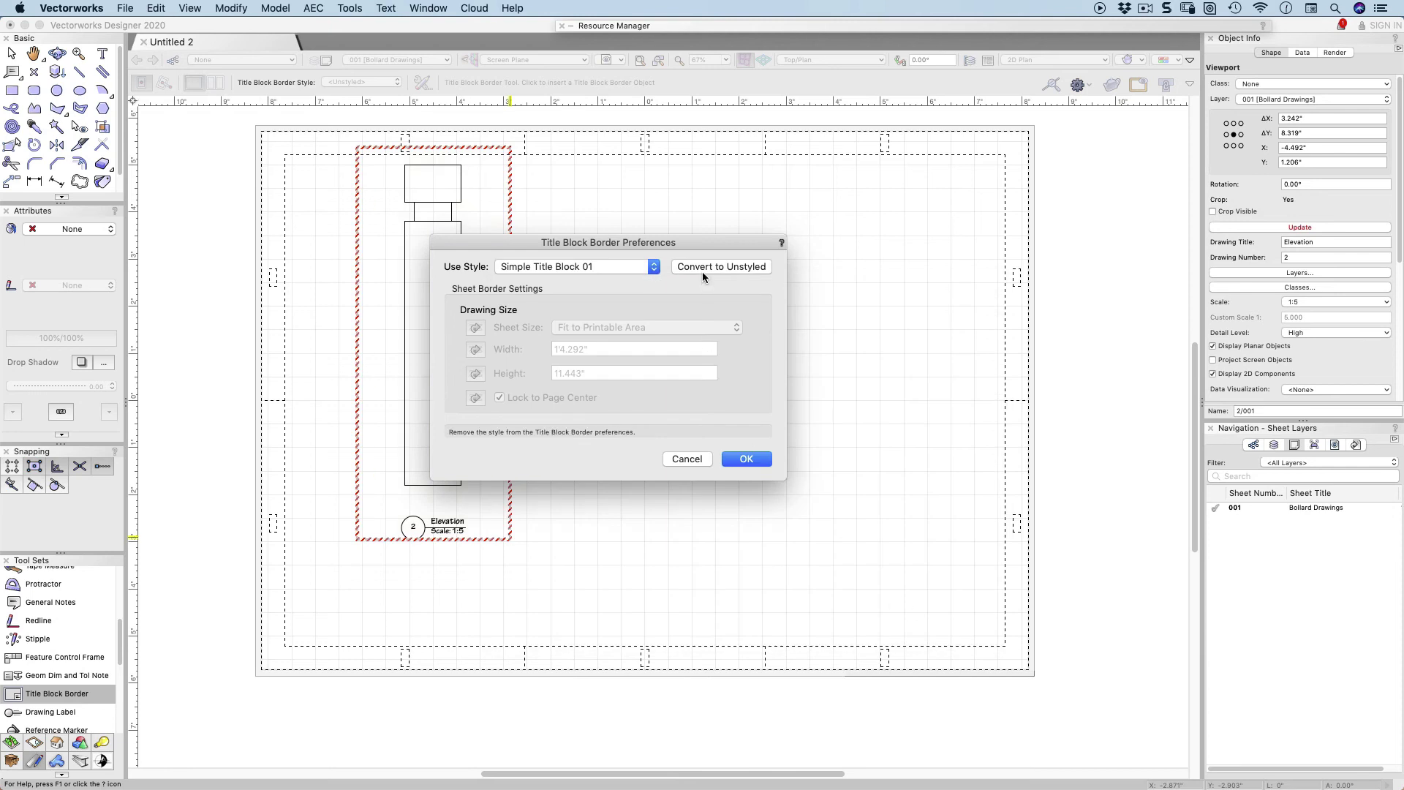
left_click(738, 457)
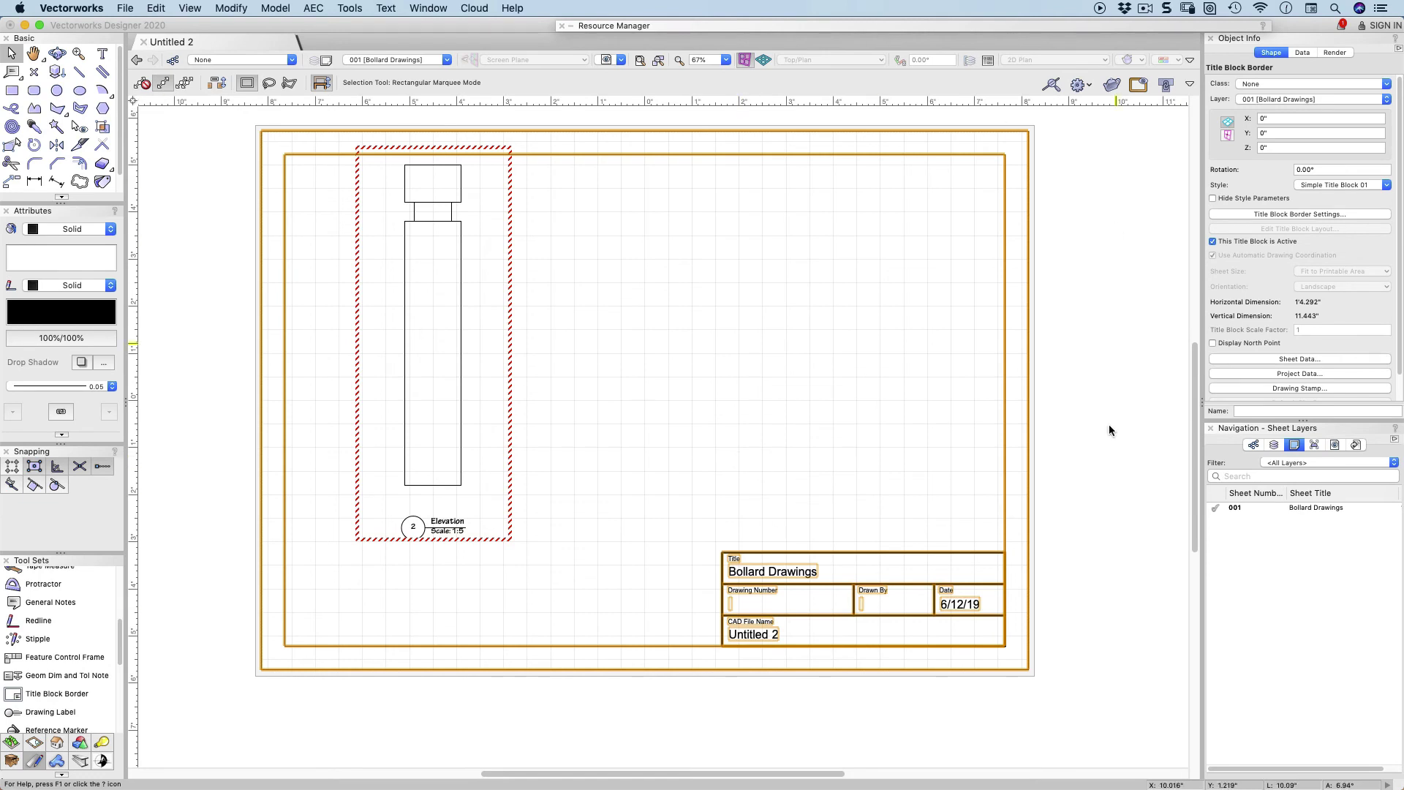
left_click(1307, 213)
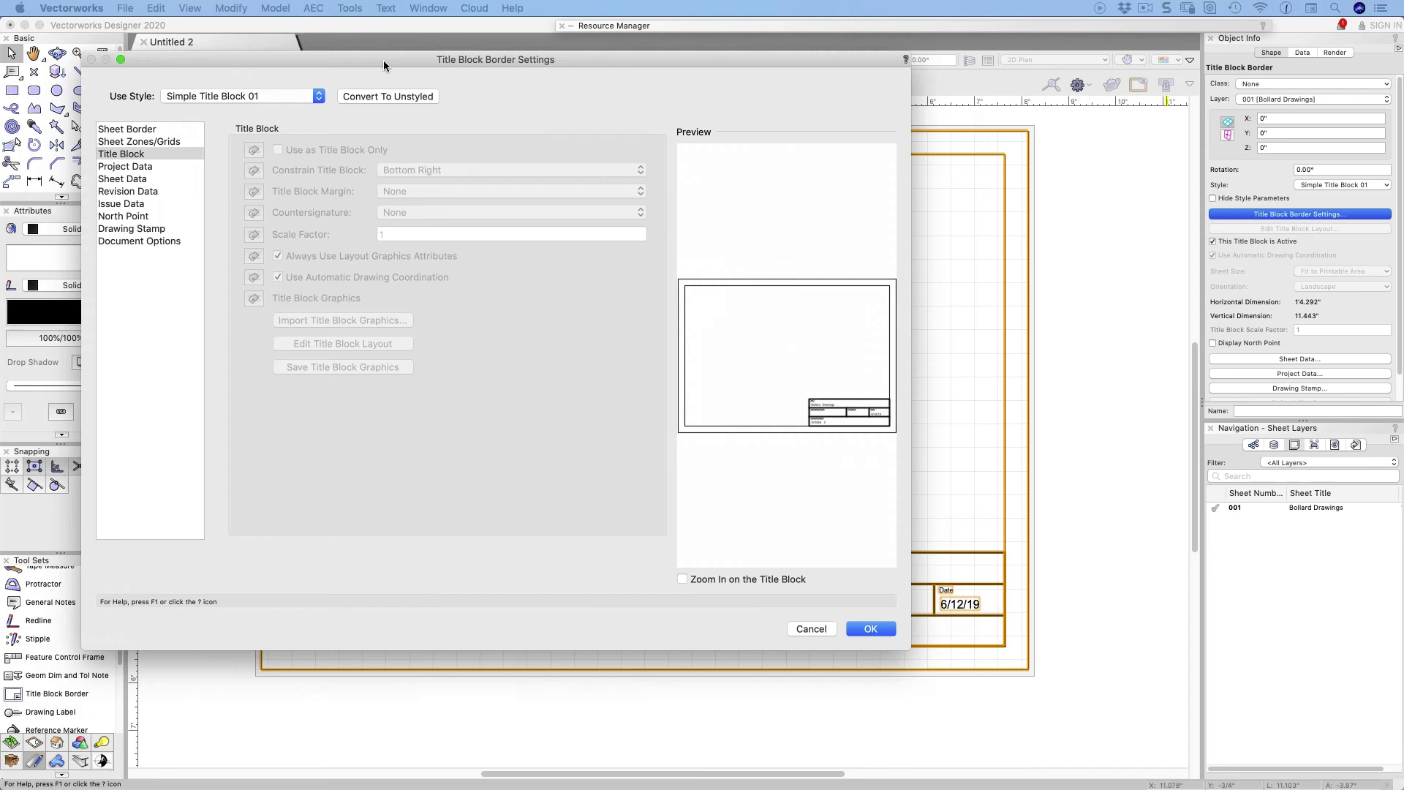
left_click_drag(383, 60, 529, 99)
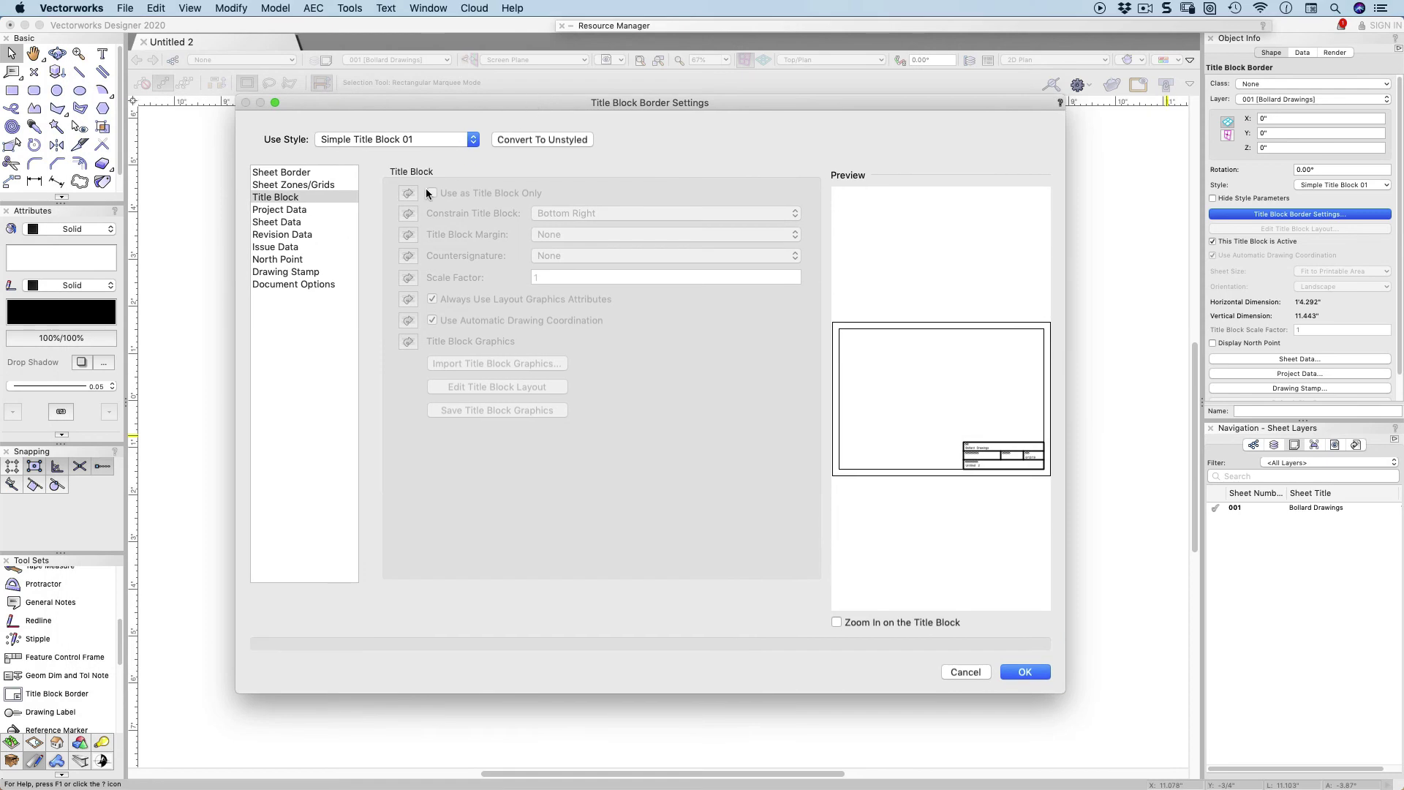
left_click(296, 173)
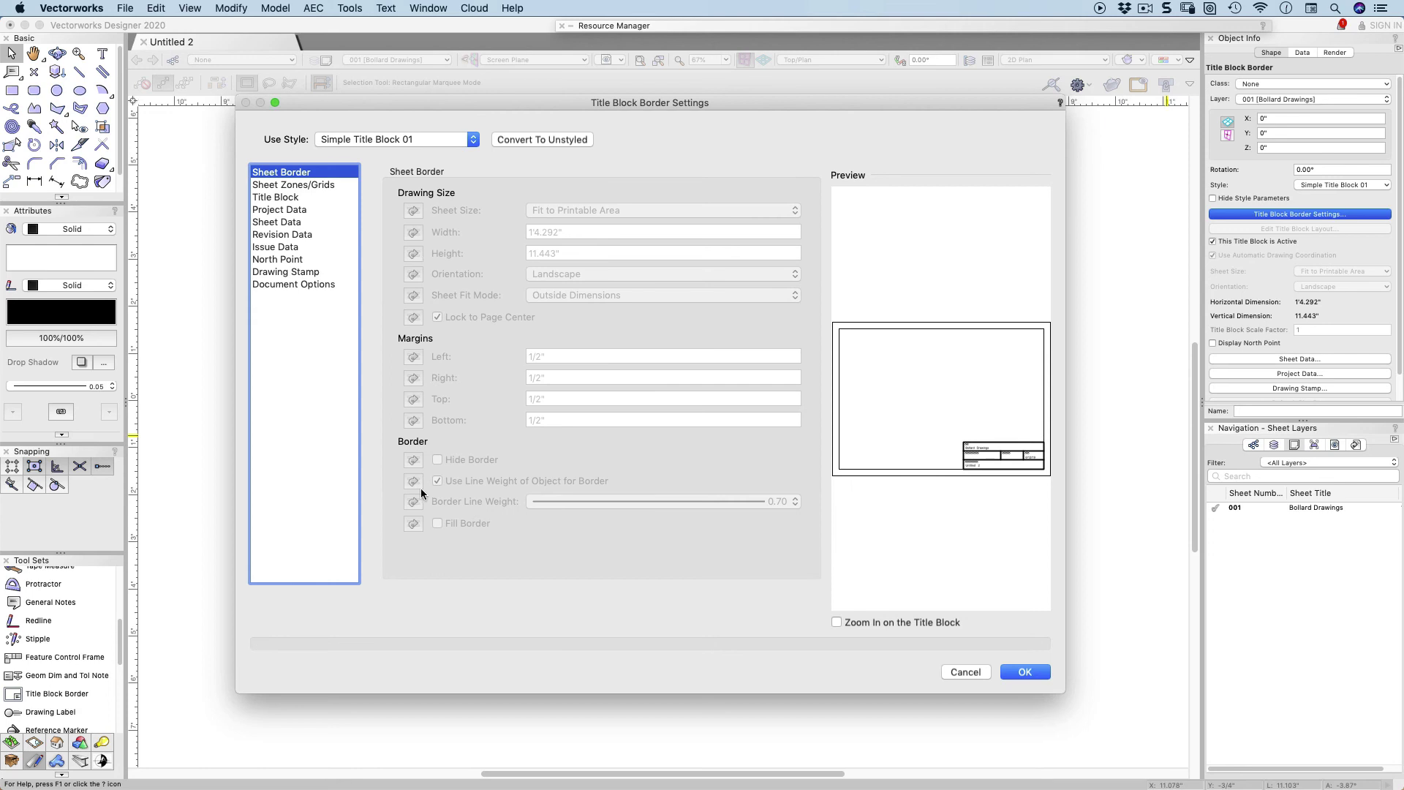
left_click(958, 673)
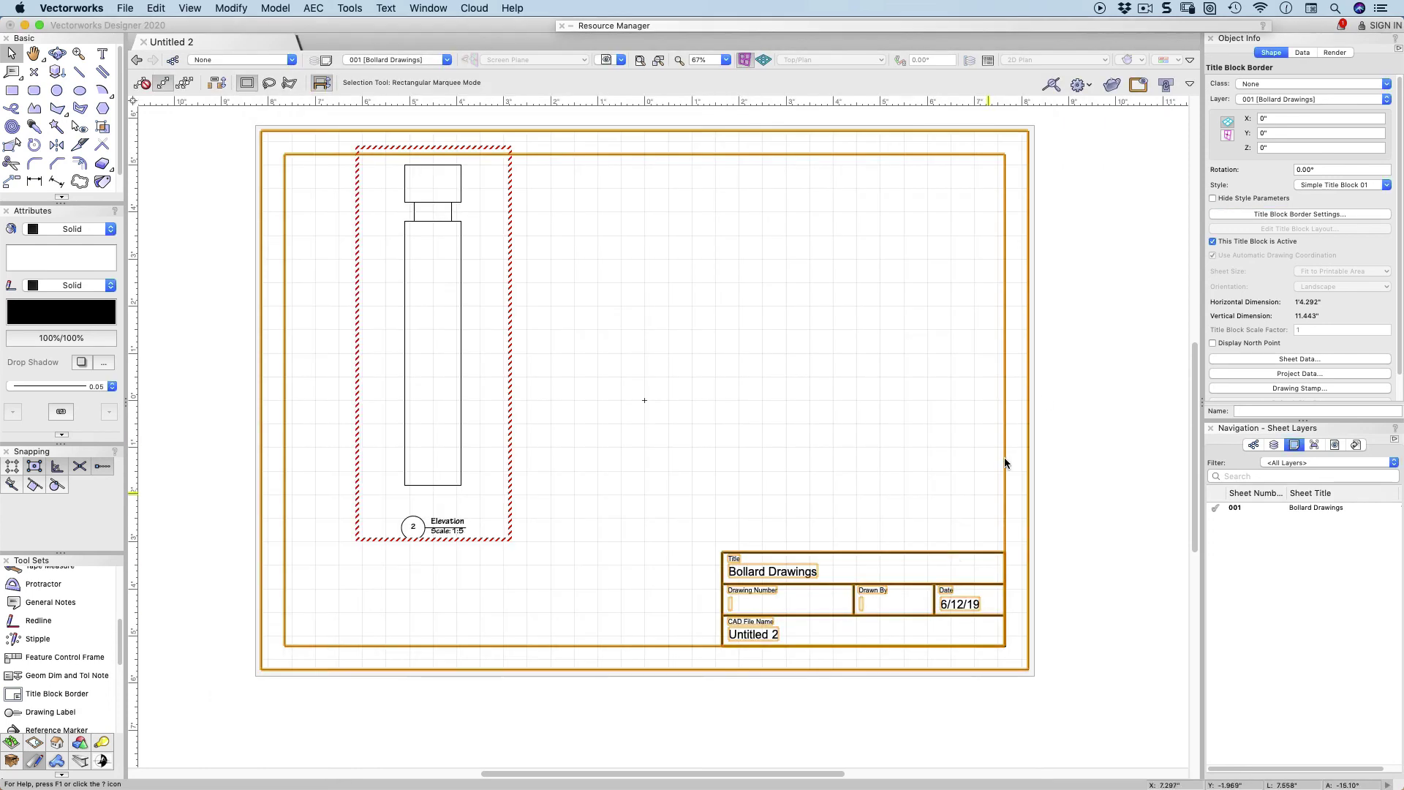
Edit the title block style's sheet border, setting the left, right and top margins to .05" and the bottom margin to 0".
left_click(1318, 183)
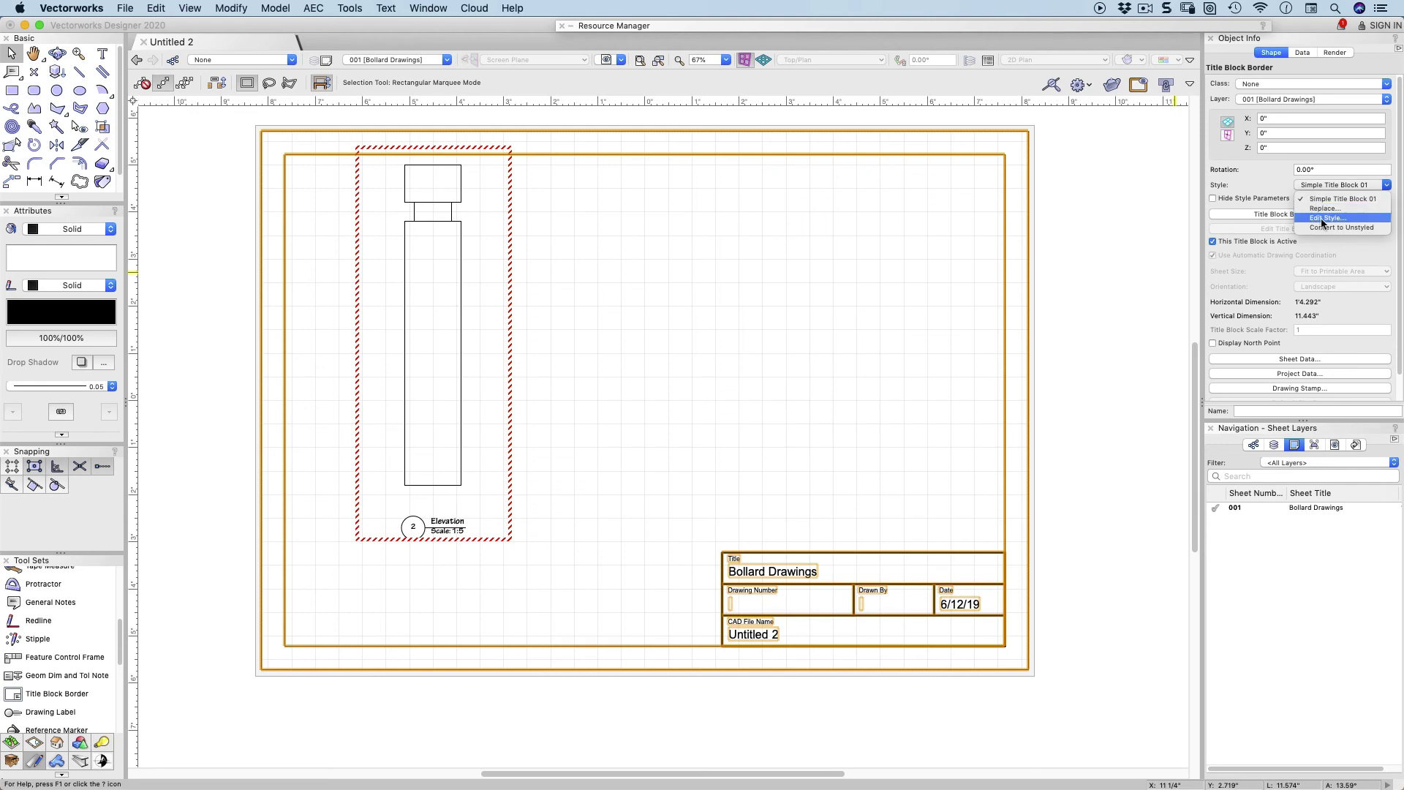
left_click(1321, 218)
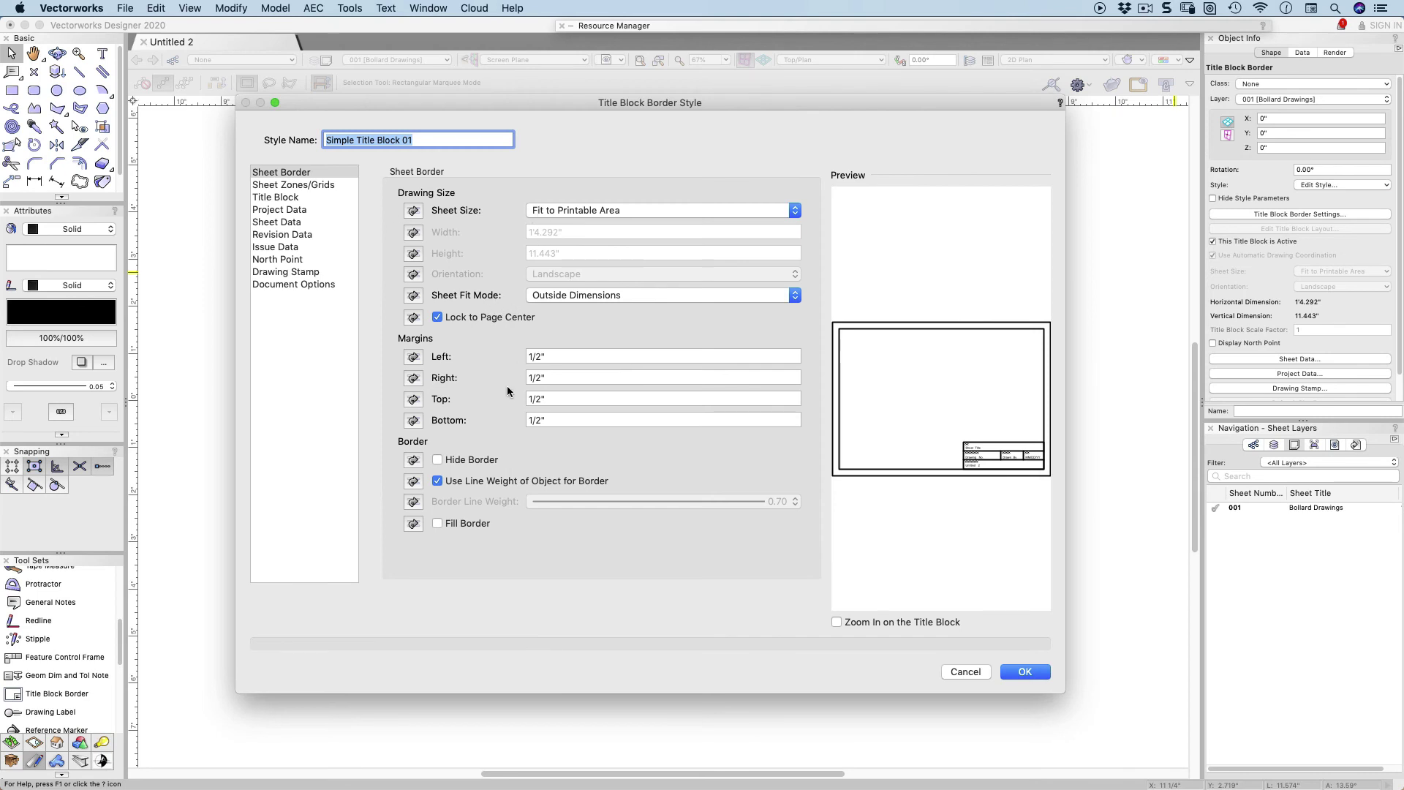
key("Tab")
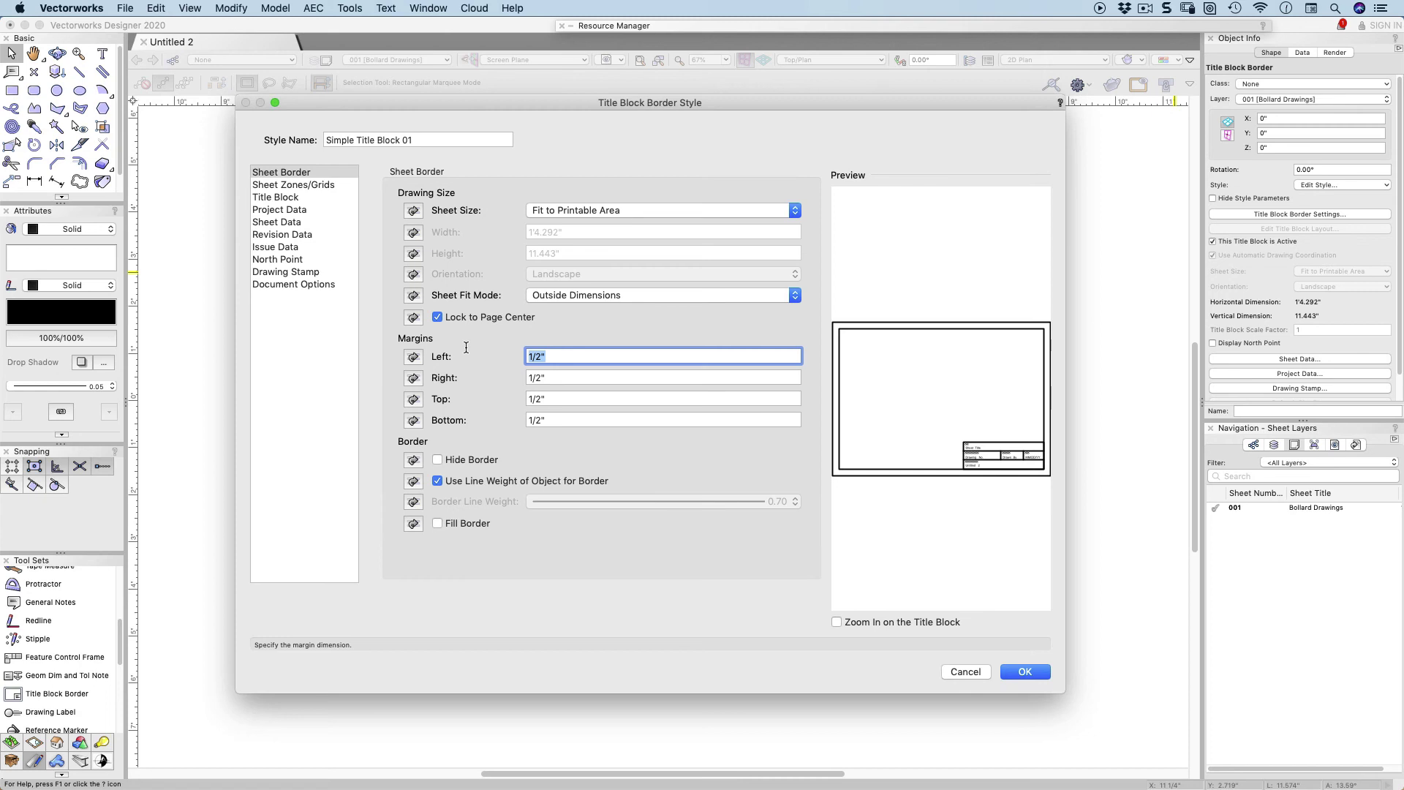
type(".05")
key("Tab")
type(".")
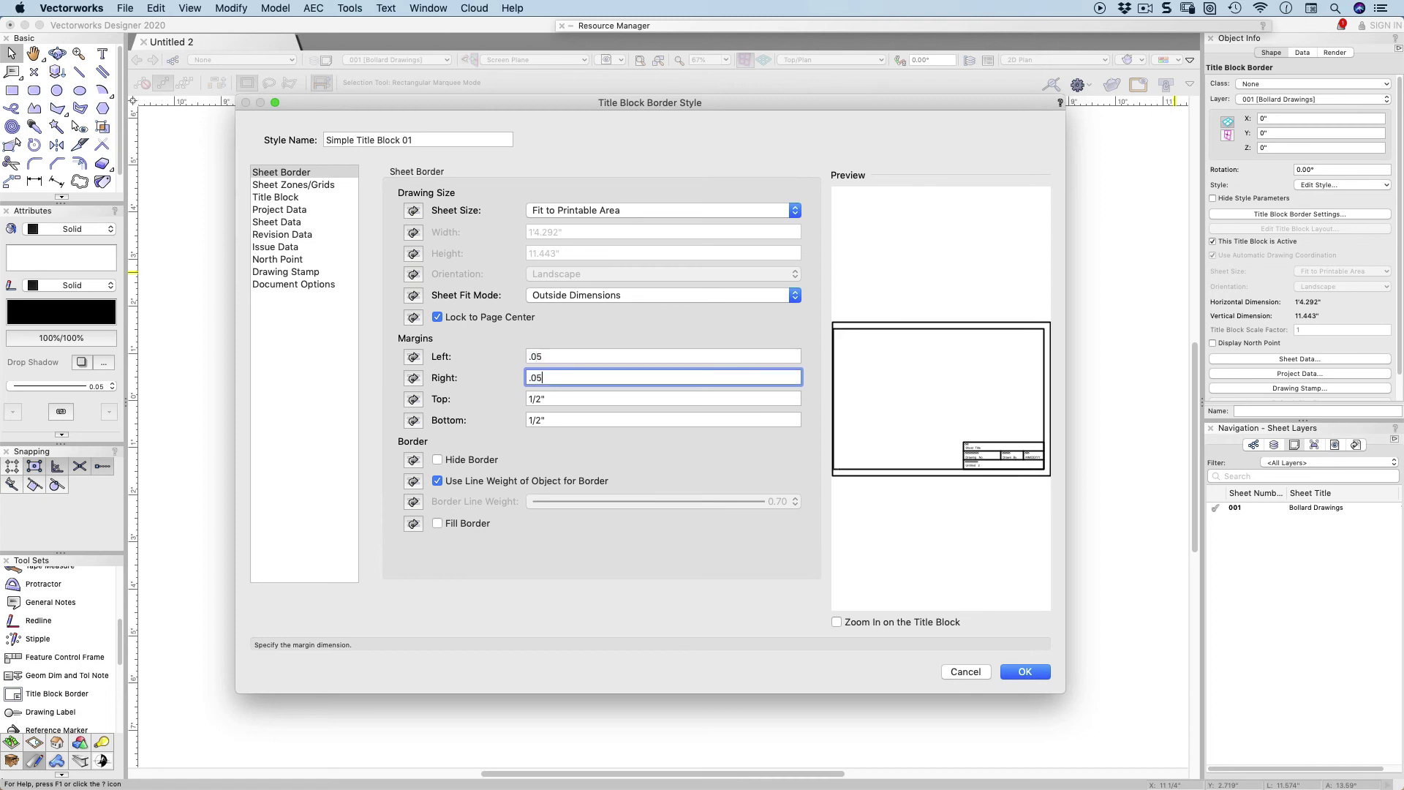
key("Tab")
type("0")
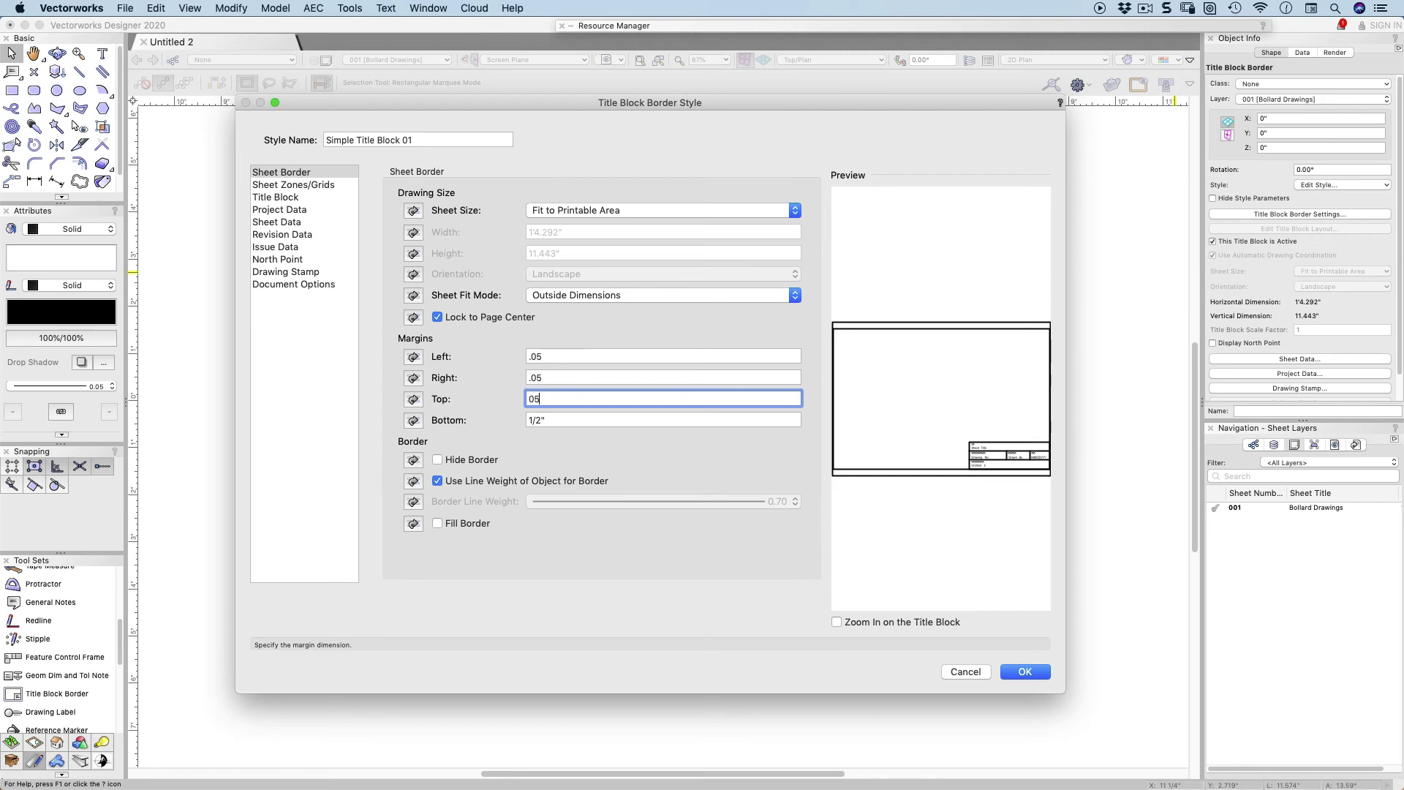
key("Tab")
type(".05")
key("Return")
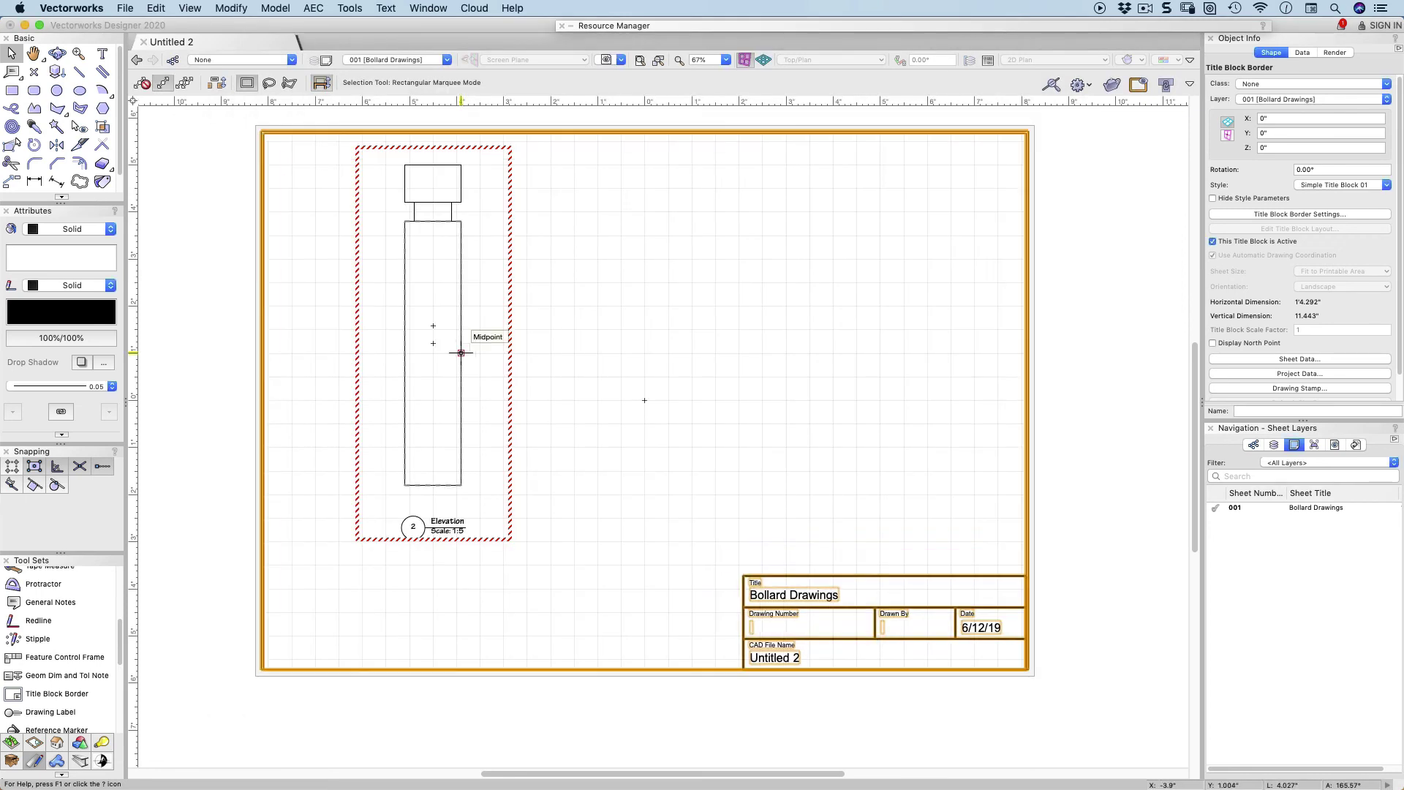
Edit the title block style again, setting the bottom margin to .05" and hiding the sheet border.
left_click(1298, 185)
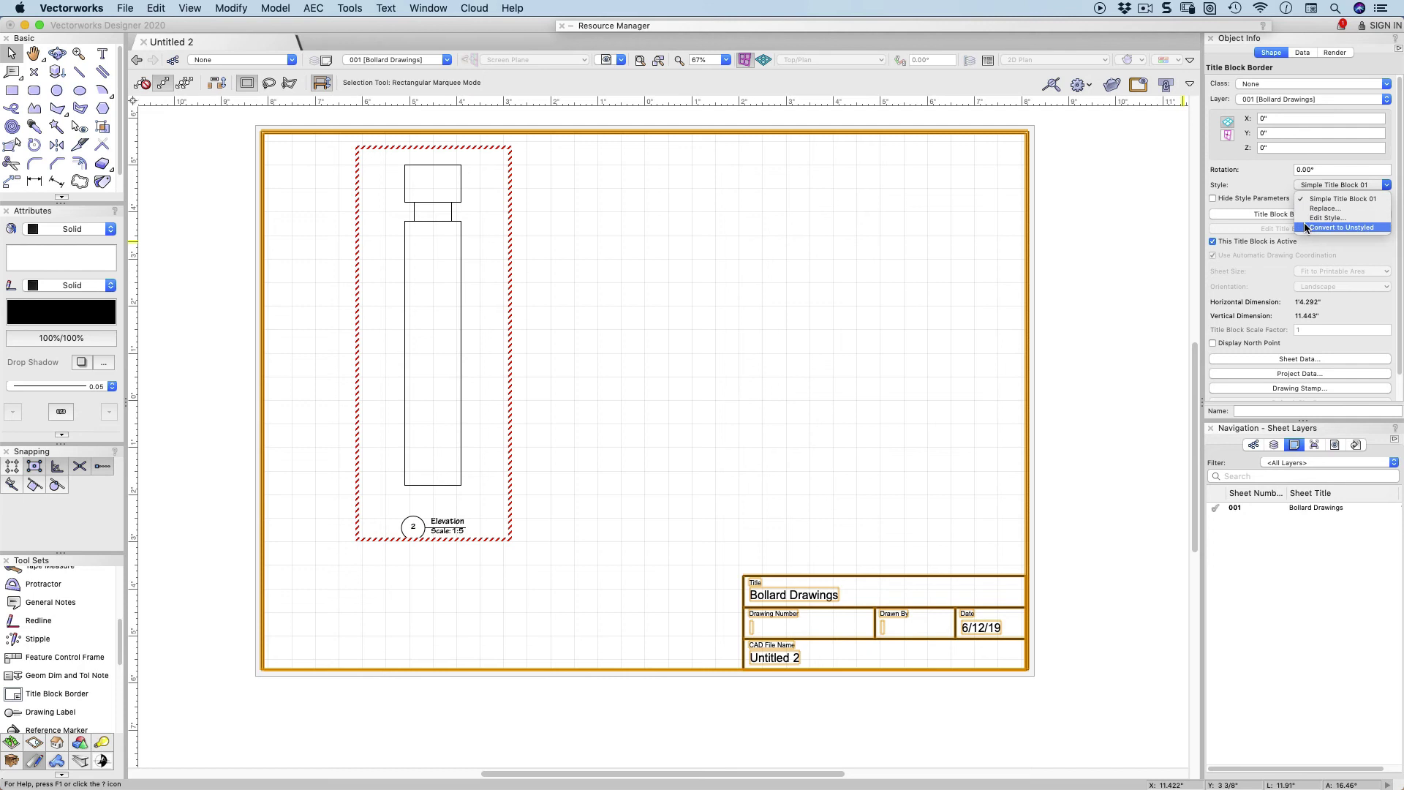
left_click(1324, 218)
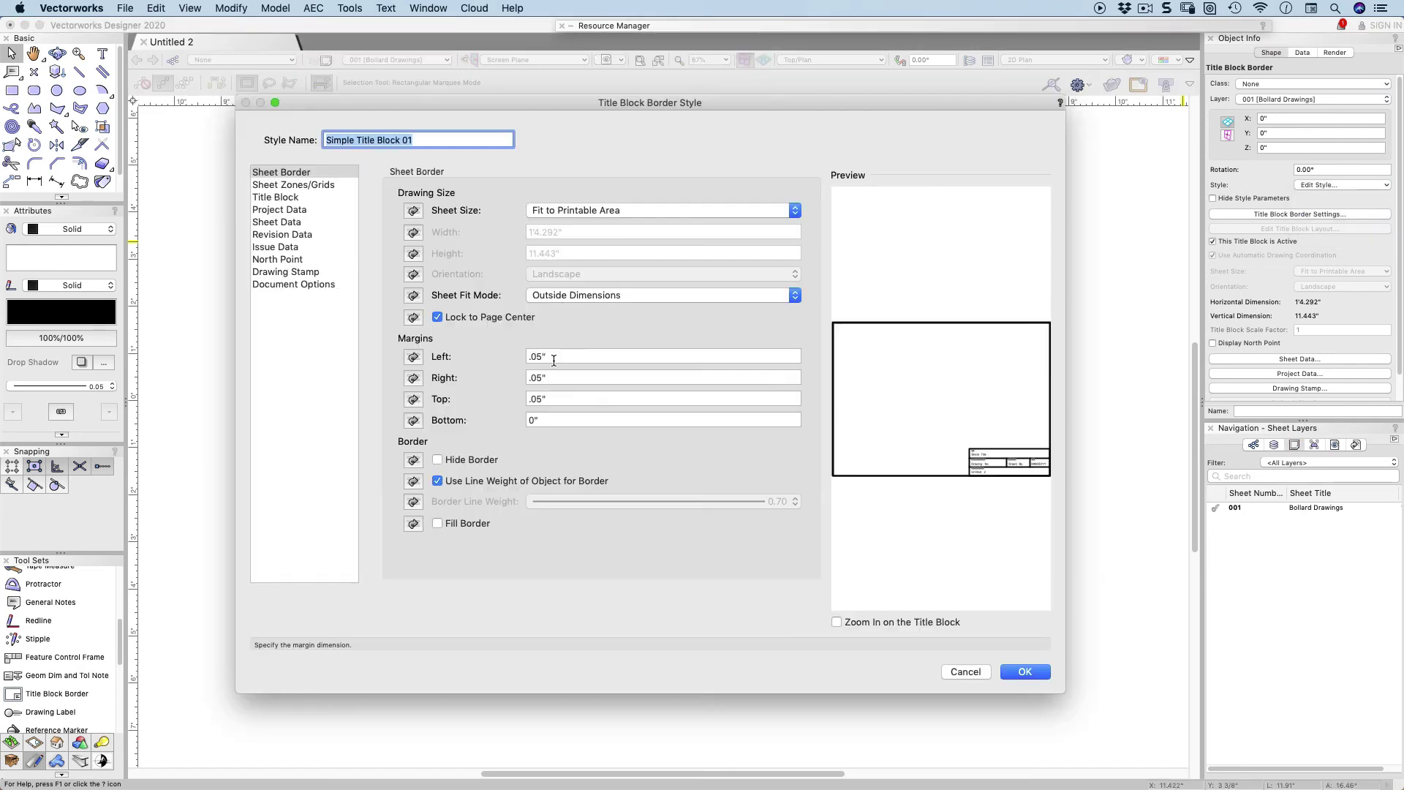
double_click(542, 418)
type(".0")
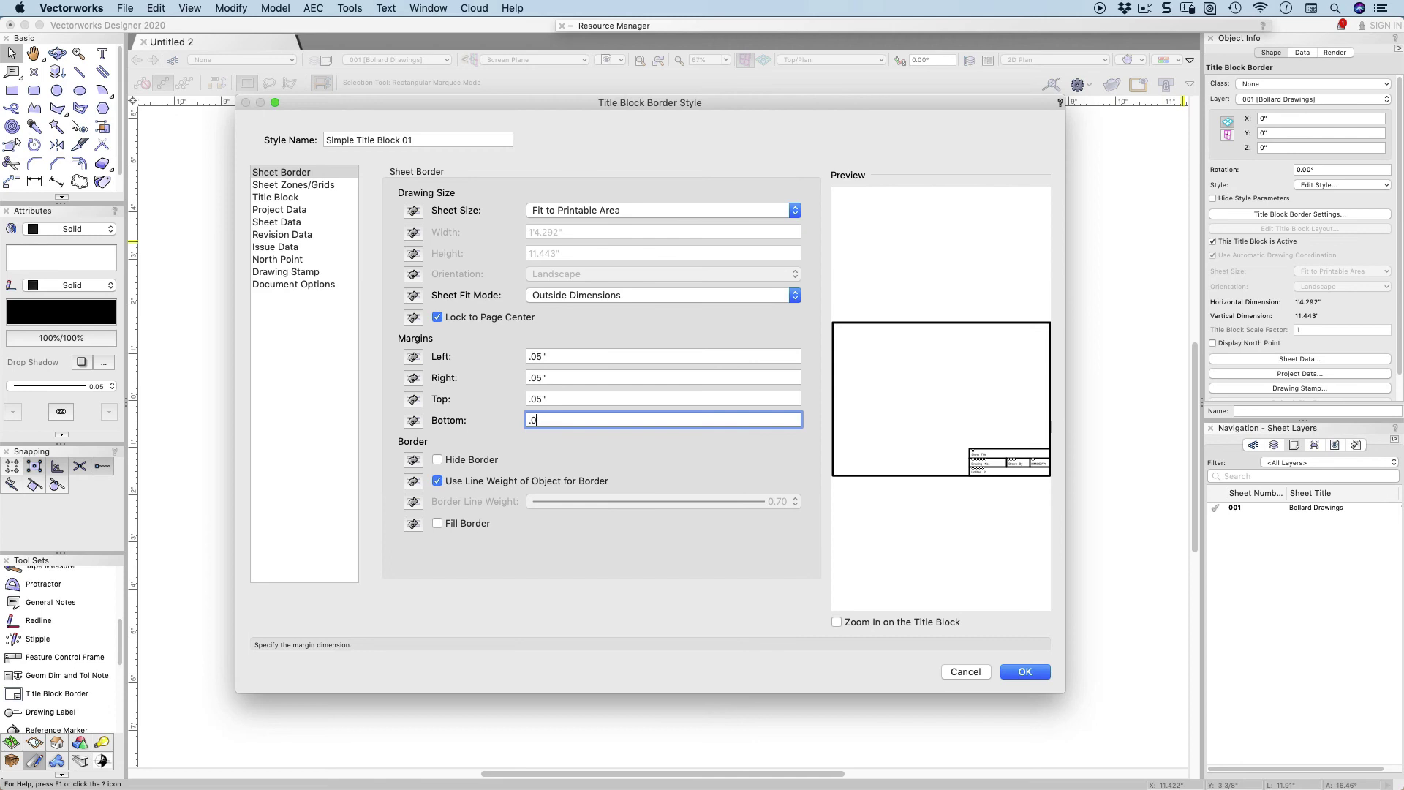
type("5")
key("Tab")
left_click(460, 461)
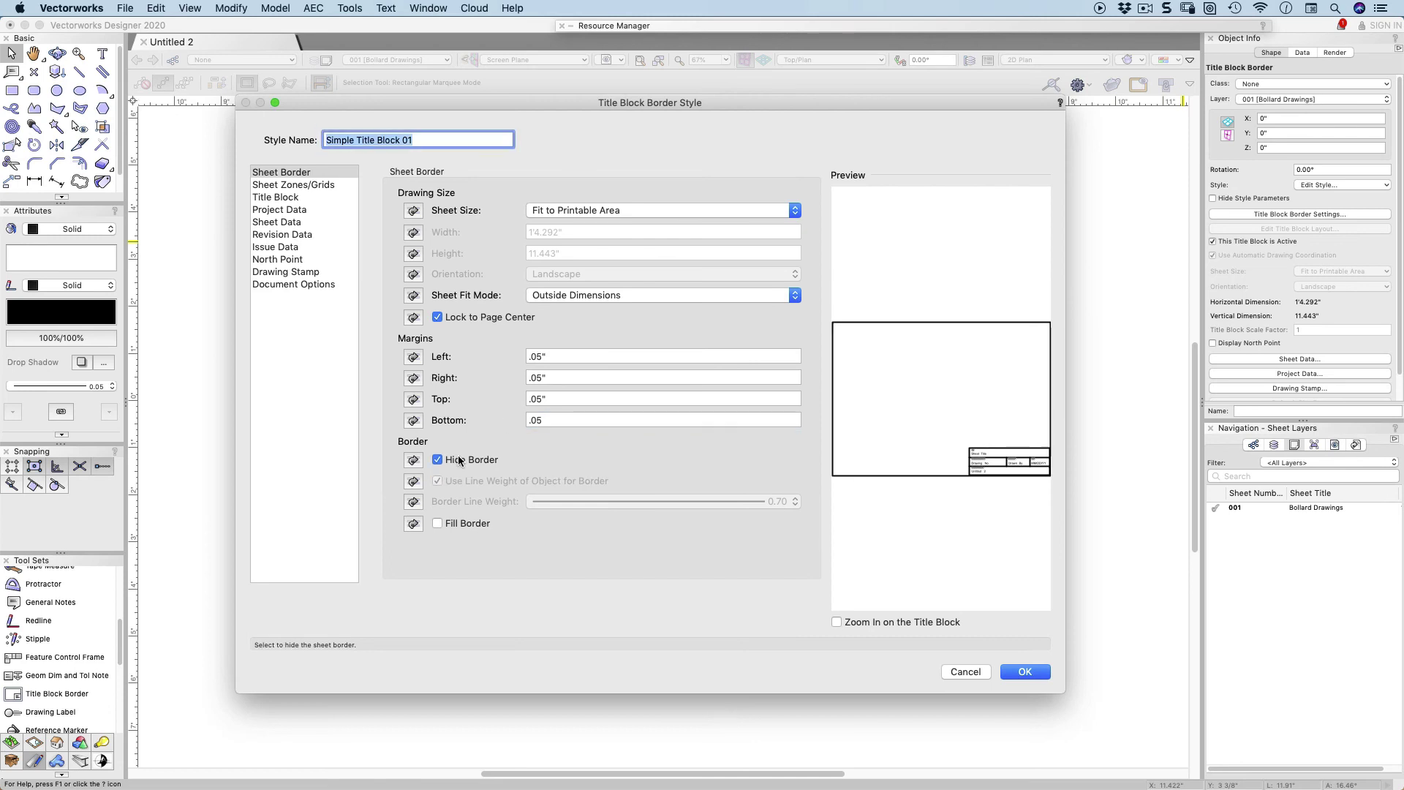
Set the crop marks to None in the style's sheet zones and grids settings, and apply the style changes.
left_click(295, 184)
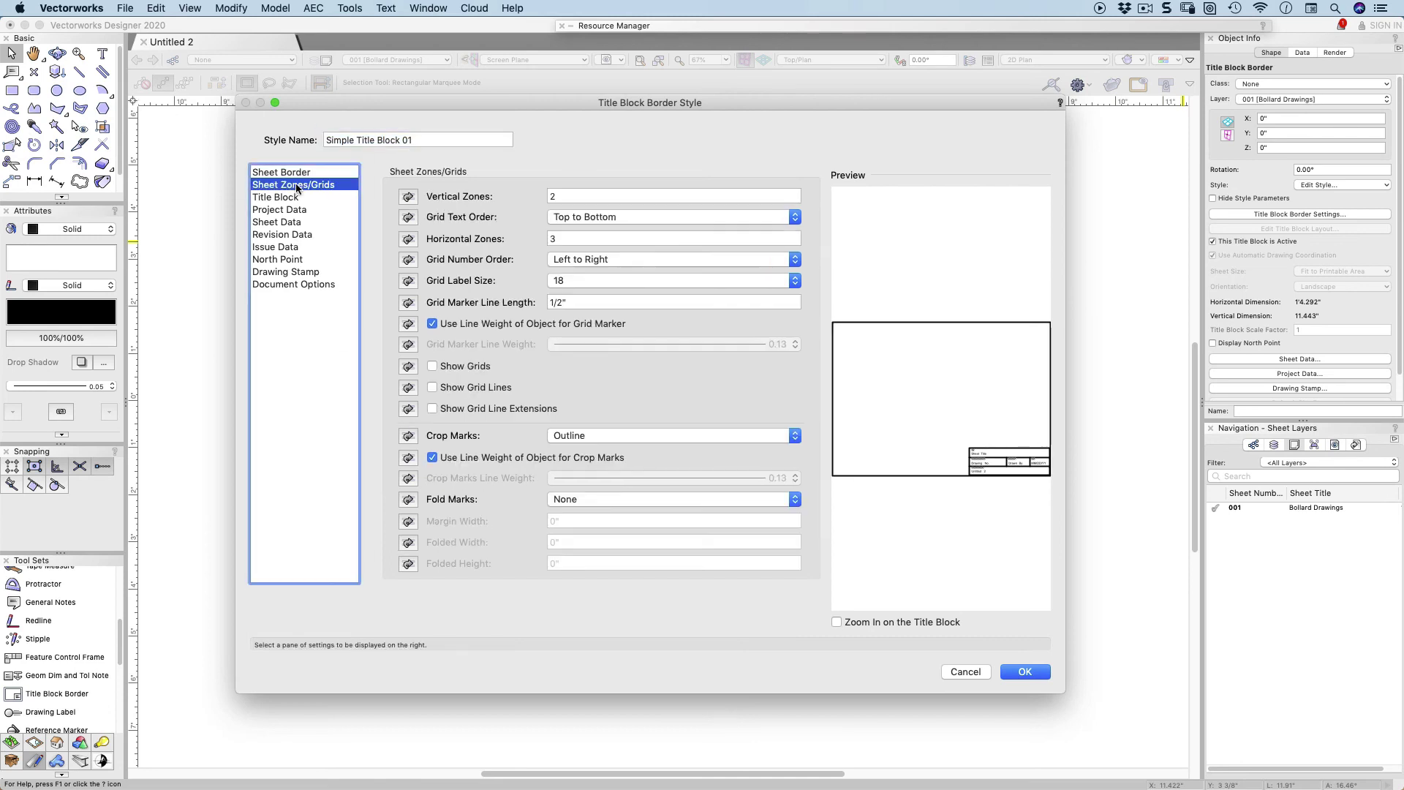
left_click(626, 435)
left_click(625, 410)
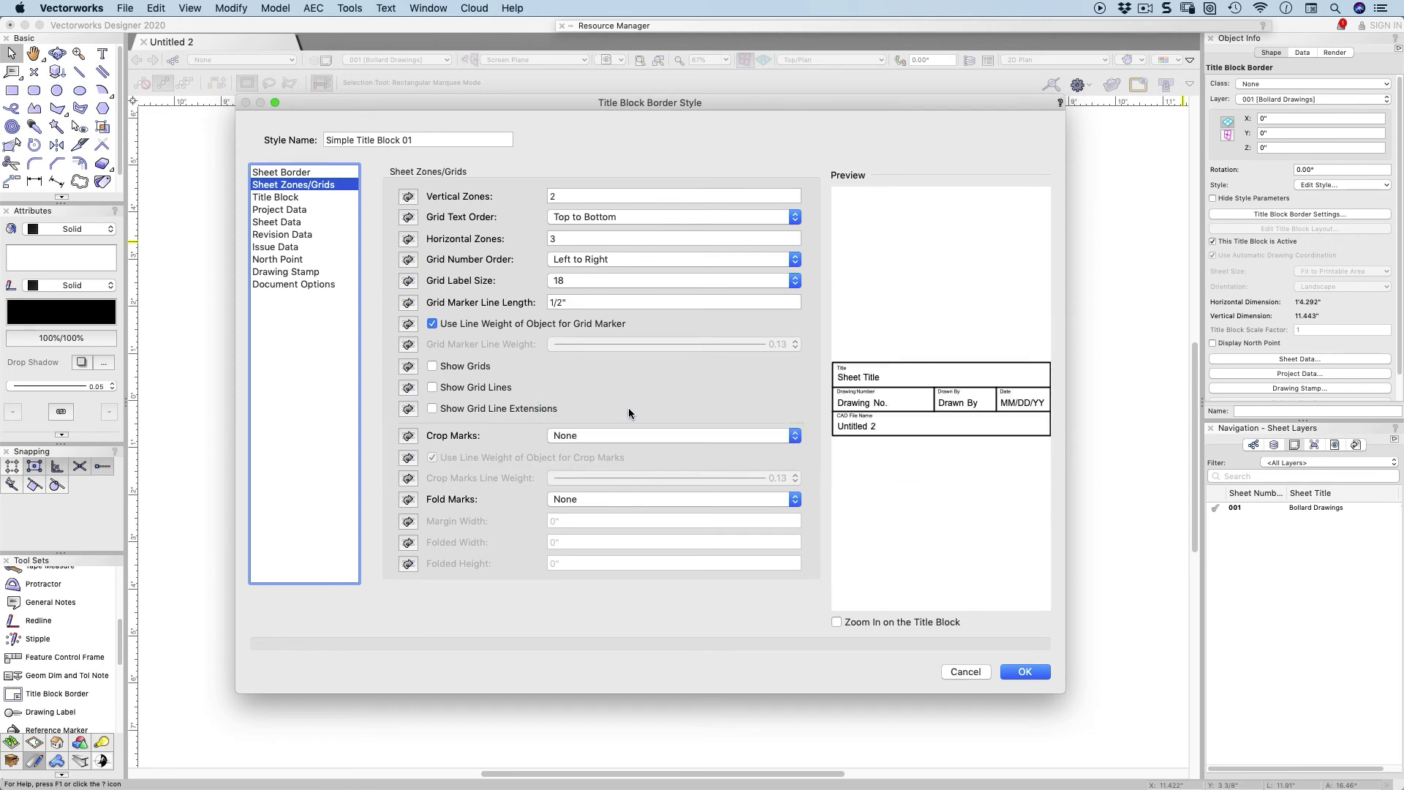
left_click(1025, 671)
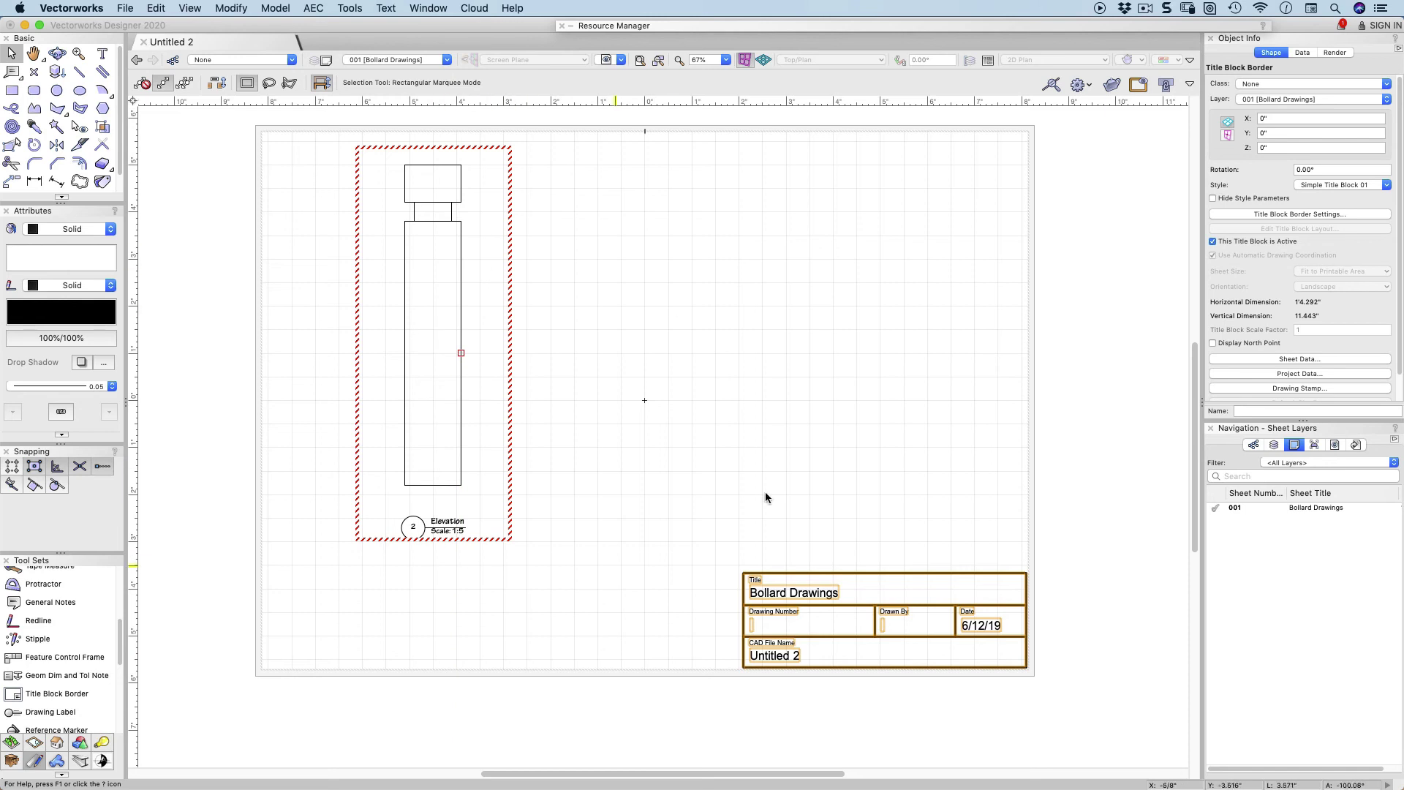
Move the elevation viewport straight down to the lower part of the sheet, to about Y -1.44".
left_click(414, 192)
left_click_drag(404, 165, 404, 289)
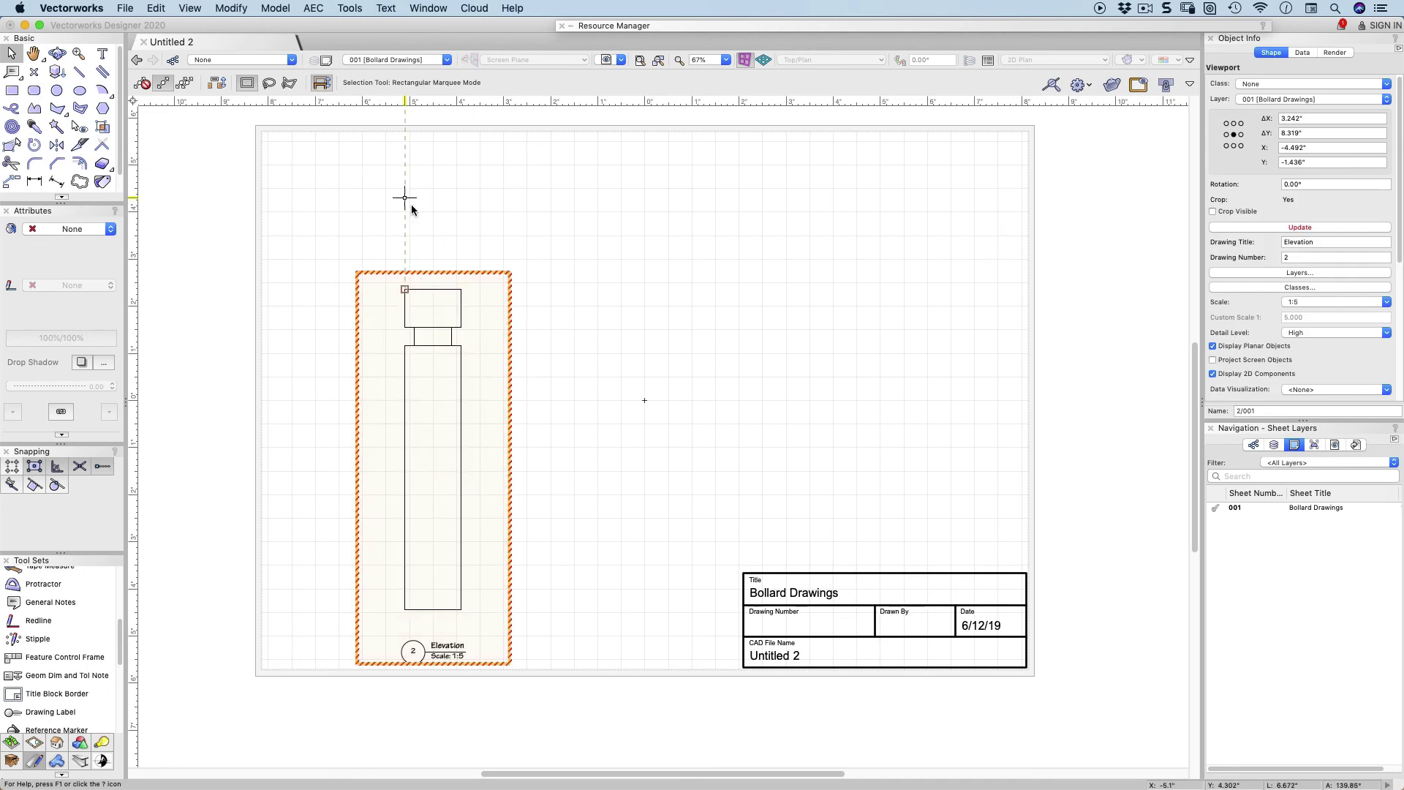
Make Design Layer-1 the active layer and show the bollard model in Top view.
left_click(384, 60)
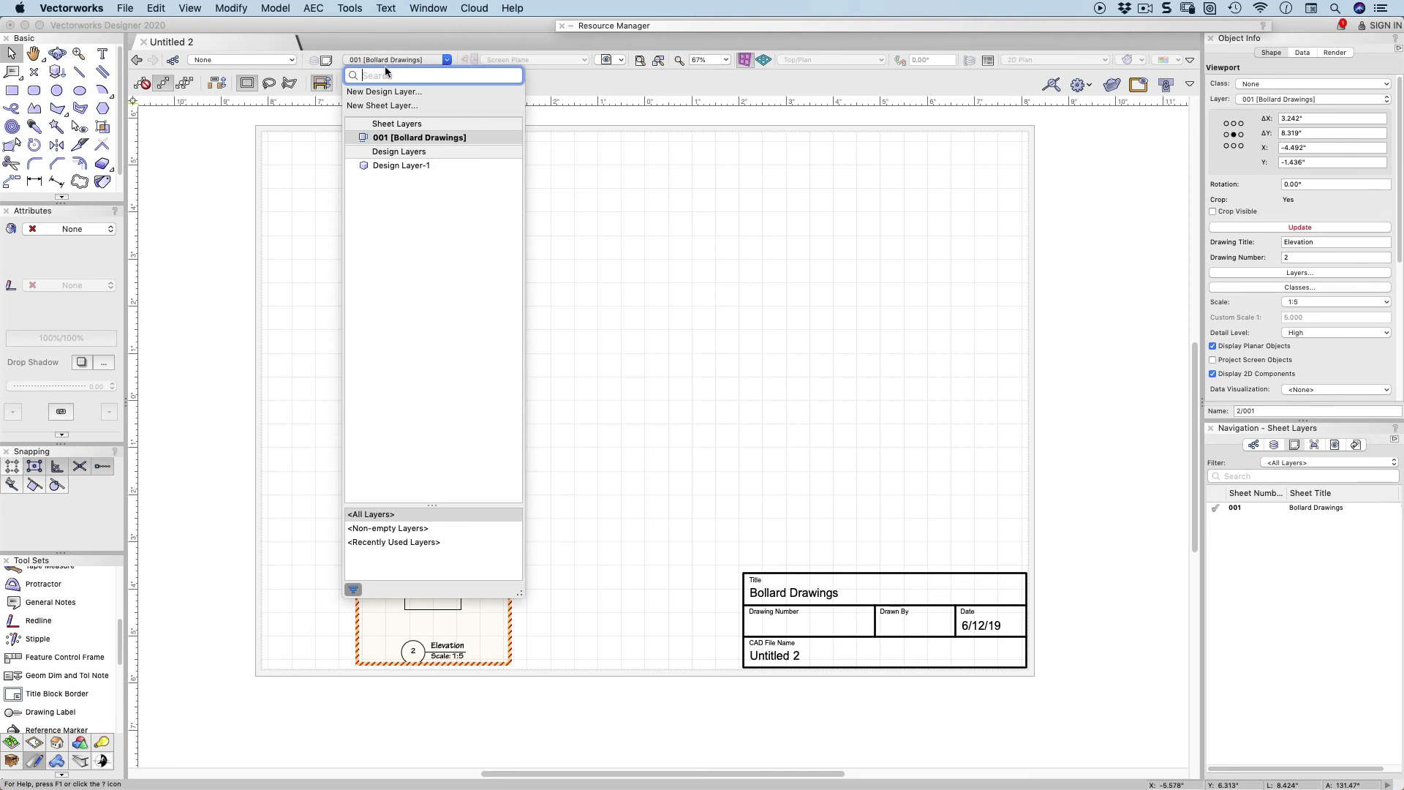
left_click(397, 167)
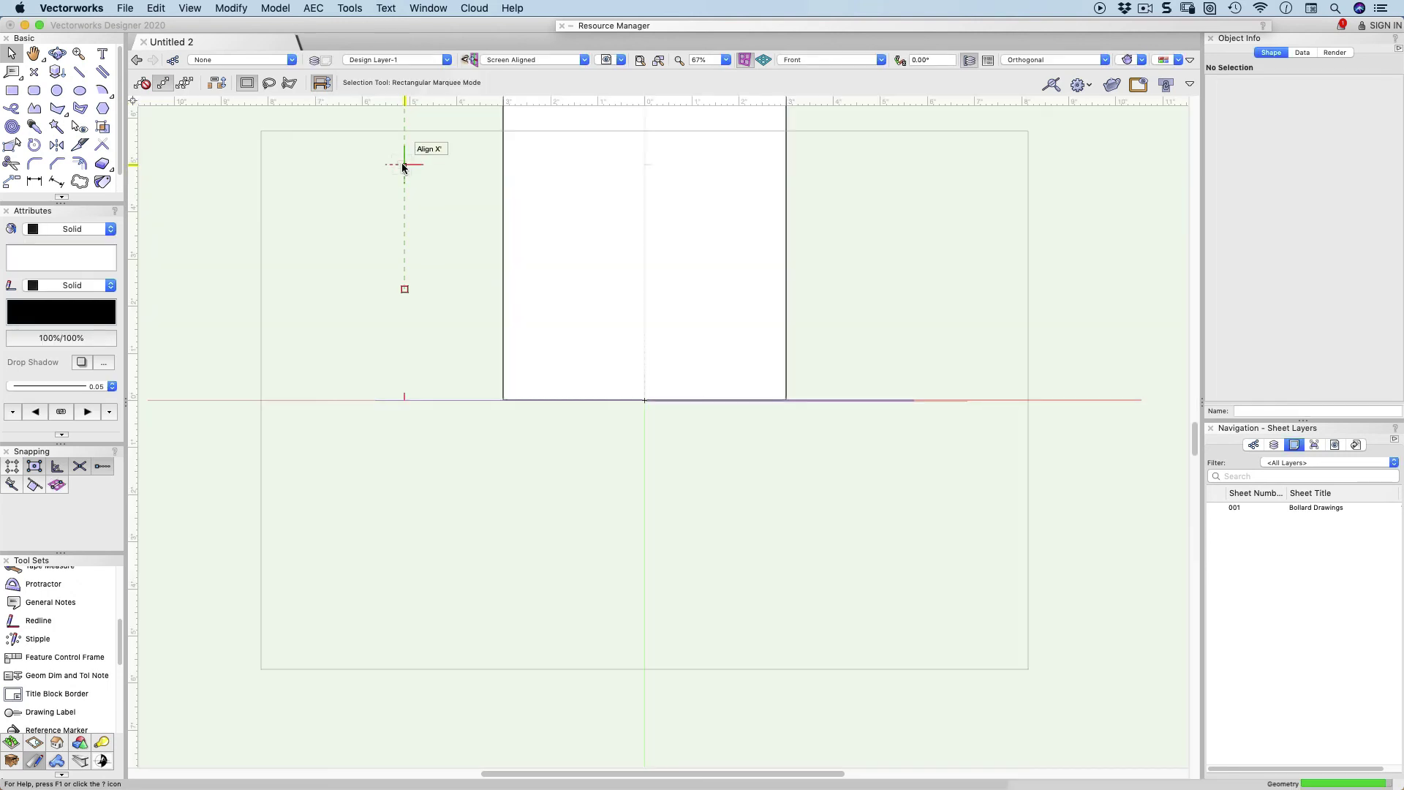
left_click(824, 60)
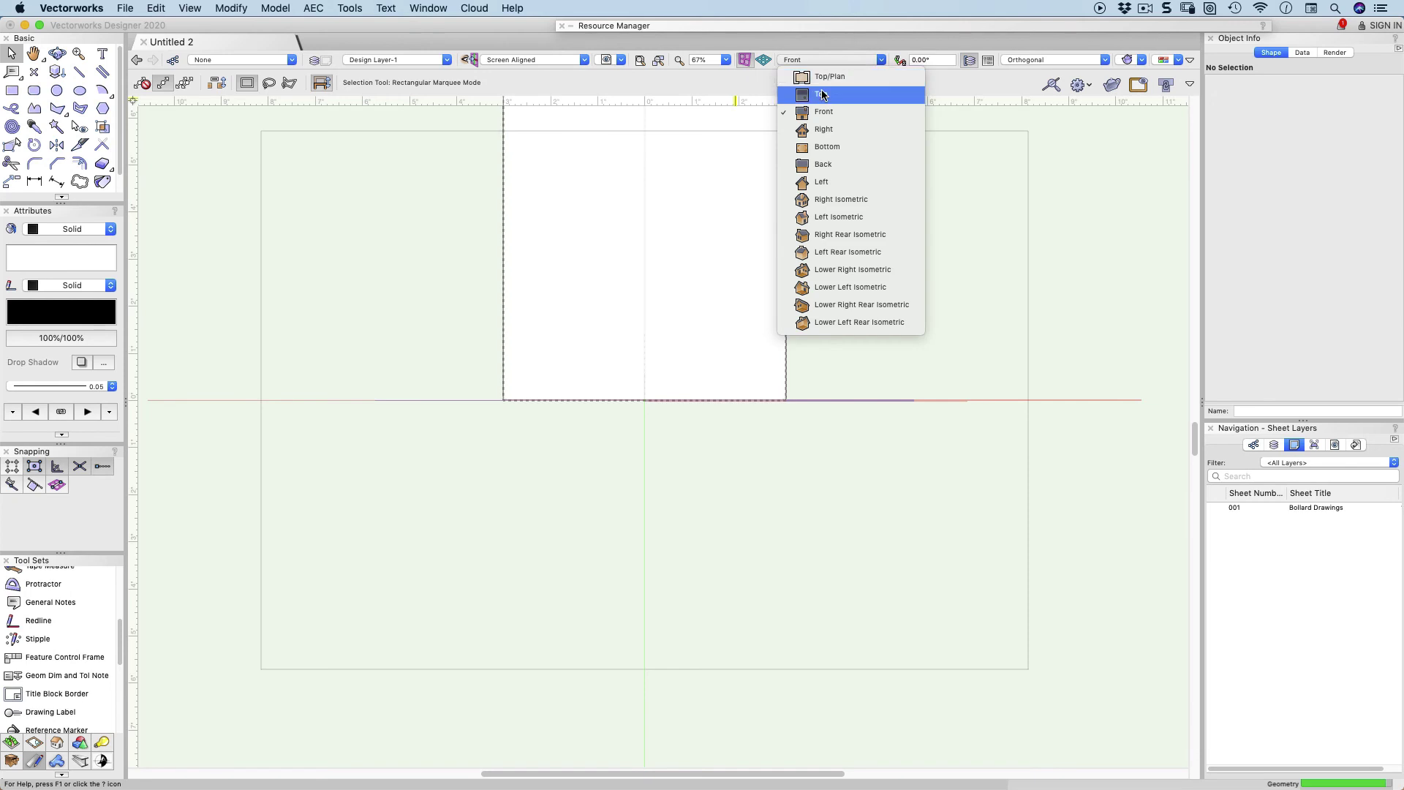
left_click(824, 93)
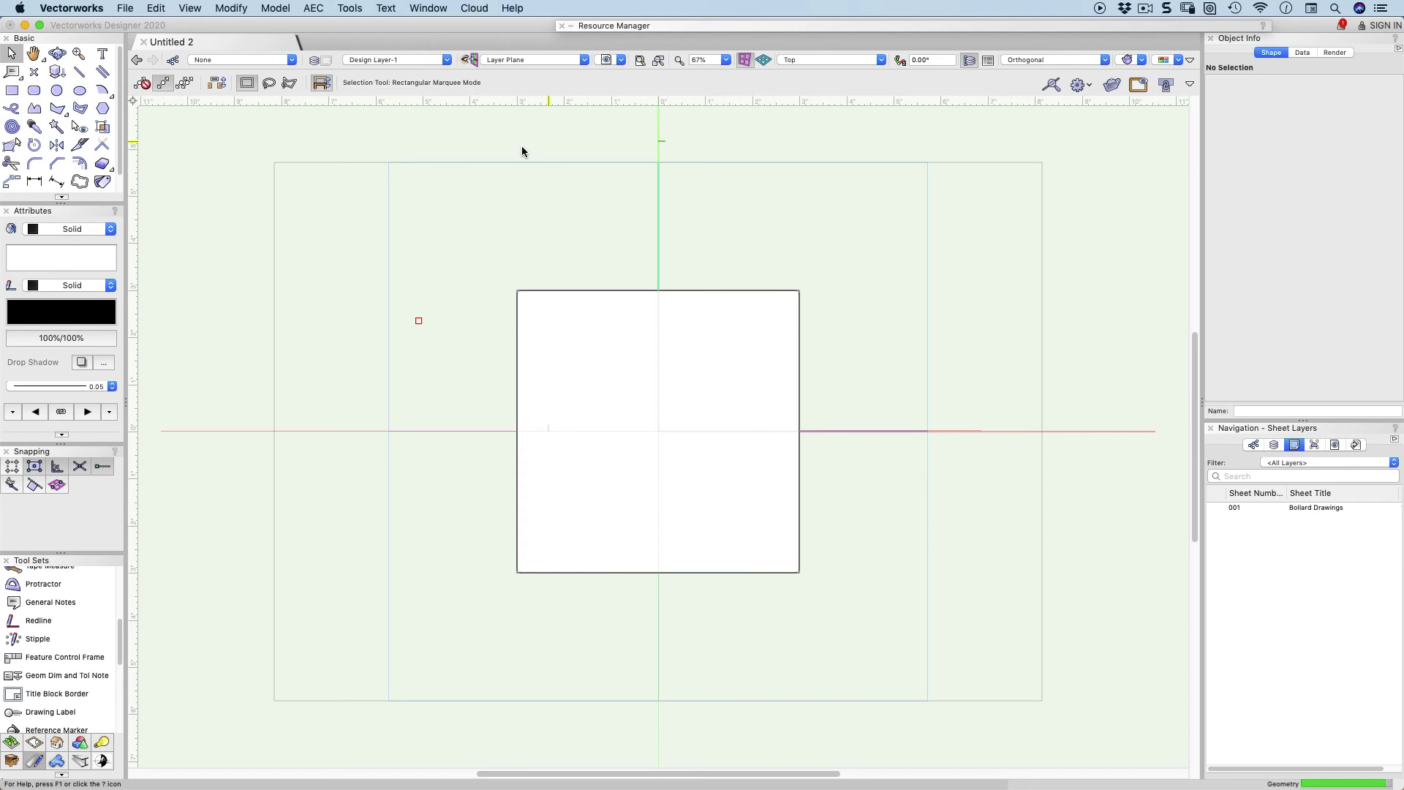
Draw a rectangle about 8.7" by 8.1" around the bollard in Top view and place it on the Screen plane.
key("4")
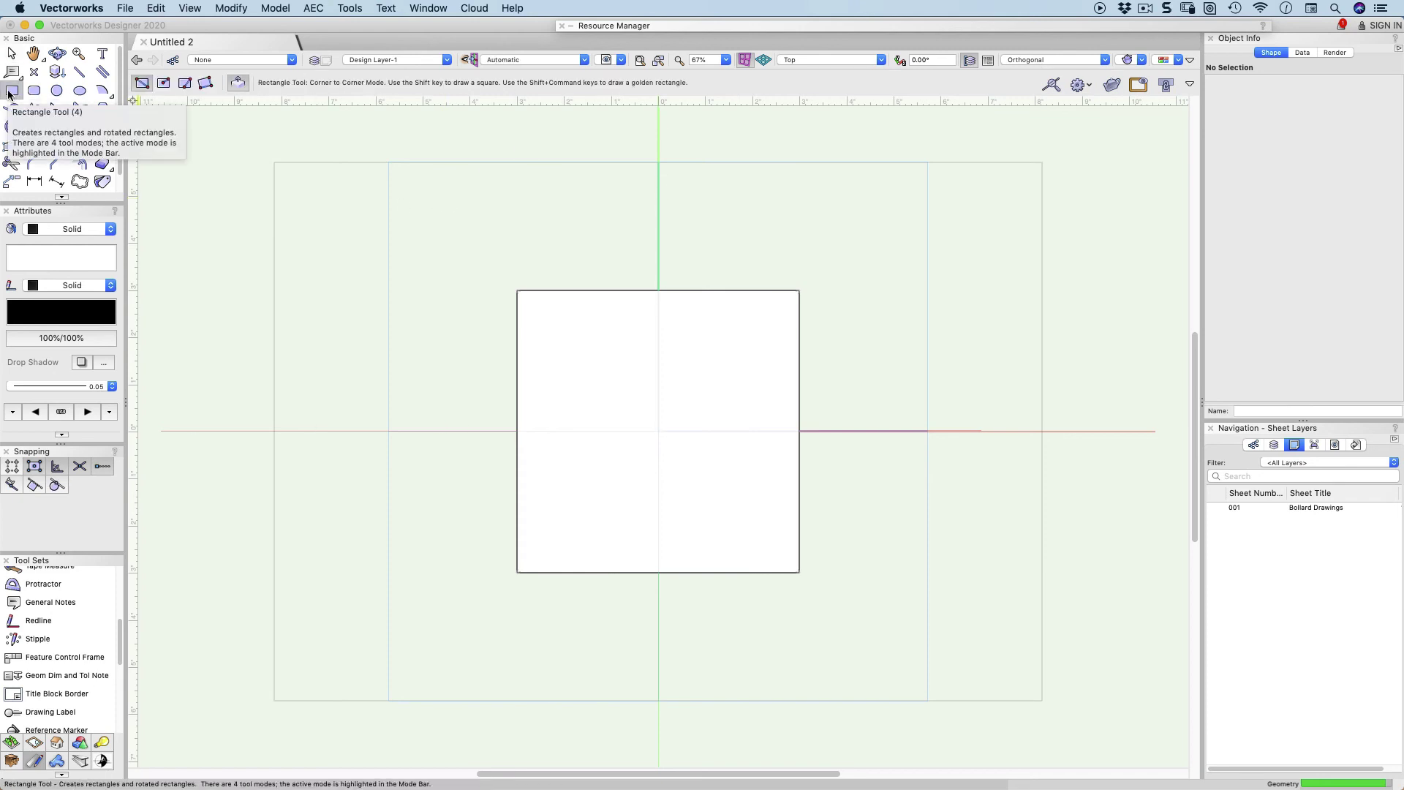
left_click(458, 242)
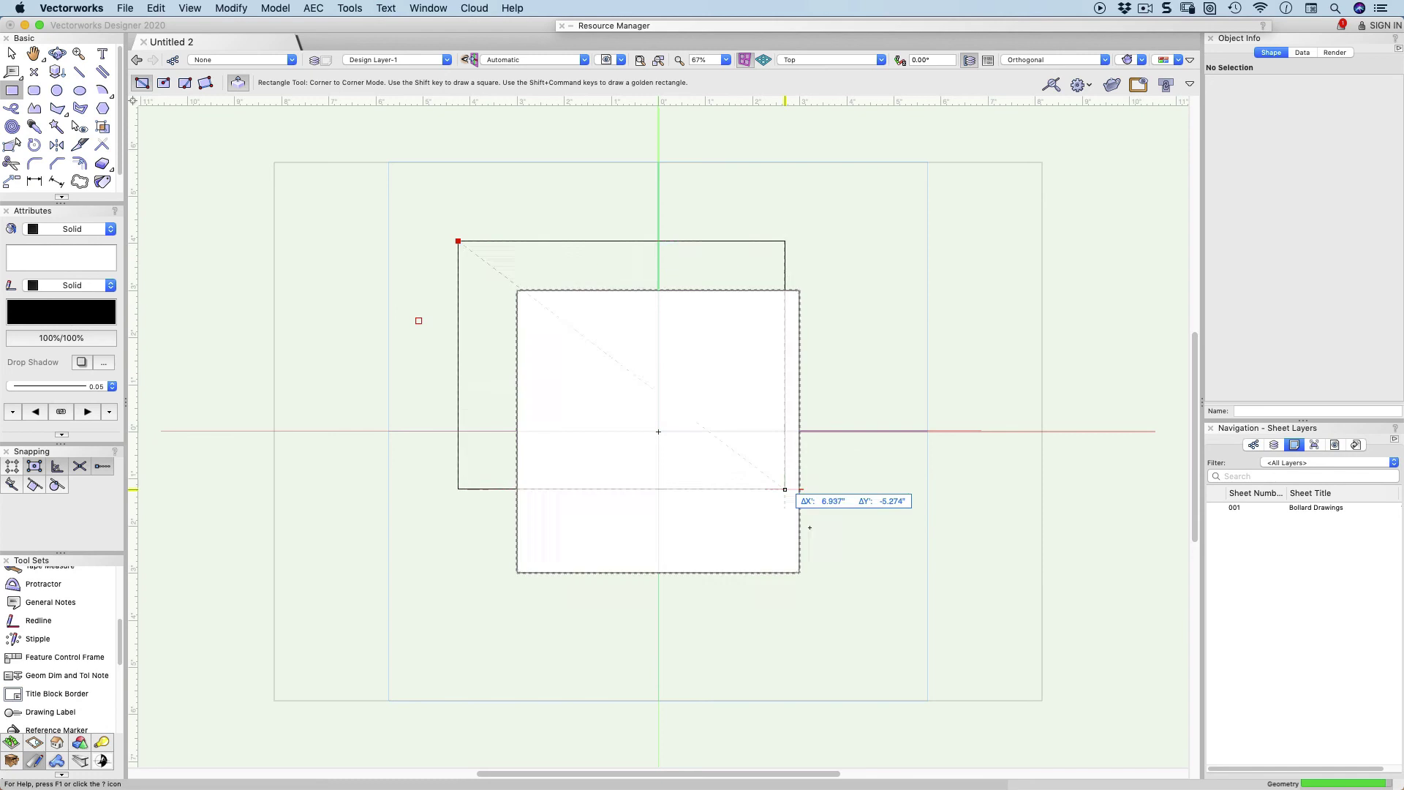
left_click(869, 624)
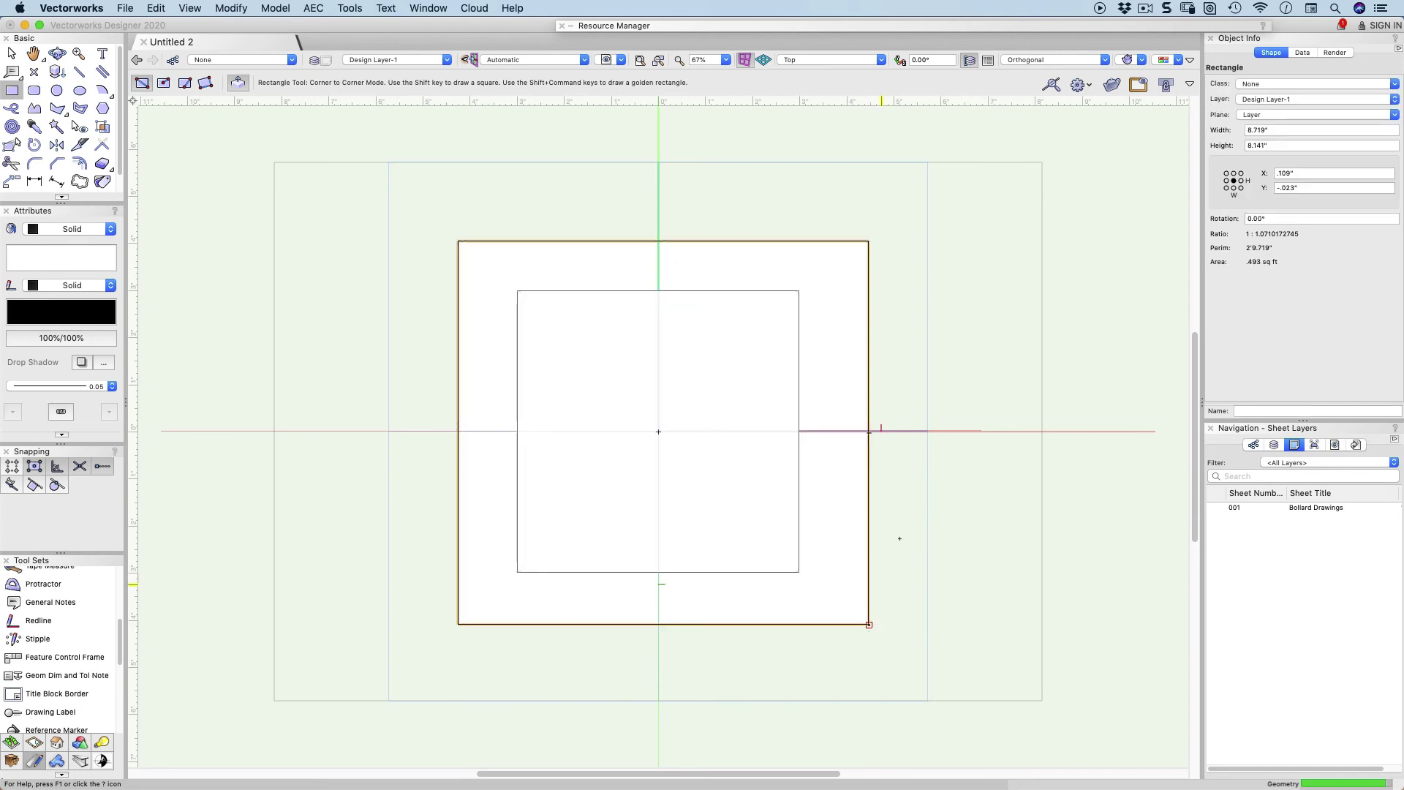
left_click(1241, 115)
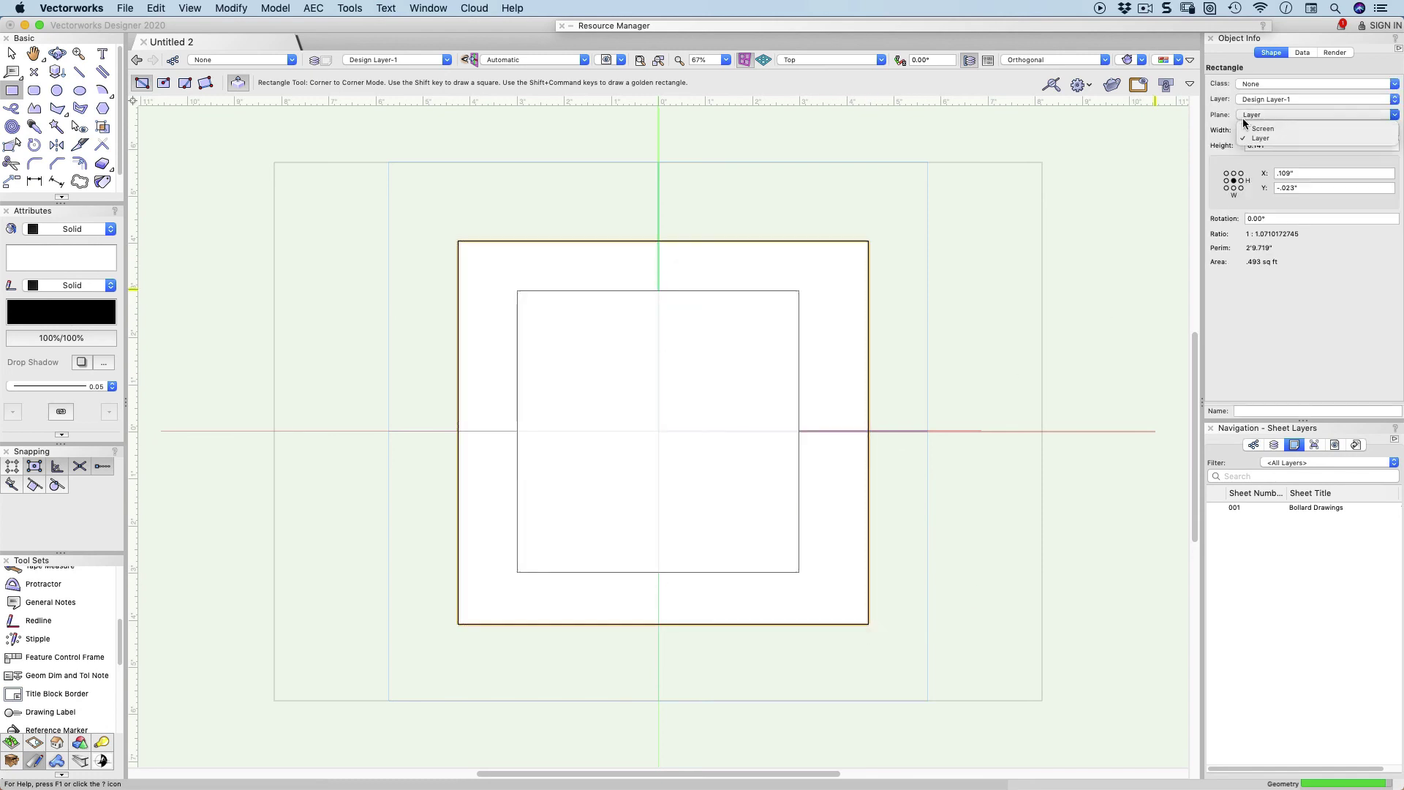
left_click(1246, 129)
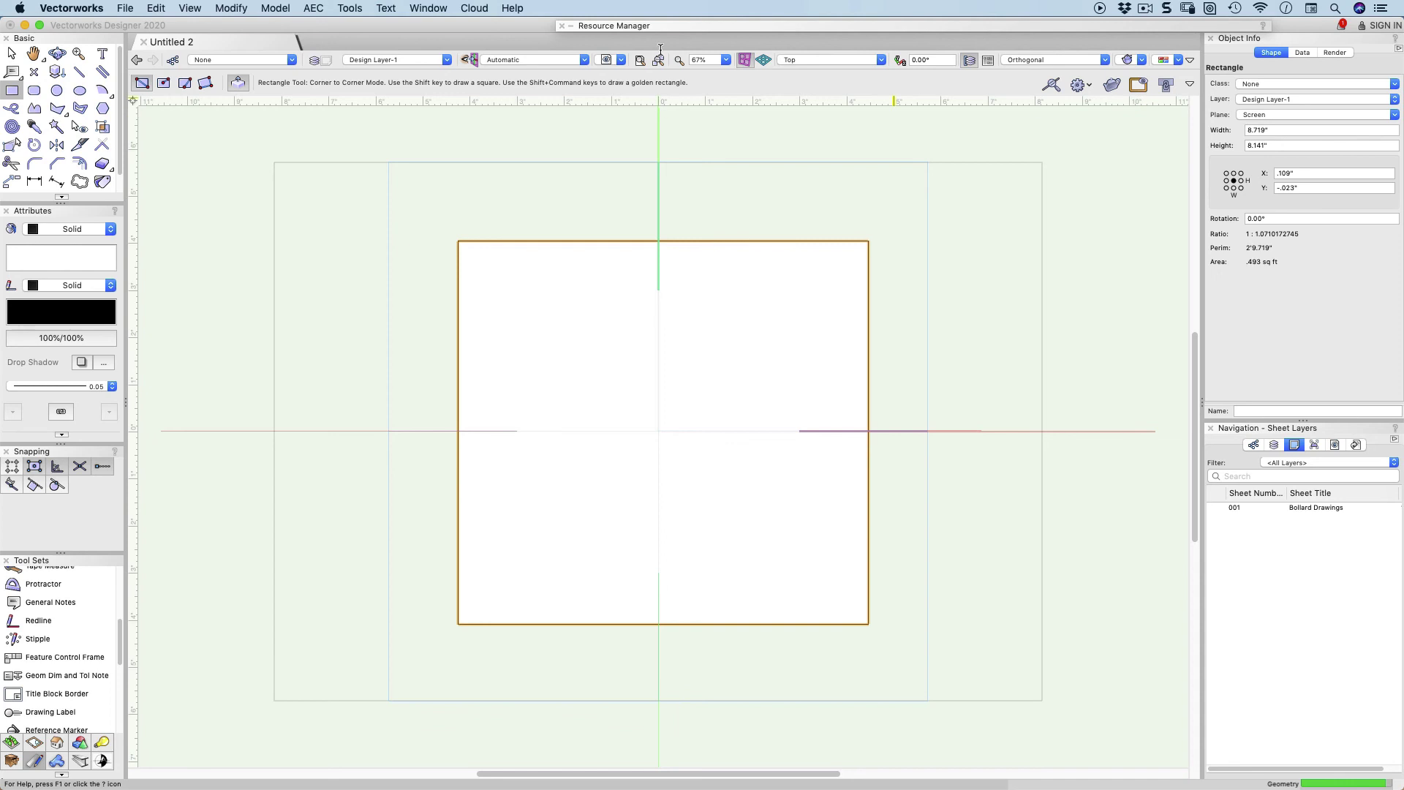
Start a viewport from the rectangle on sheet 001, with the custom name "Bollard Plan vp" and the drawing title "Plan".
left_click(191, 8)
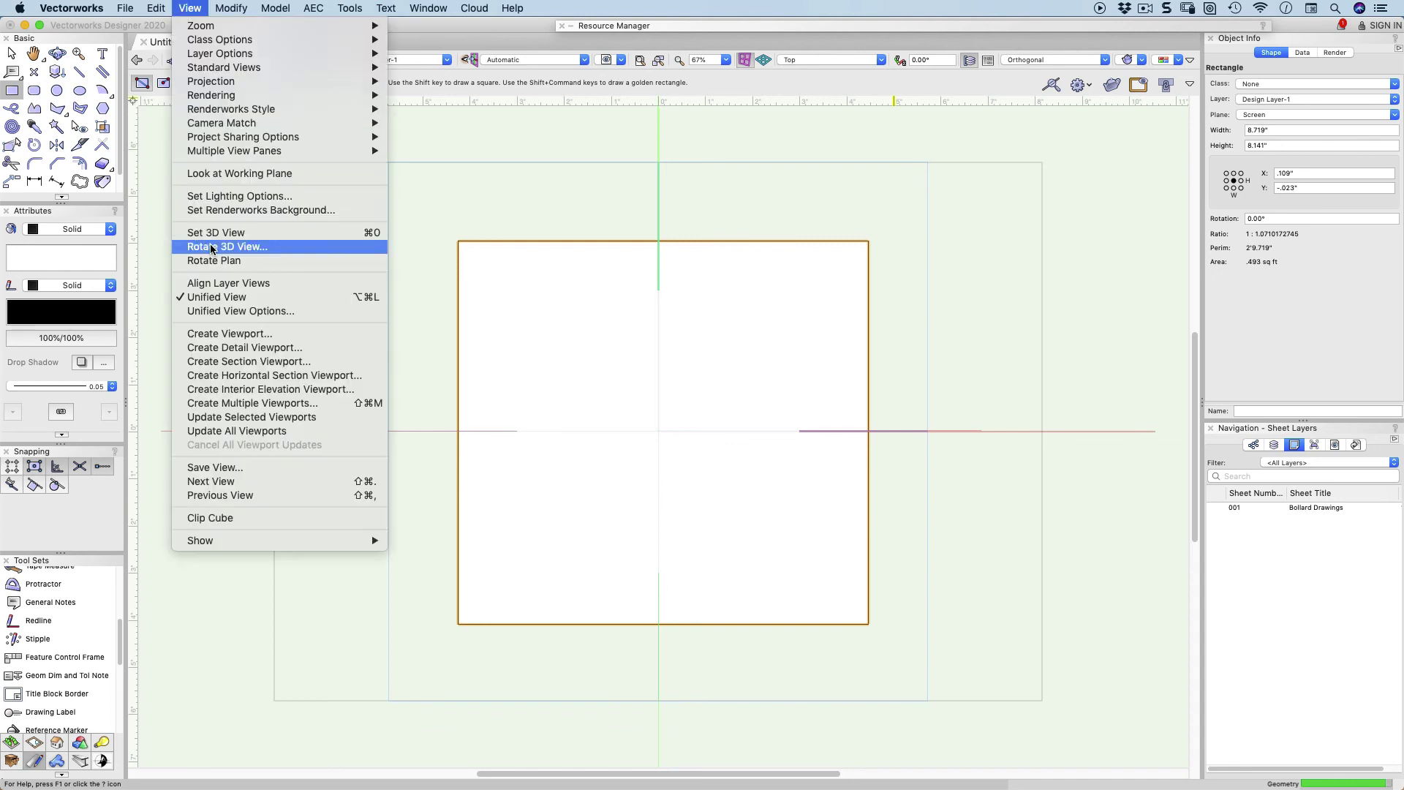
left_click(215, 334)
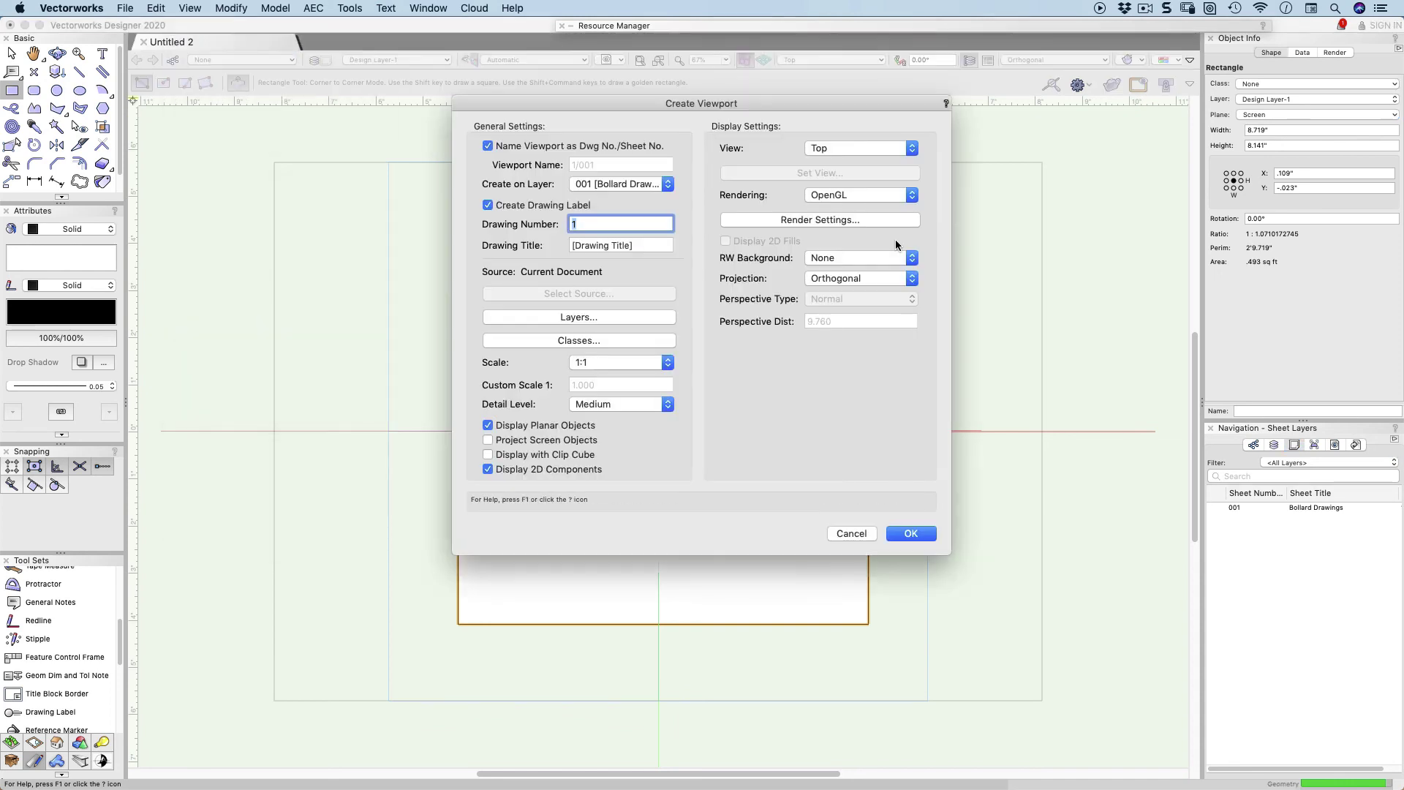
left_click(517, 145)
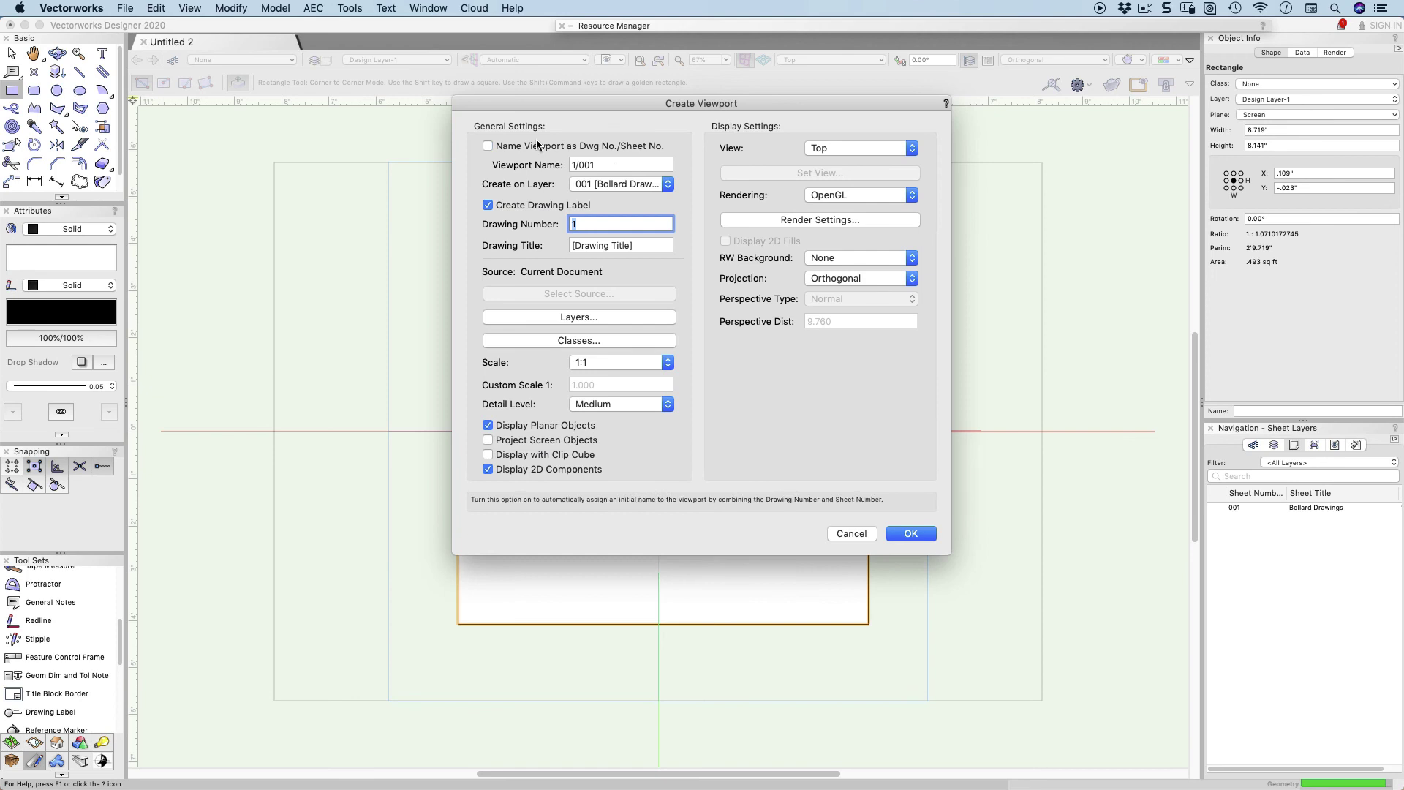
left_click(618, 166)
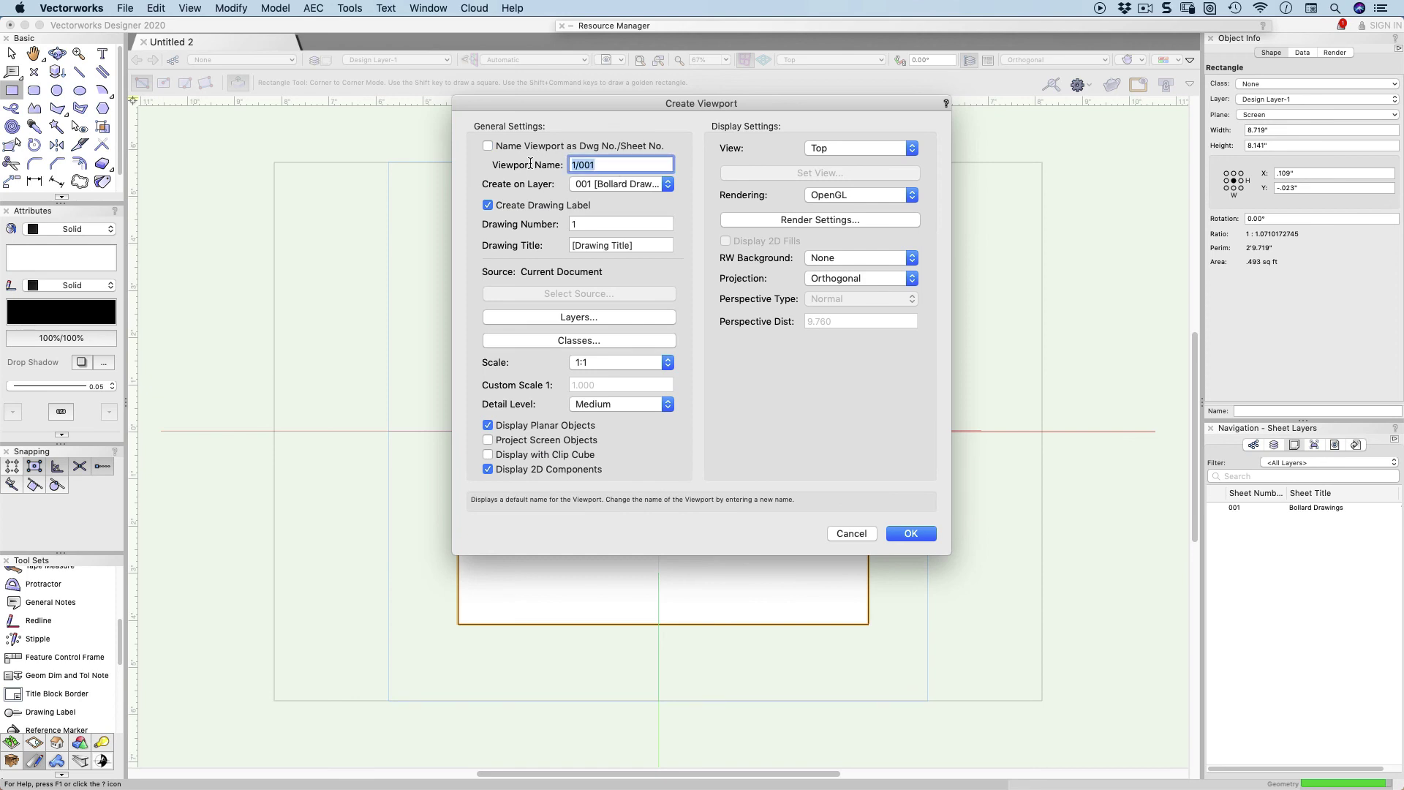
type("Bollard Plan vp")
key("Tab")
key("Tab")
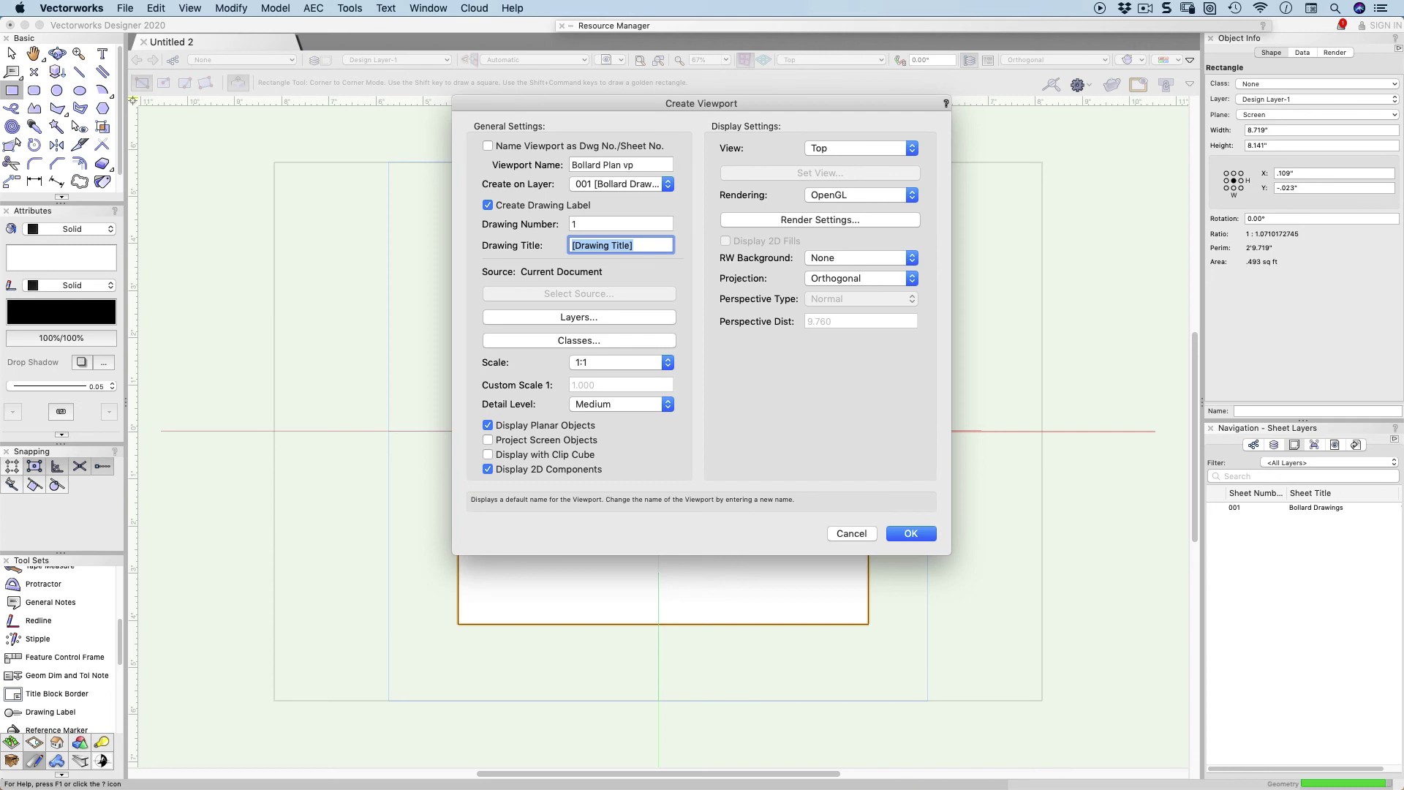
type("Plan")
Set the plan viewport to Dashed Hidden line rendering at 1:5 scale and create it.
left_click(823, 195)
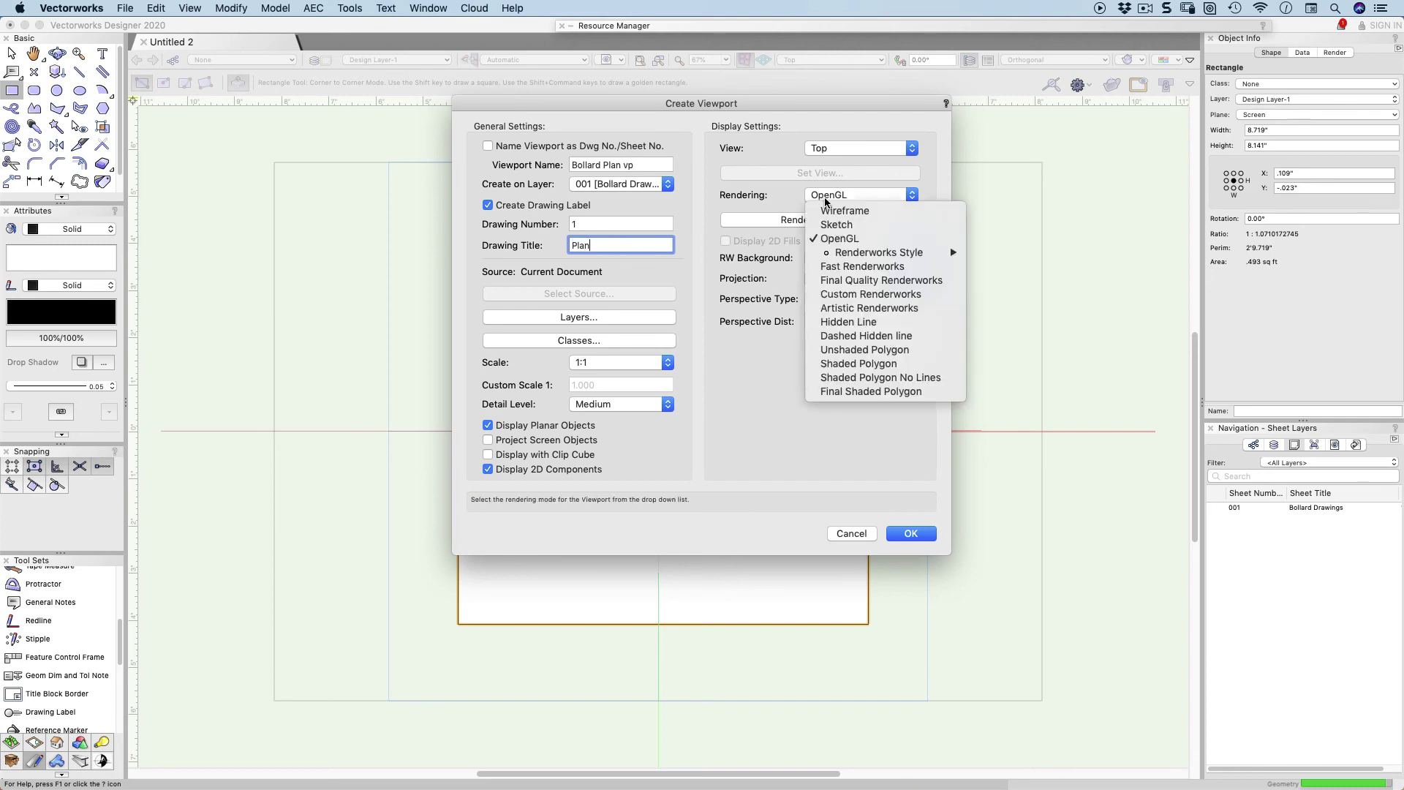
left_click(832, 334)
left_click(657, 363)
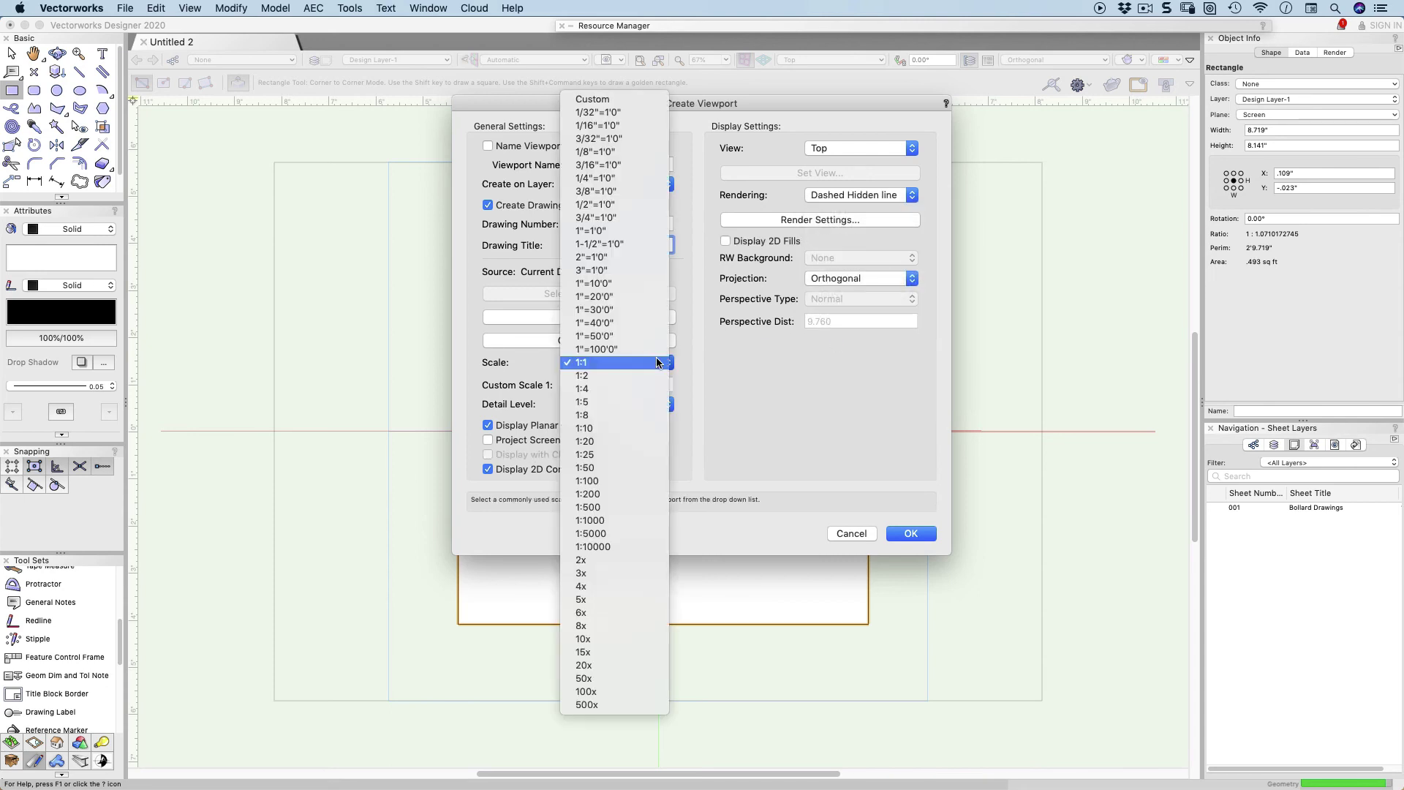
left_click(649, 402)
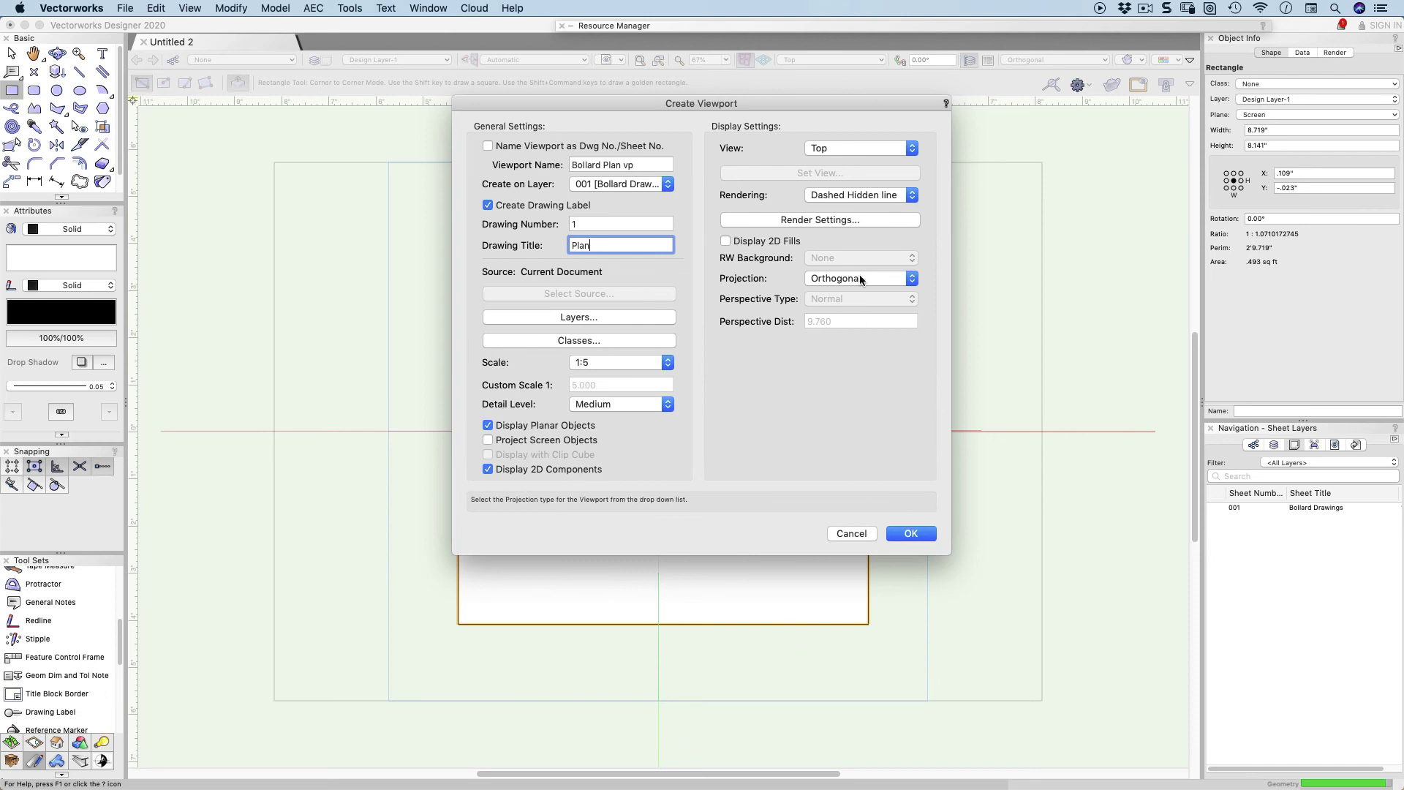
left_click(907, 534)
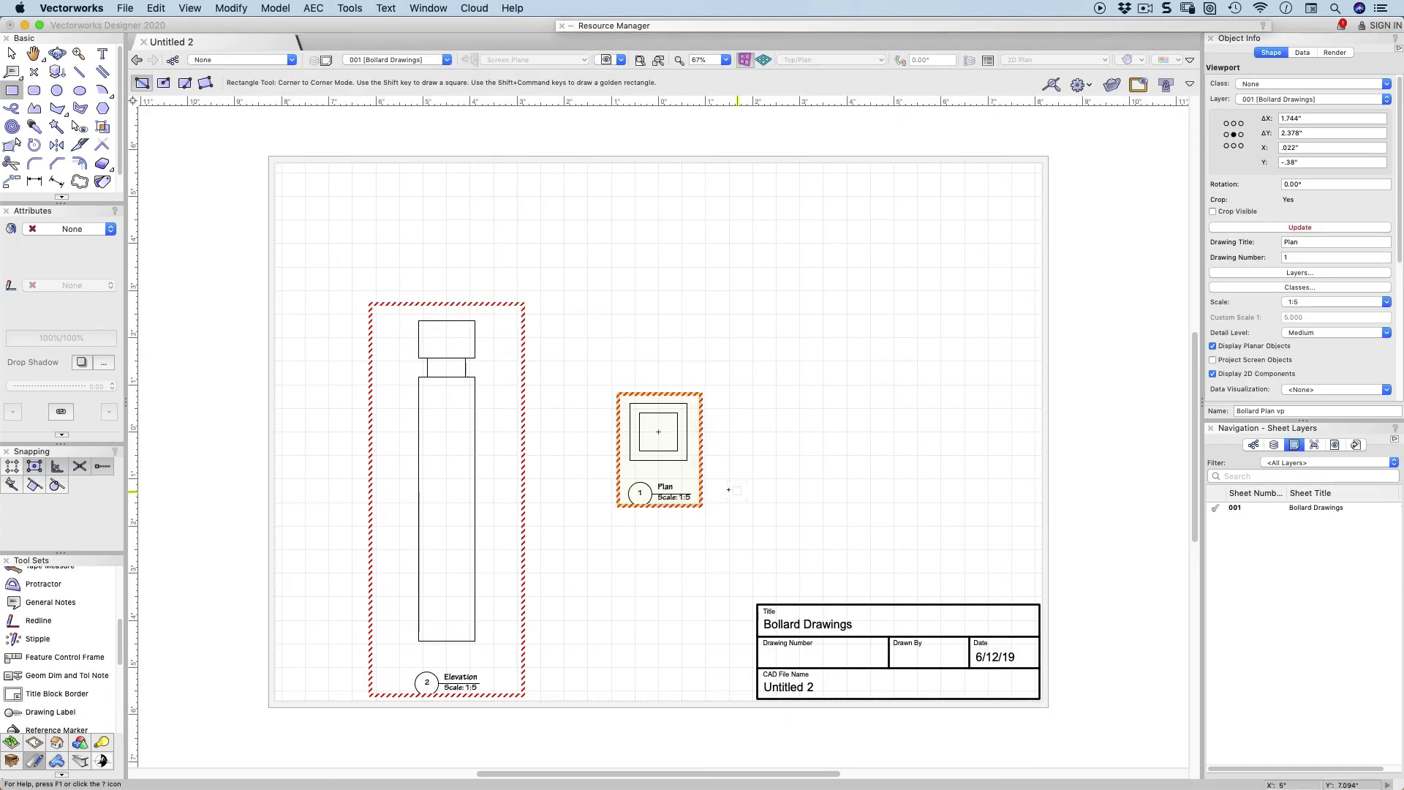
Move the Plan viewport directly above the elevation, aligned with the bollard, to about X -4.48", Y 4.12".
left_click(632, 462)
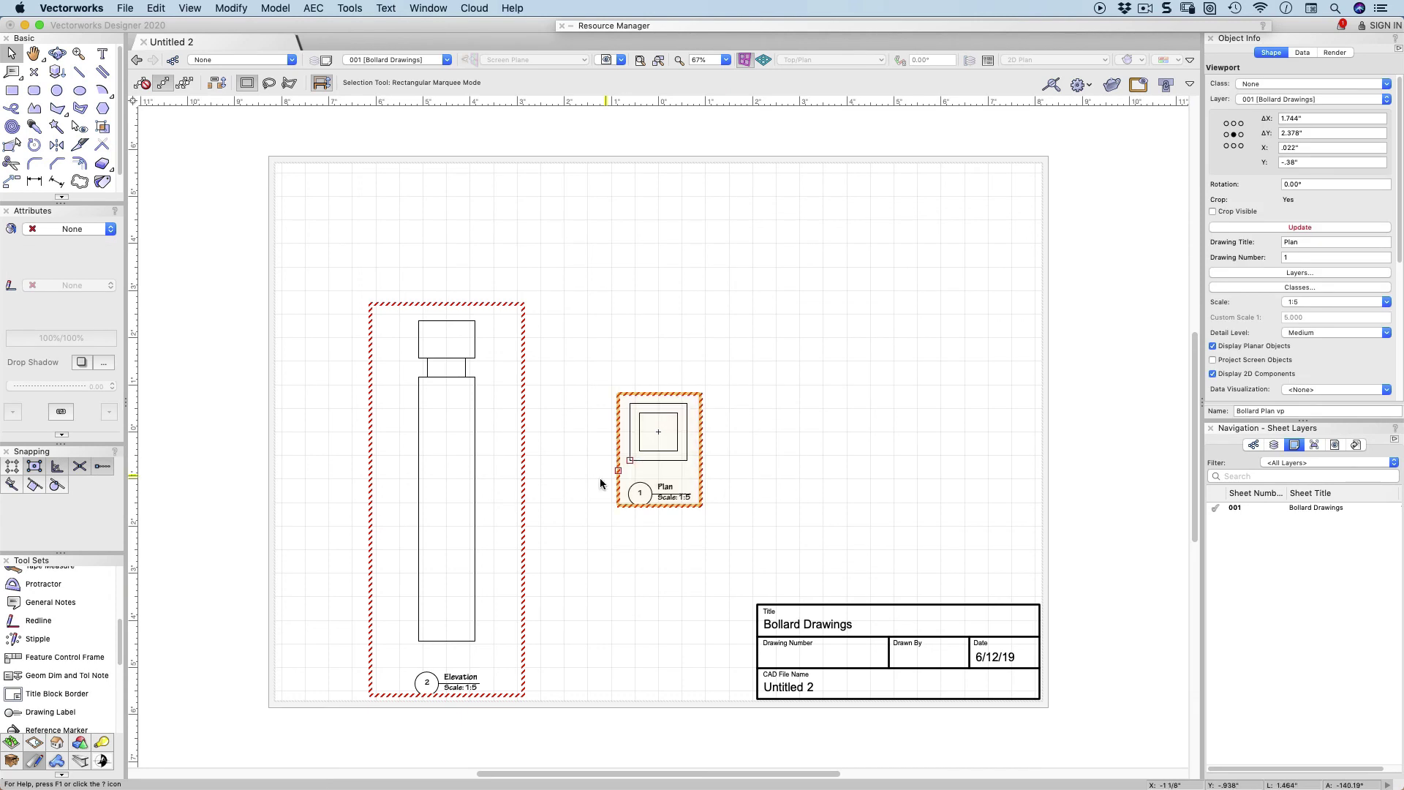
left_click(600, 477)
left_click_drag(627, 461, 415, 252)
left_click(546, 259)
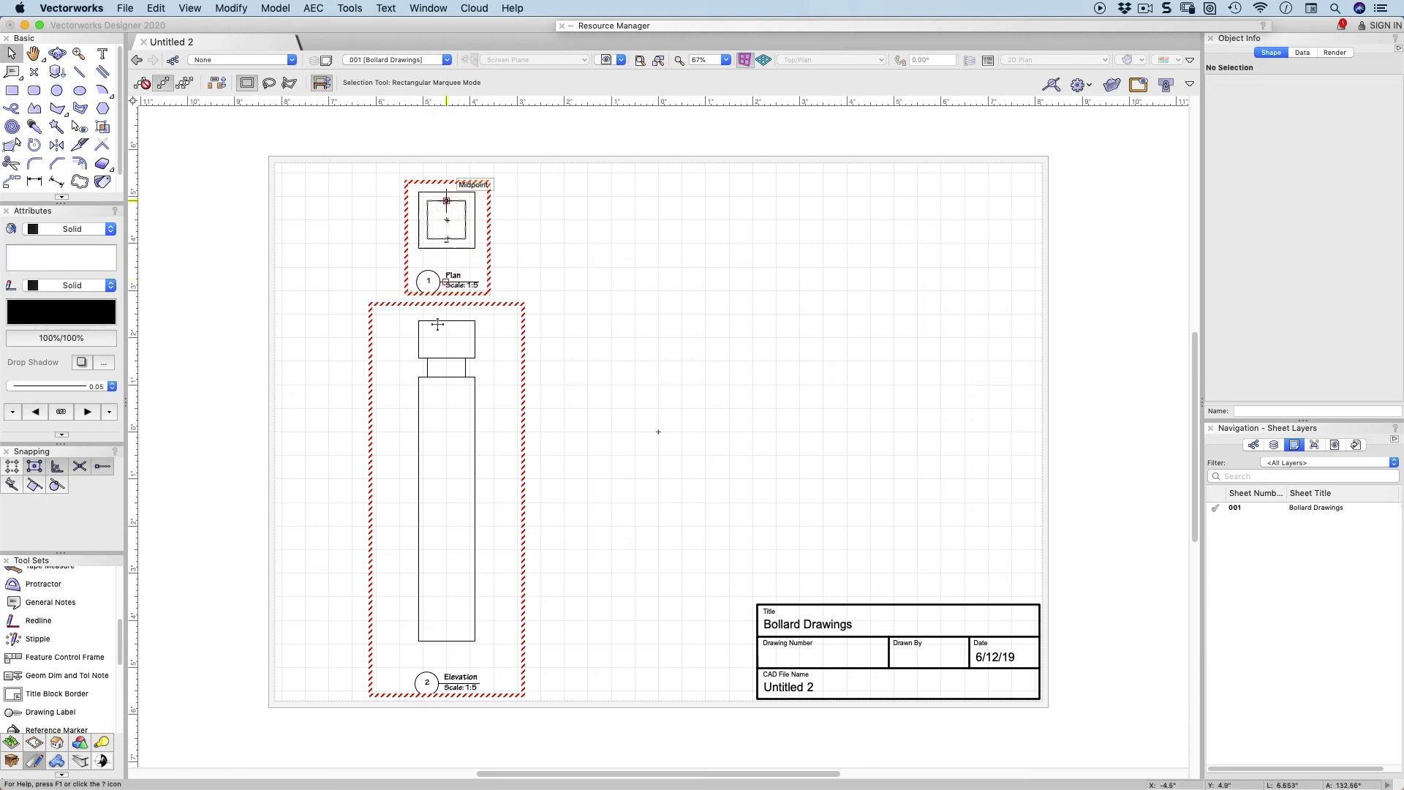
Update the Plan and Elevation viewports together so their dashed hidden line rendering is refreshed.
scroll(445, 229, "up", 5)
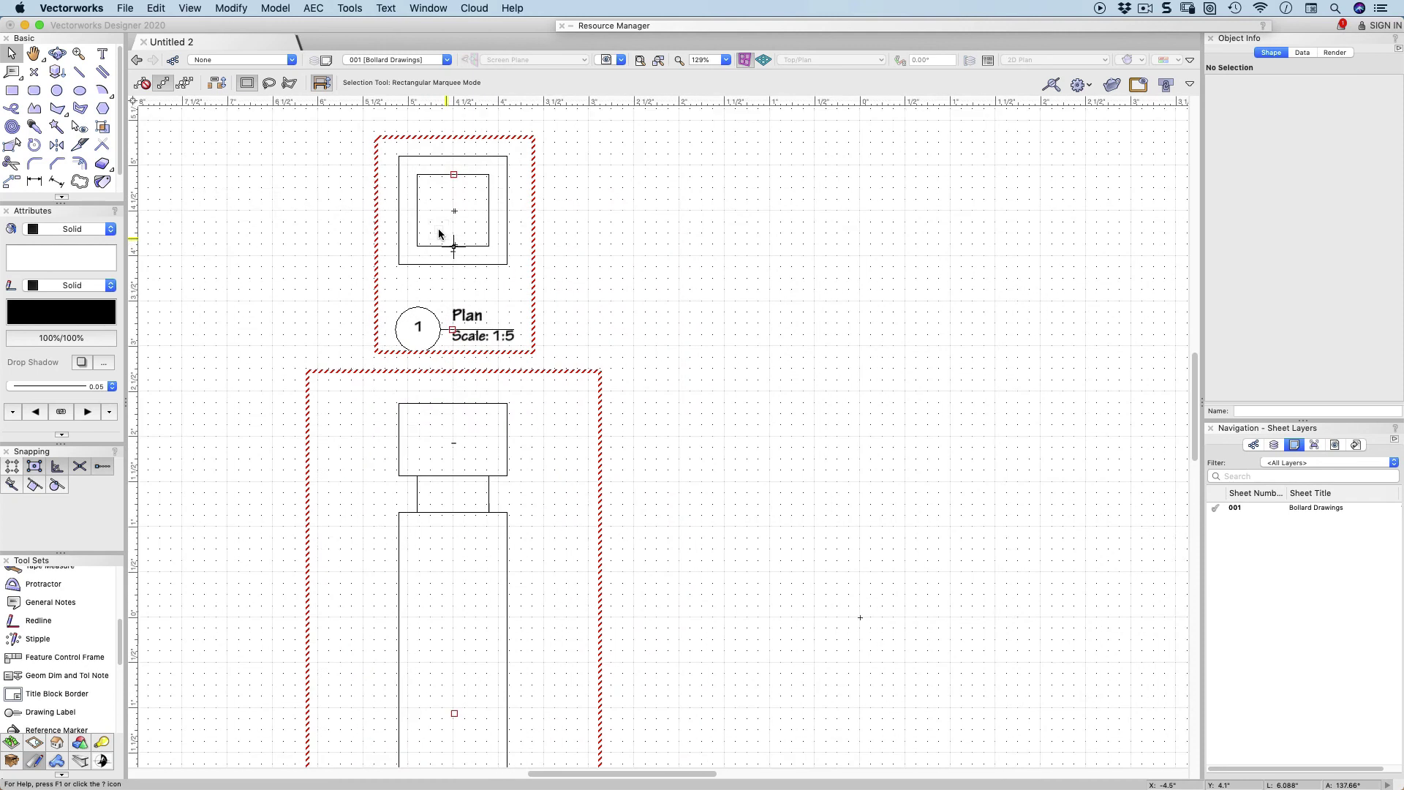
left_click(540, 321)
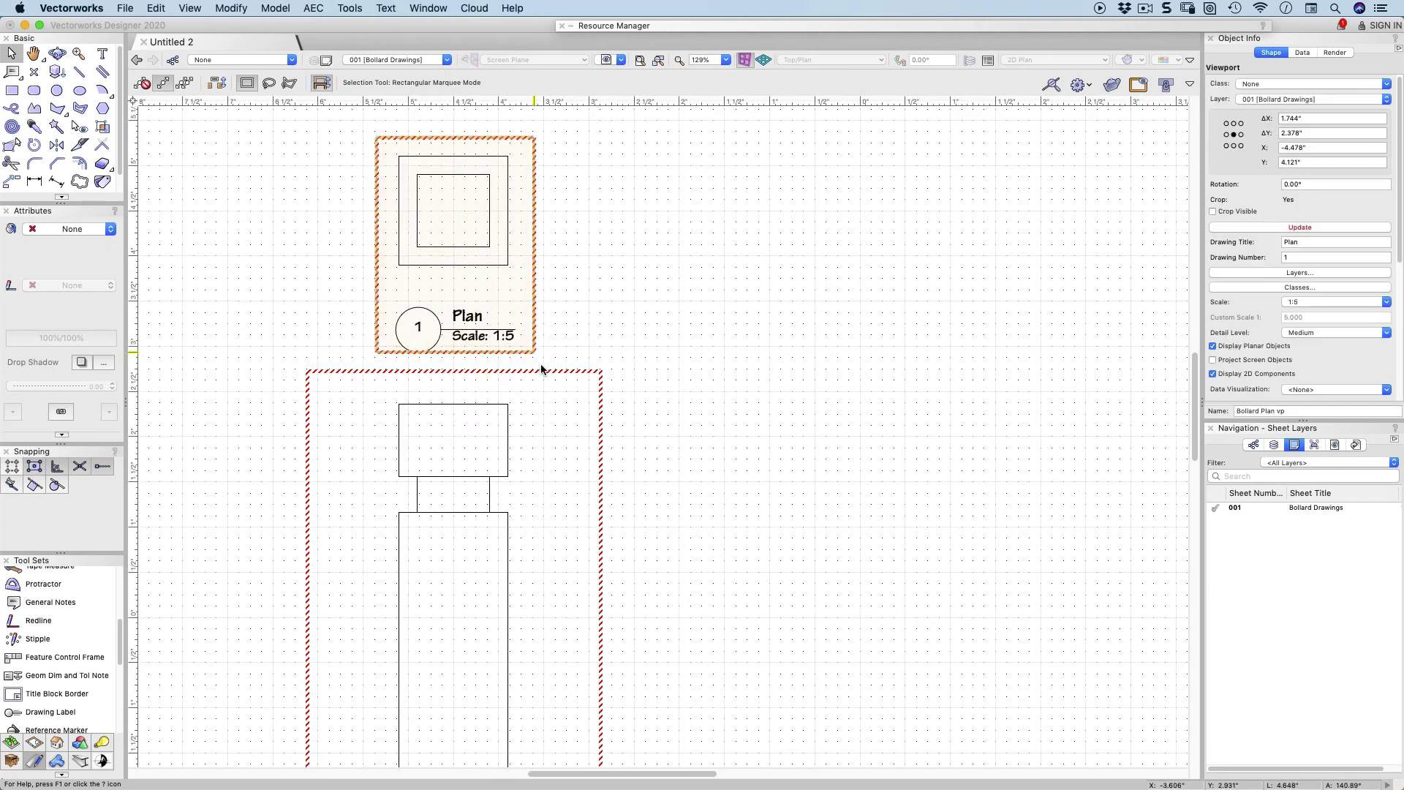
left_click(541, 374, "shift")
left_click(1239, 227)
left_click(950, 298)
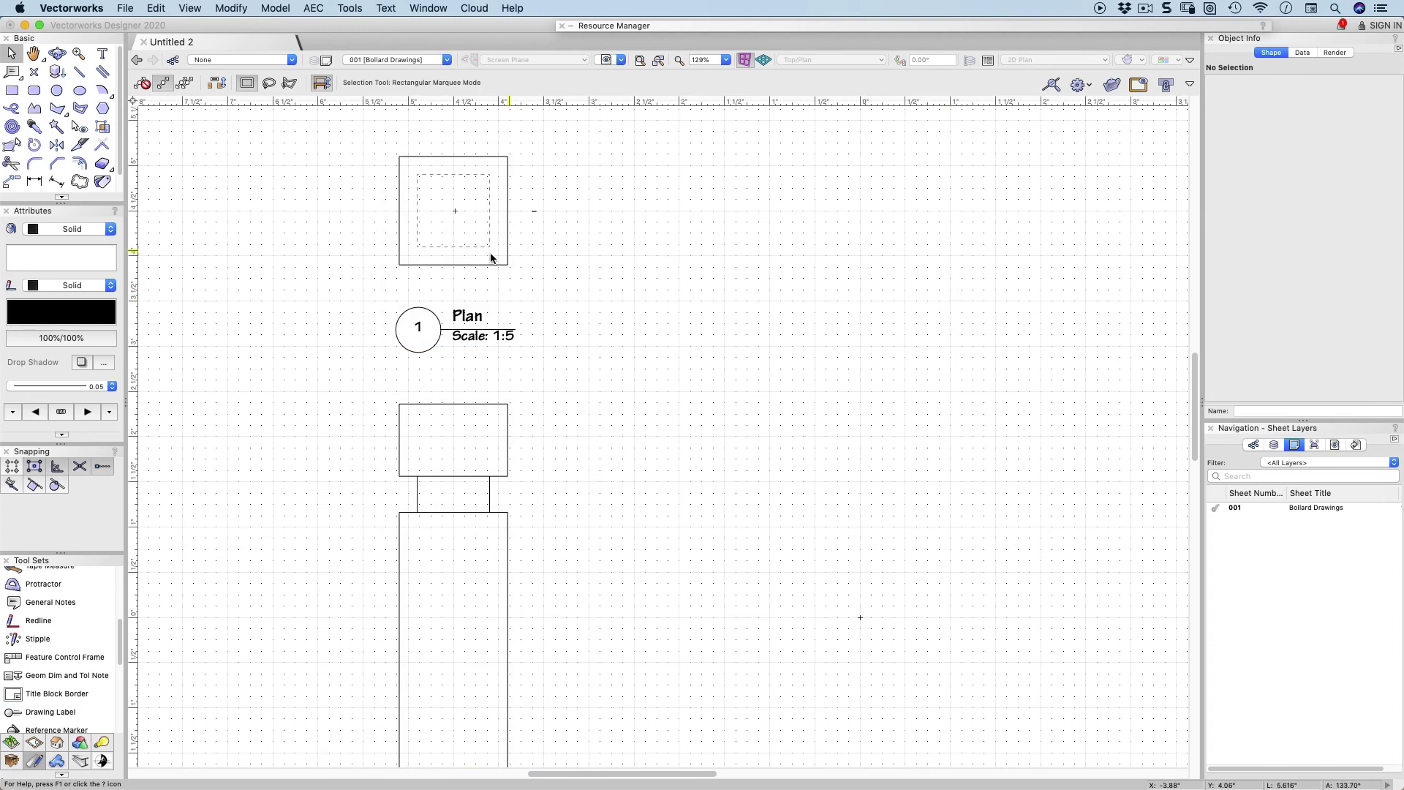
scroll(628, 249, "down", 4)
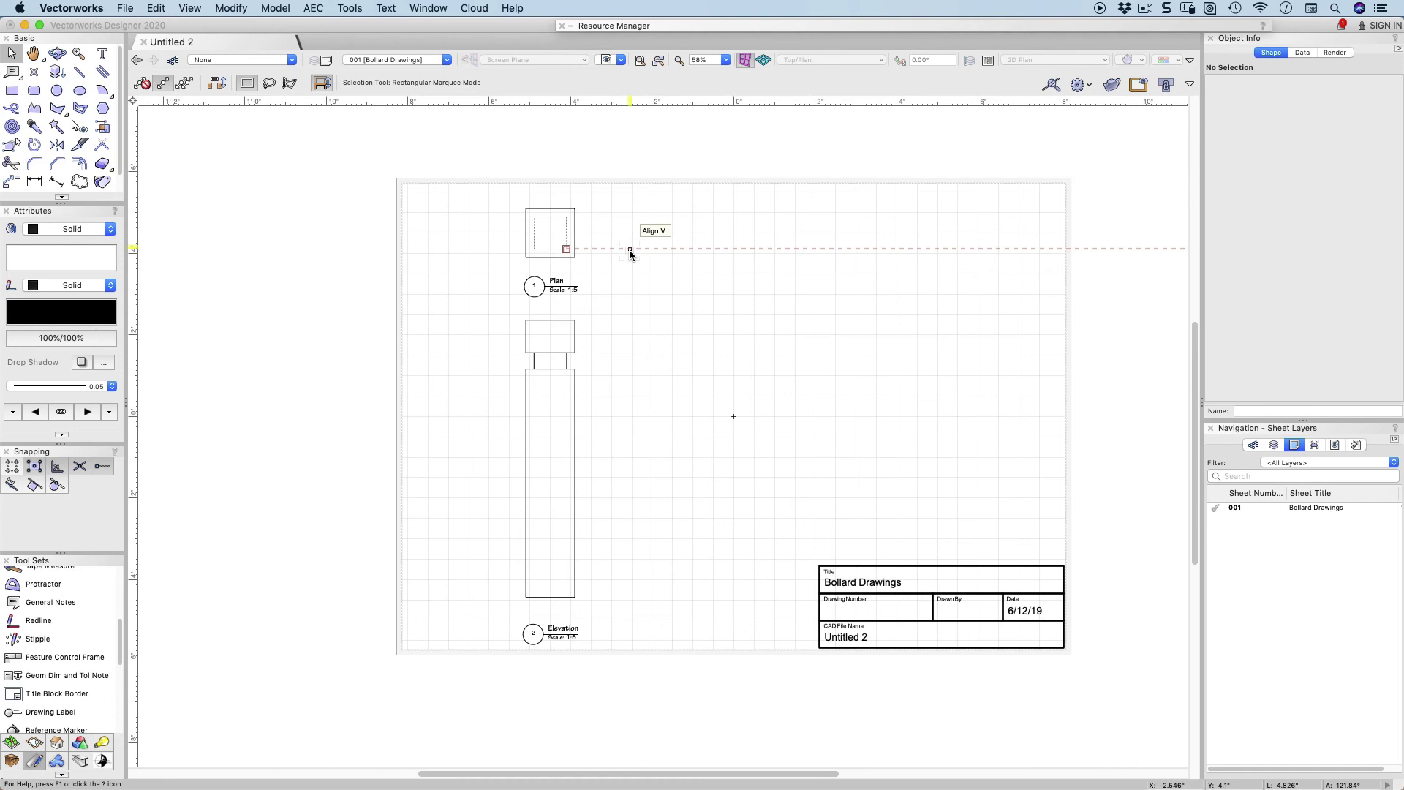
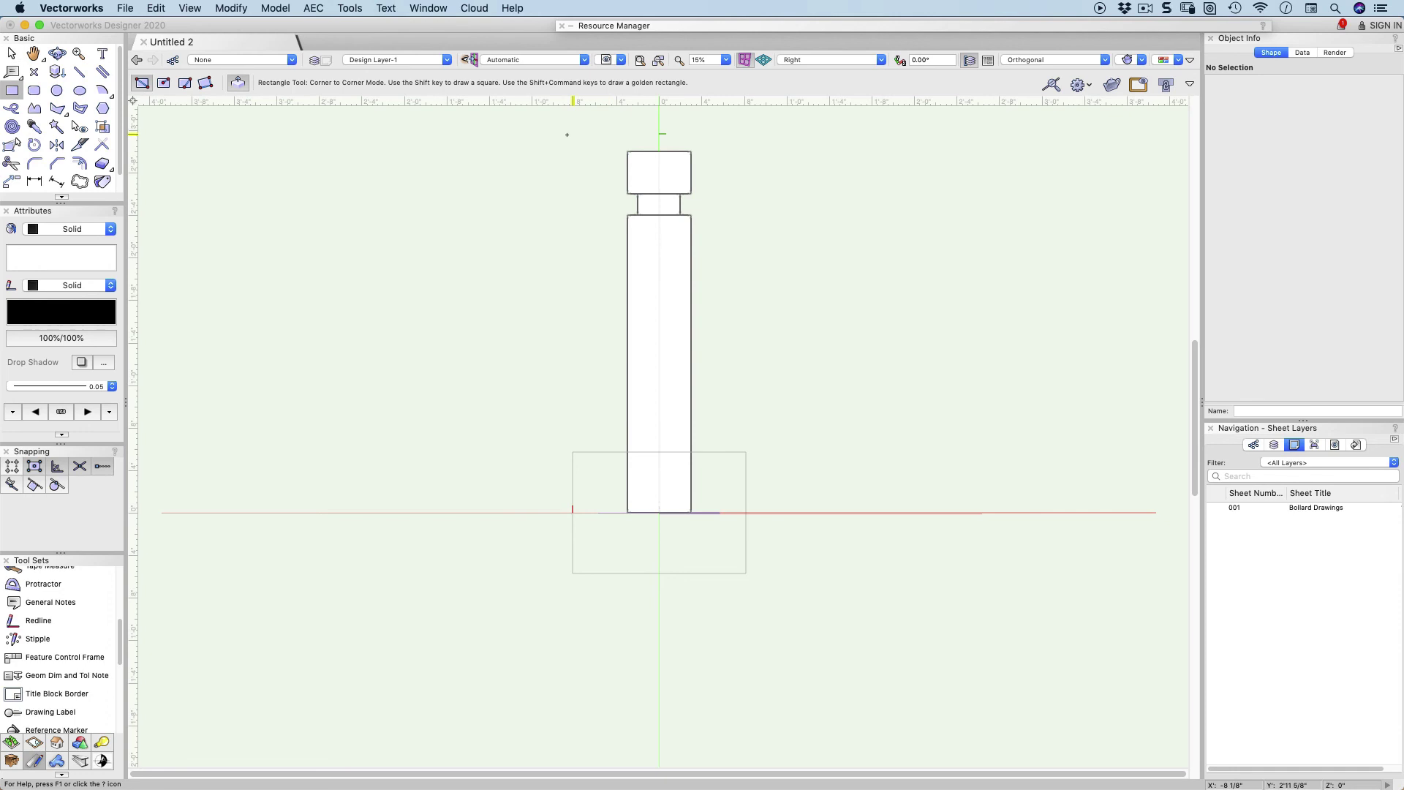
Draw a rectangle about 1'4.5" by 3'2" around the bollard in Right view and place it on the Screen plane.
left_click(571, 131)
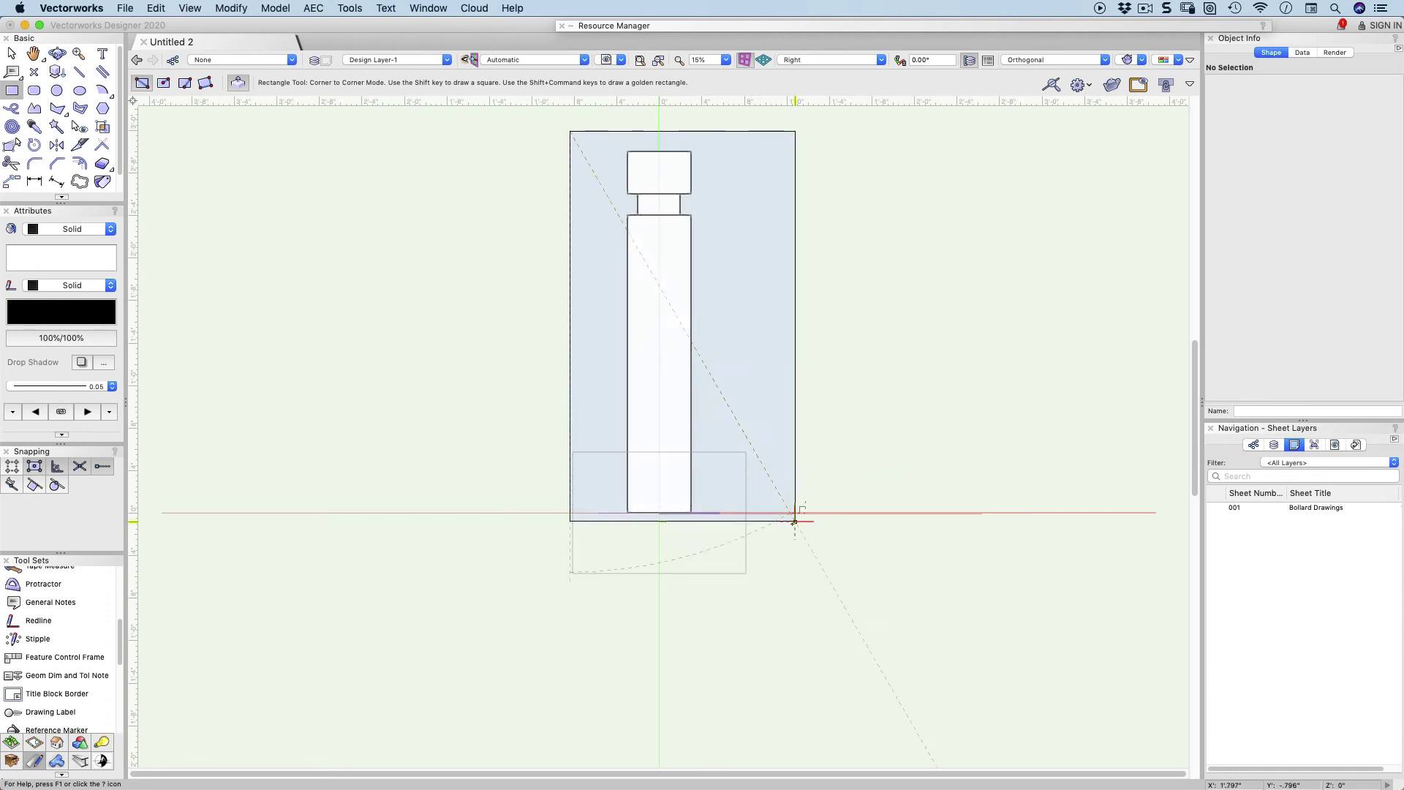
left_click(745, 536)
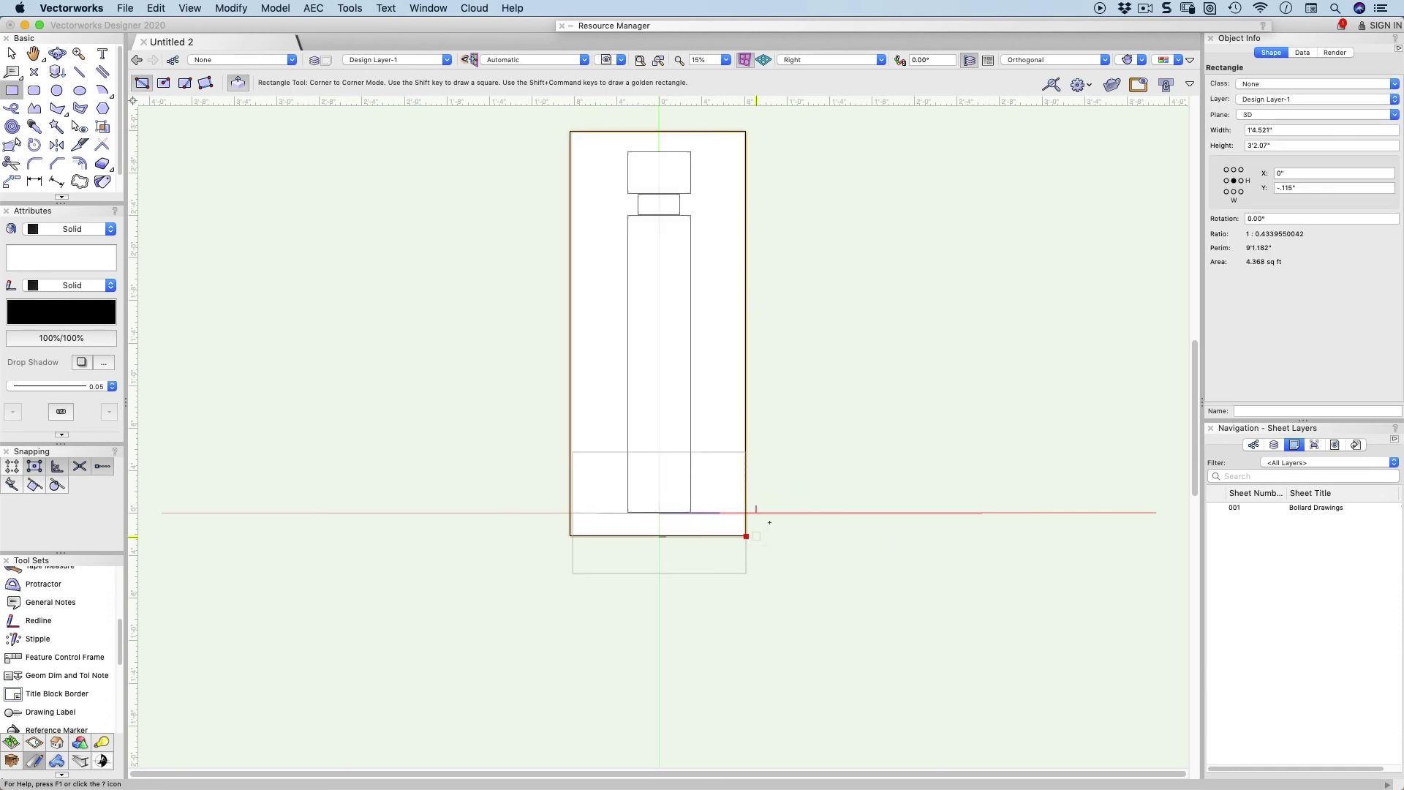
left_click(1279, 114)
left_click(1270, 128)
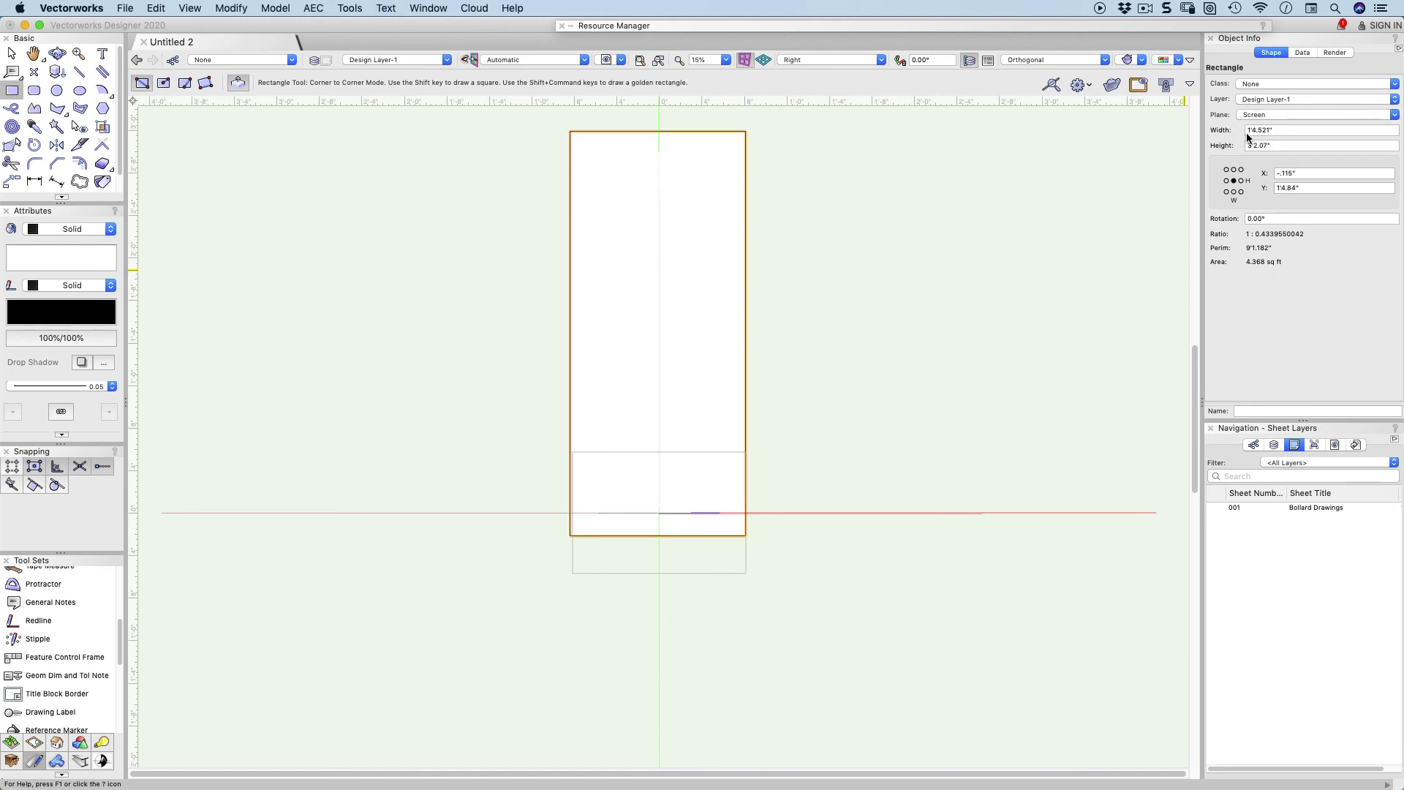
Start a viewport from the Right view rectangle, named "Right View vp" with the drawing title "Side Elevation".
left_click(189, 9)
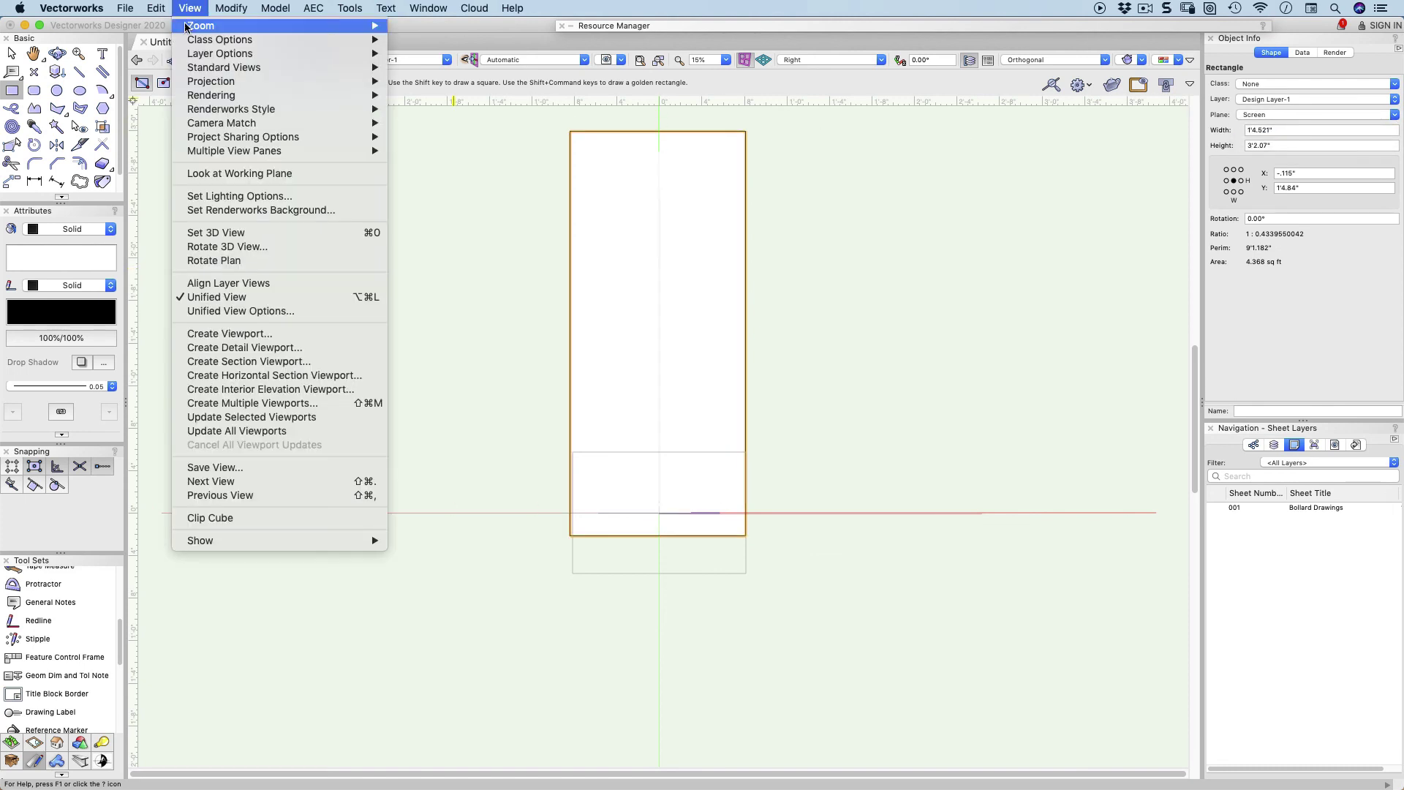
left_click(214, 334)
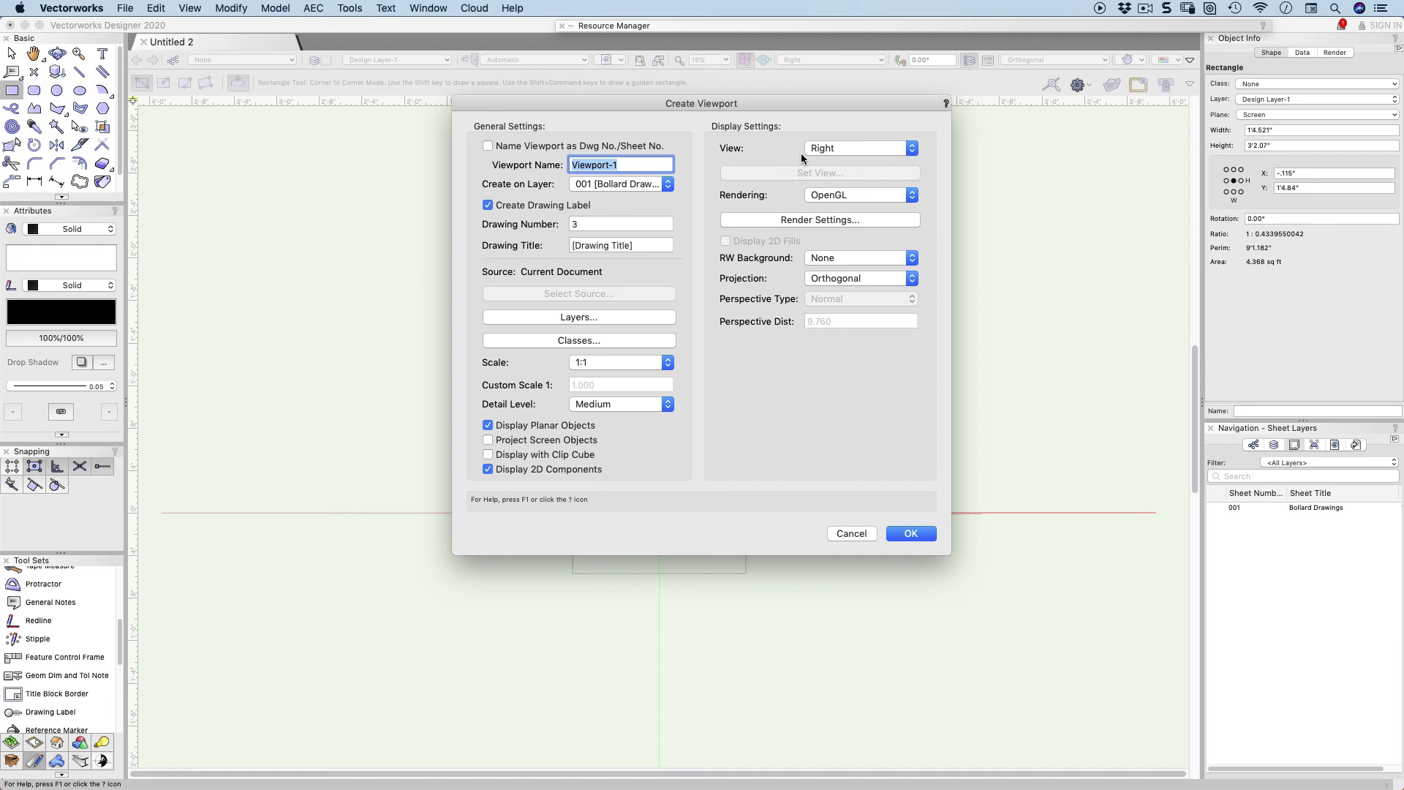
type("Right")
key("Tab")
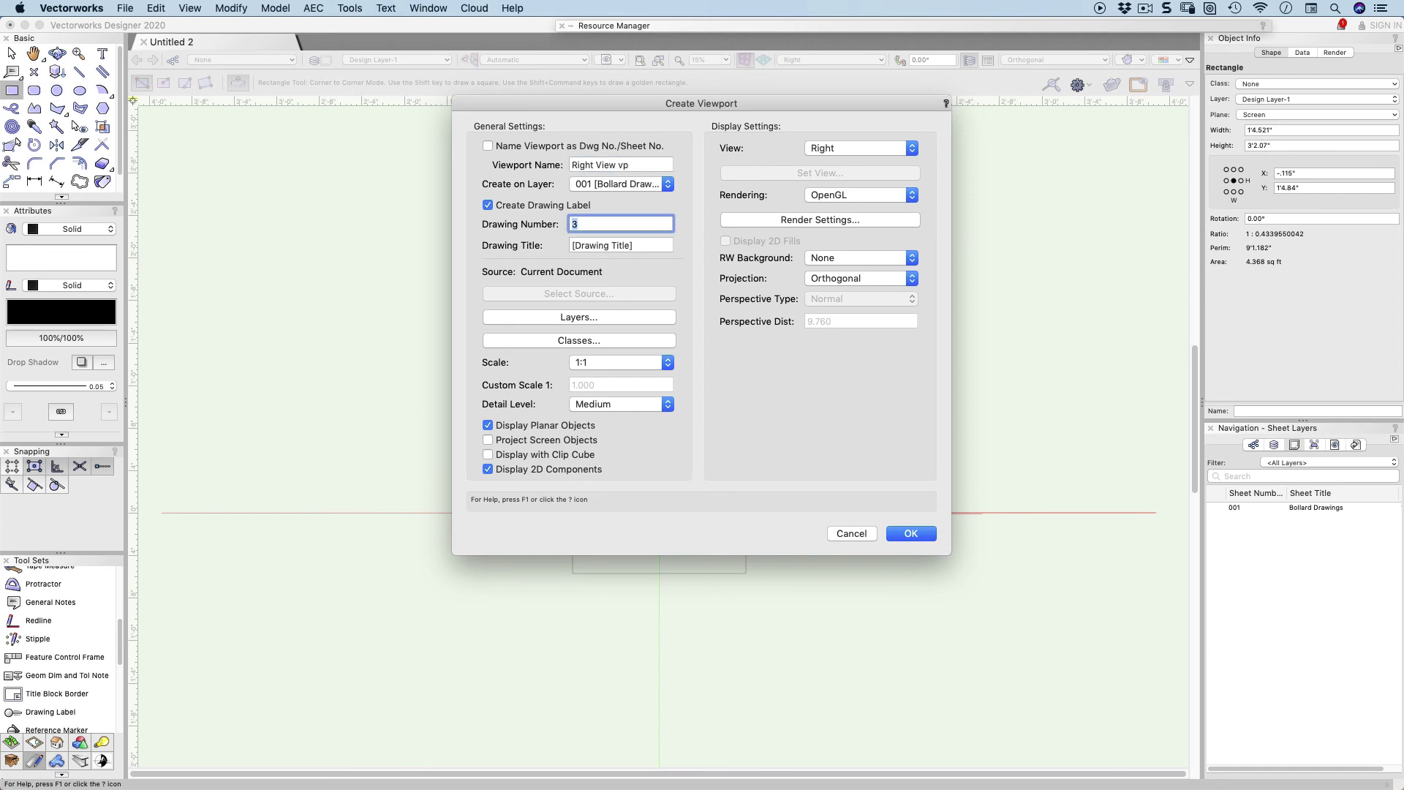
key("Tab")
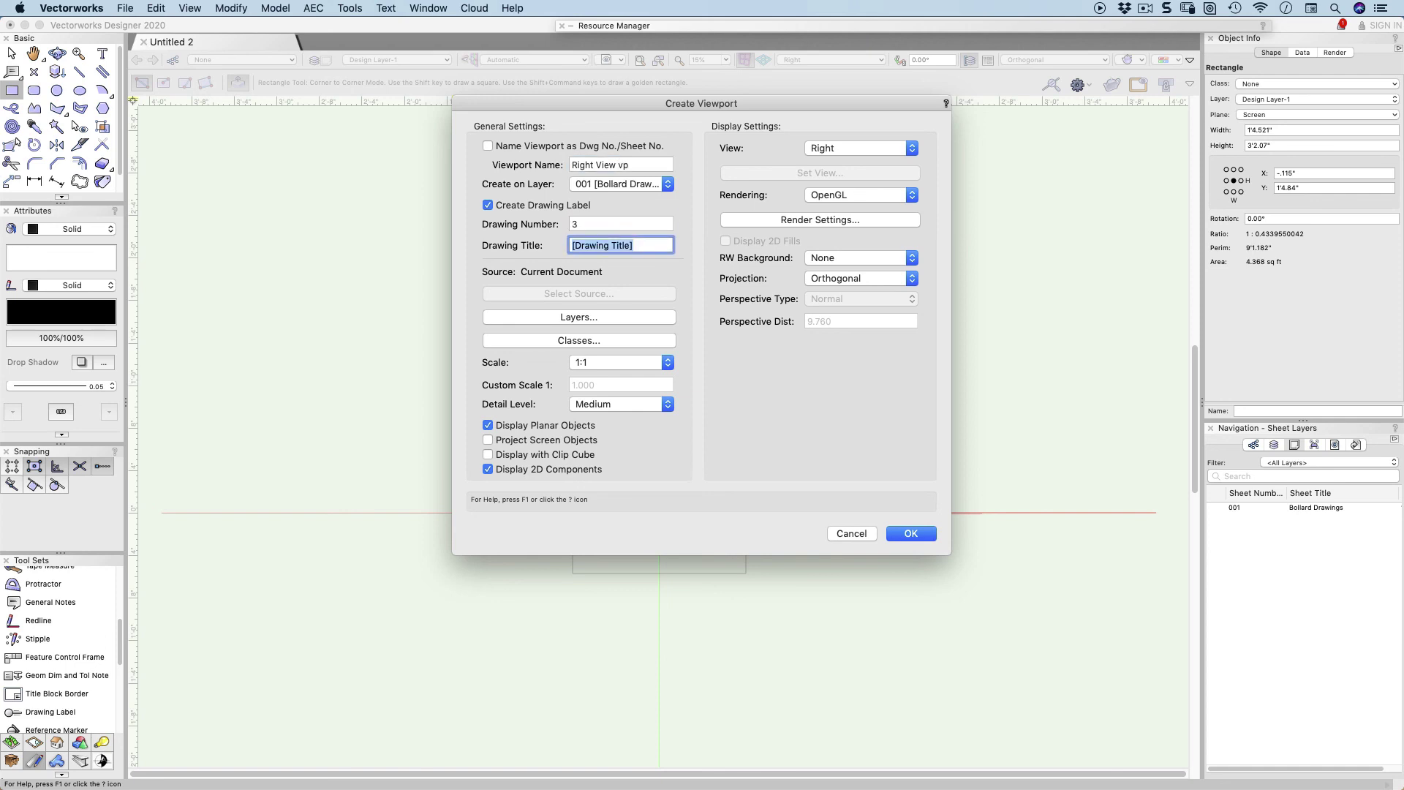
type("Side Elevation")
Set the side elevation viewport to 1:5 scale with Dashed Hidden line rendering and create it.
left_click(631, 361)
left_click(620, 402)
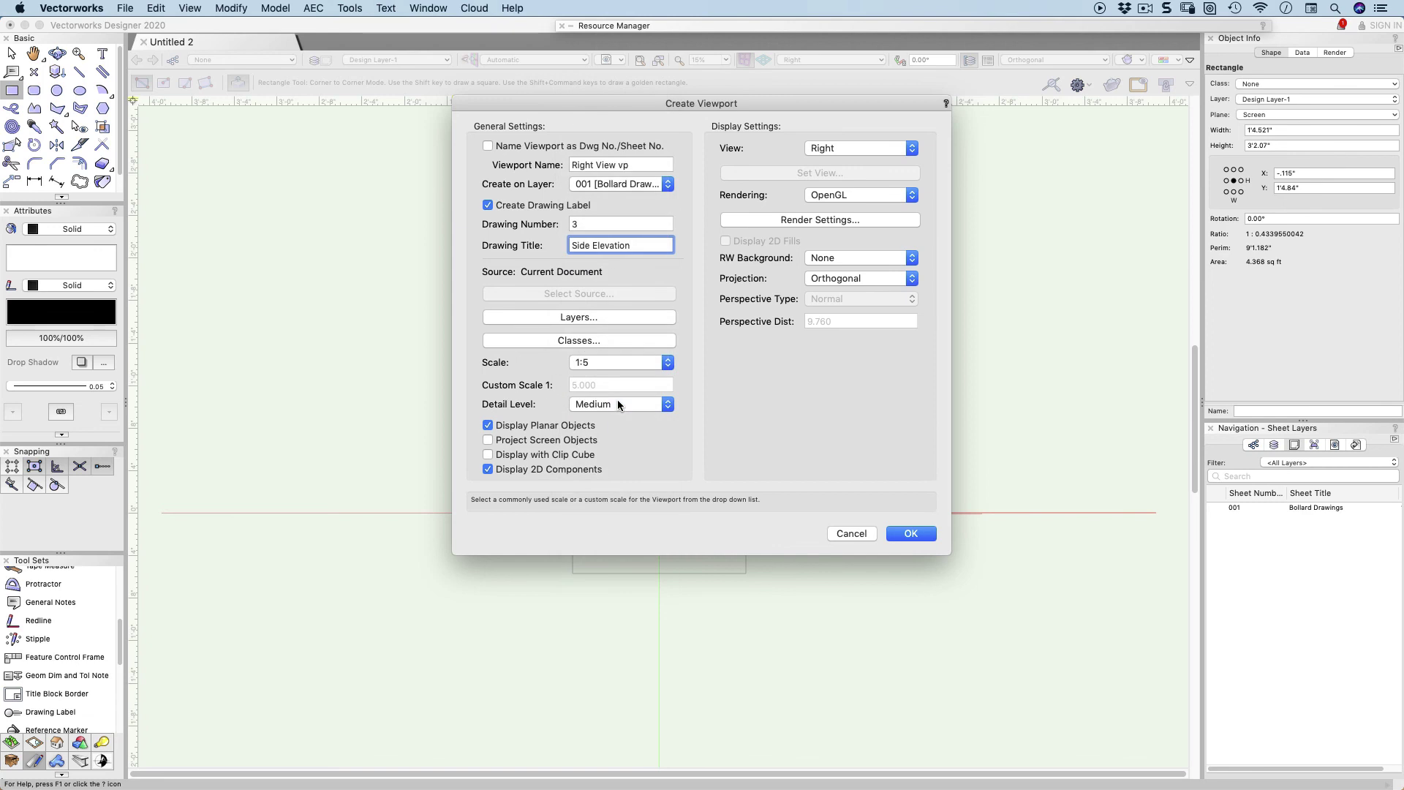
left_click(834, 193)
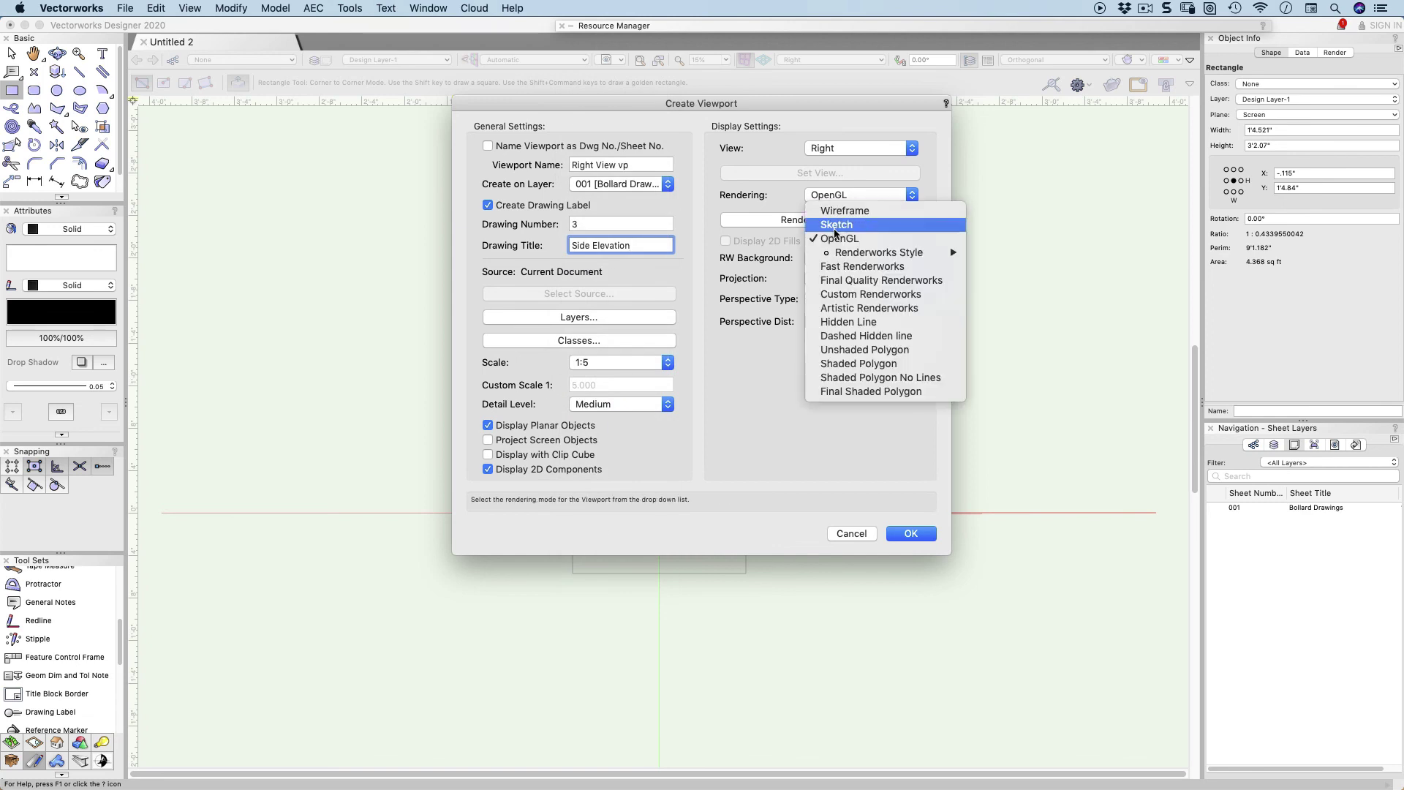
left_click(838, 336)
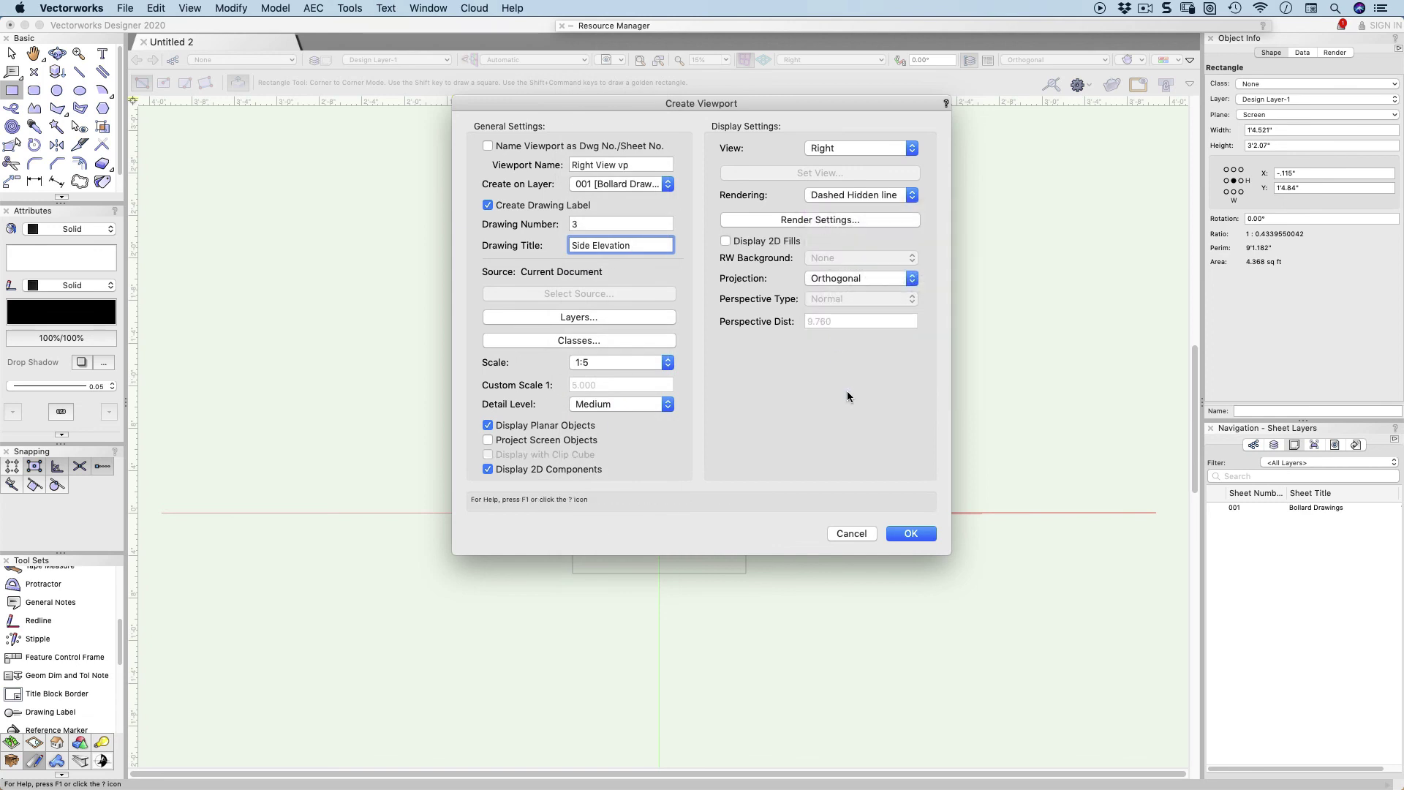
left_click(906, 533)
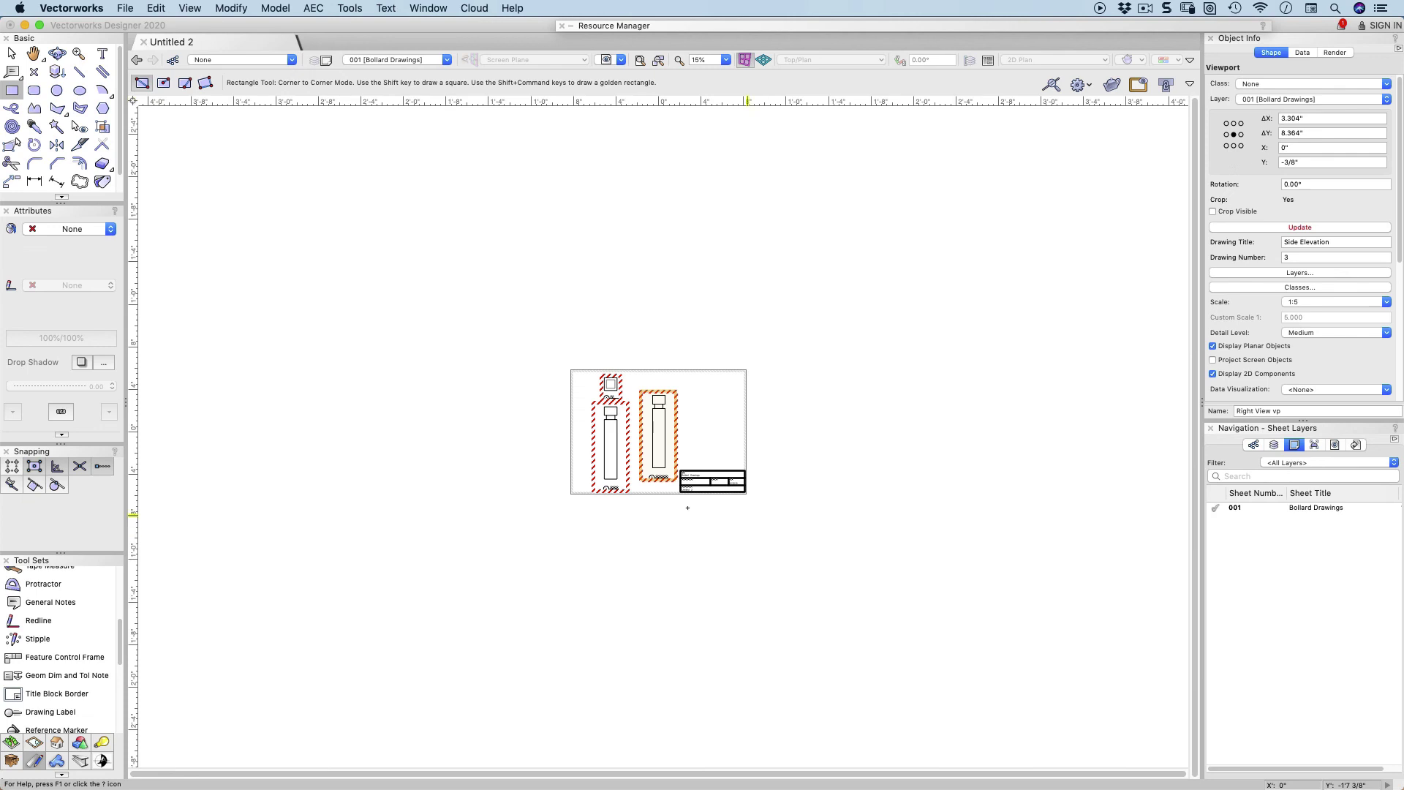
Move the Side Elevation viewport beside the Elevation, level with it, to about X -0.62", Y -1.45".
scroll(665, 506, "up", 5)
key("x")
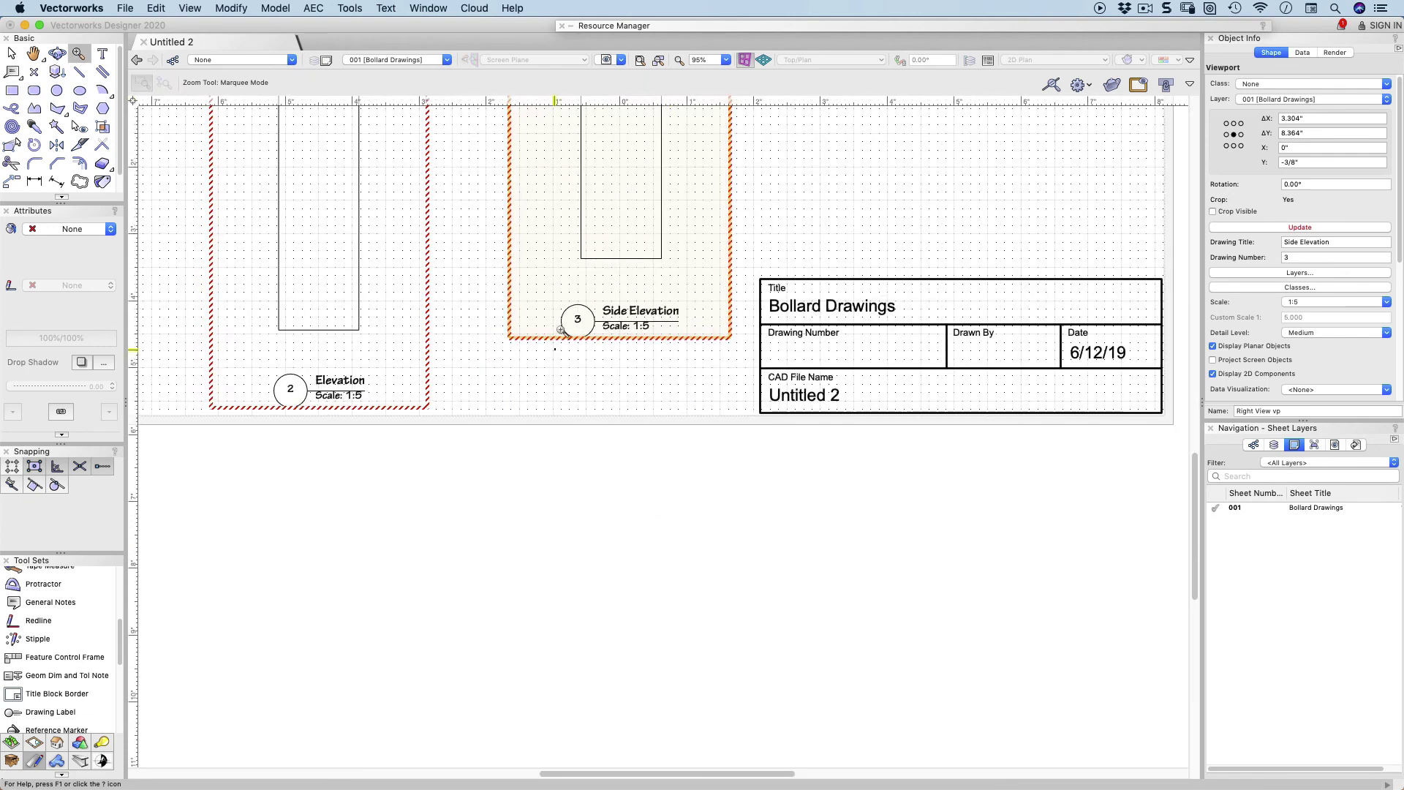
left_click_drag(557, 345, 610, 567)
scroll(539, 327, "down", 3)
key("h")
key("x")
scroll(495, 315, "up", 2)
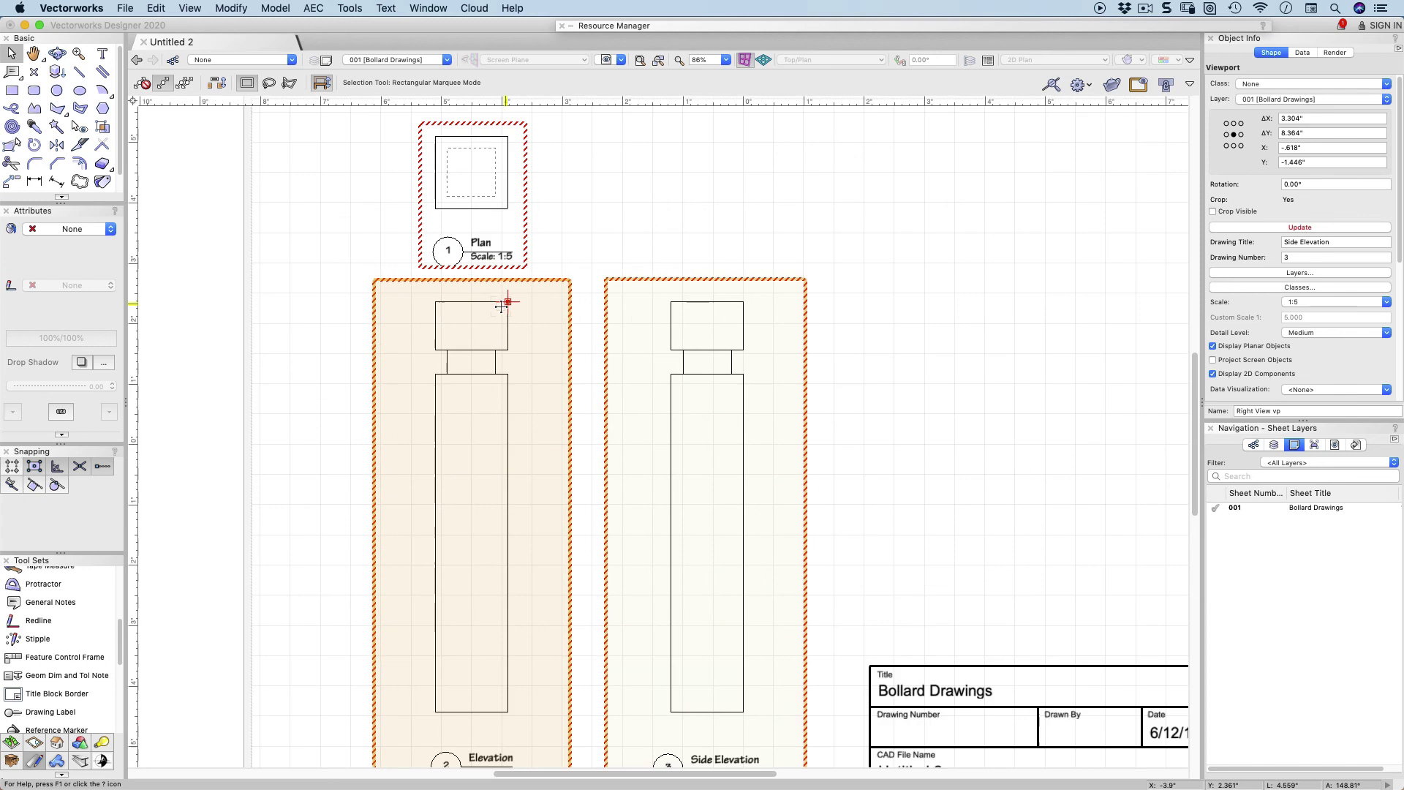
Draw 45°, horizontal and vertical construction lines projecting the Plan's lower edge across and down beside the Elevation.
key("2")
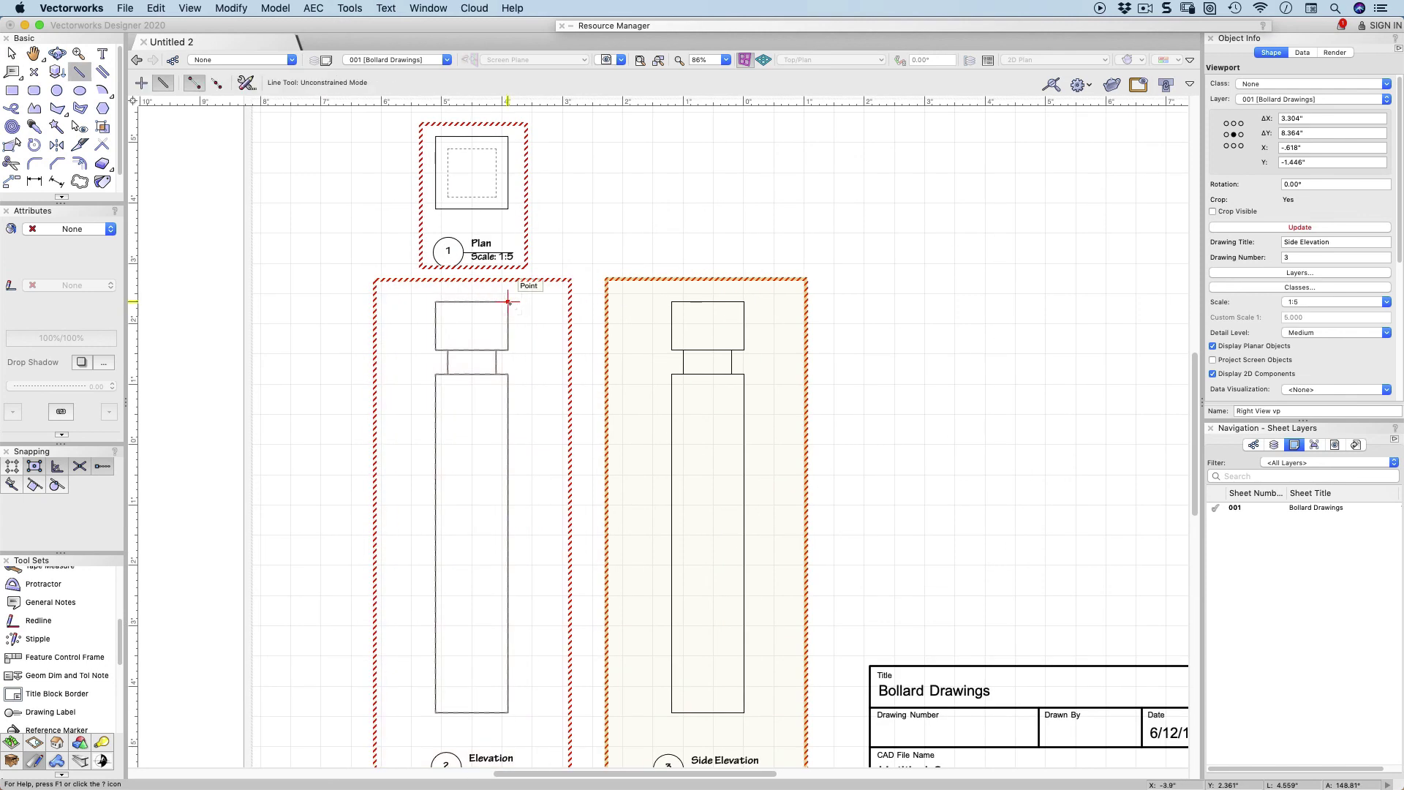
left_click(508, 301)
left_click(685, 123)
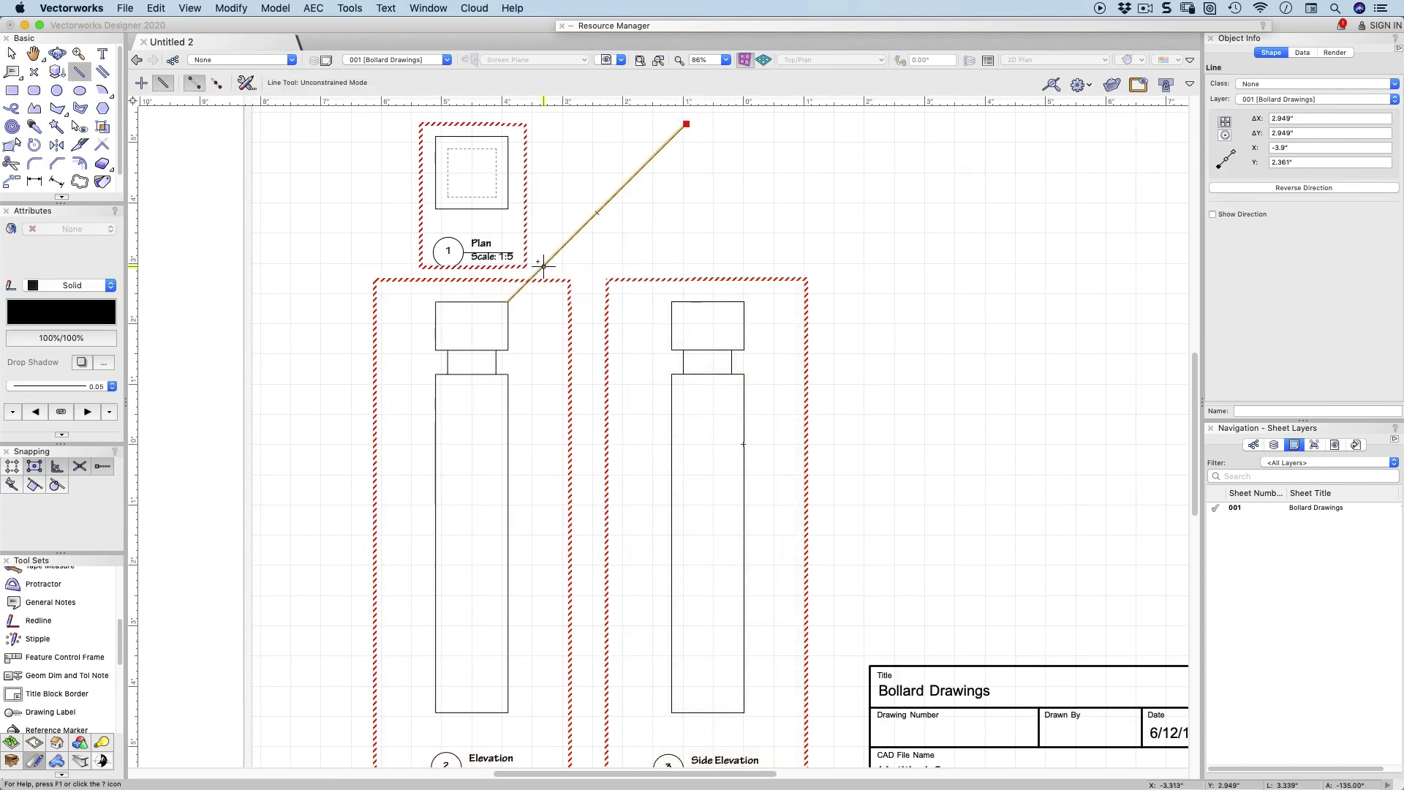
left_click(508, 209)
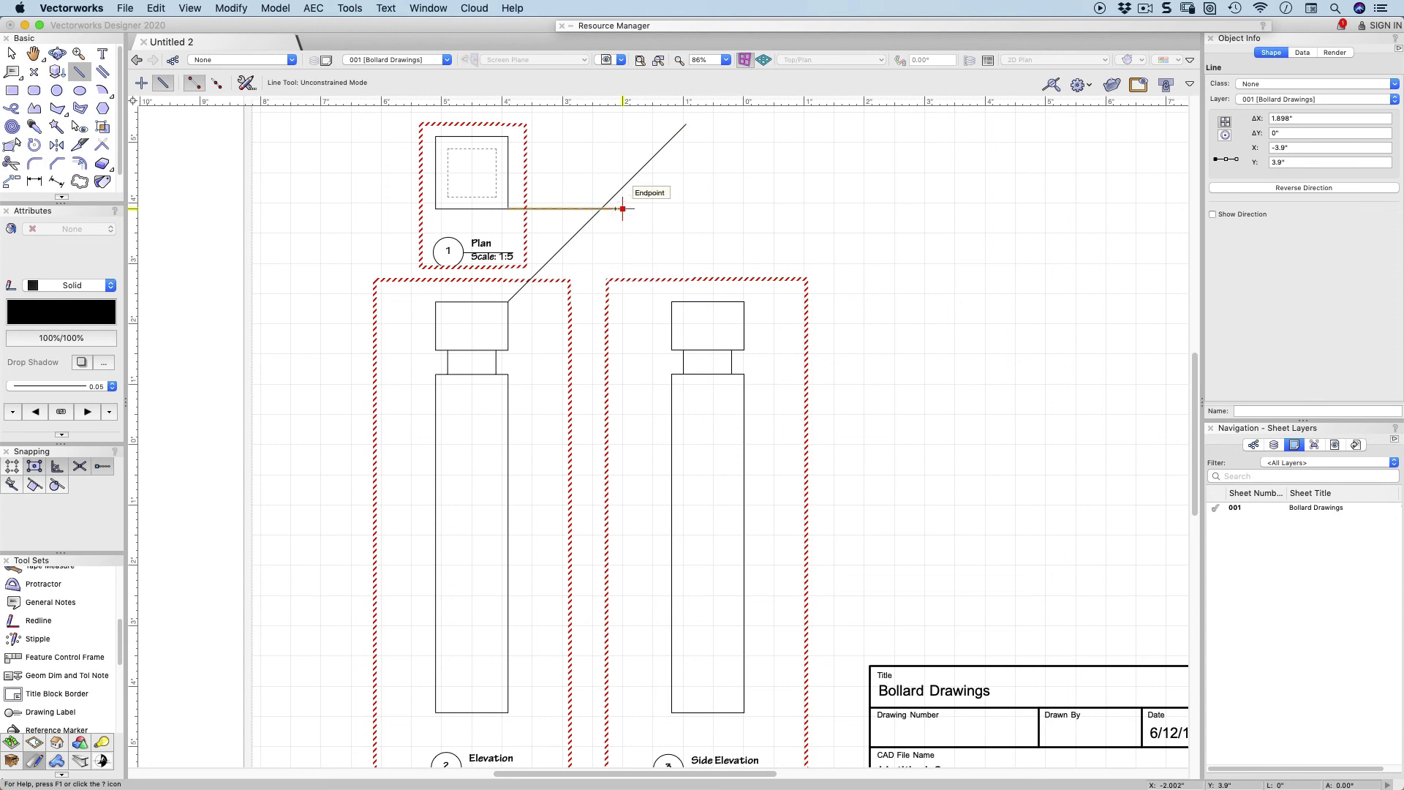
left_click(600, 210)
left_click(600, 366)
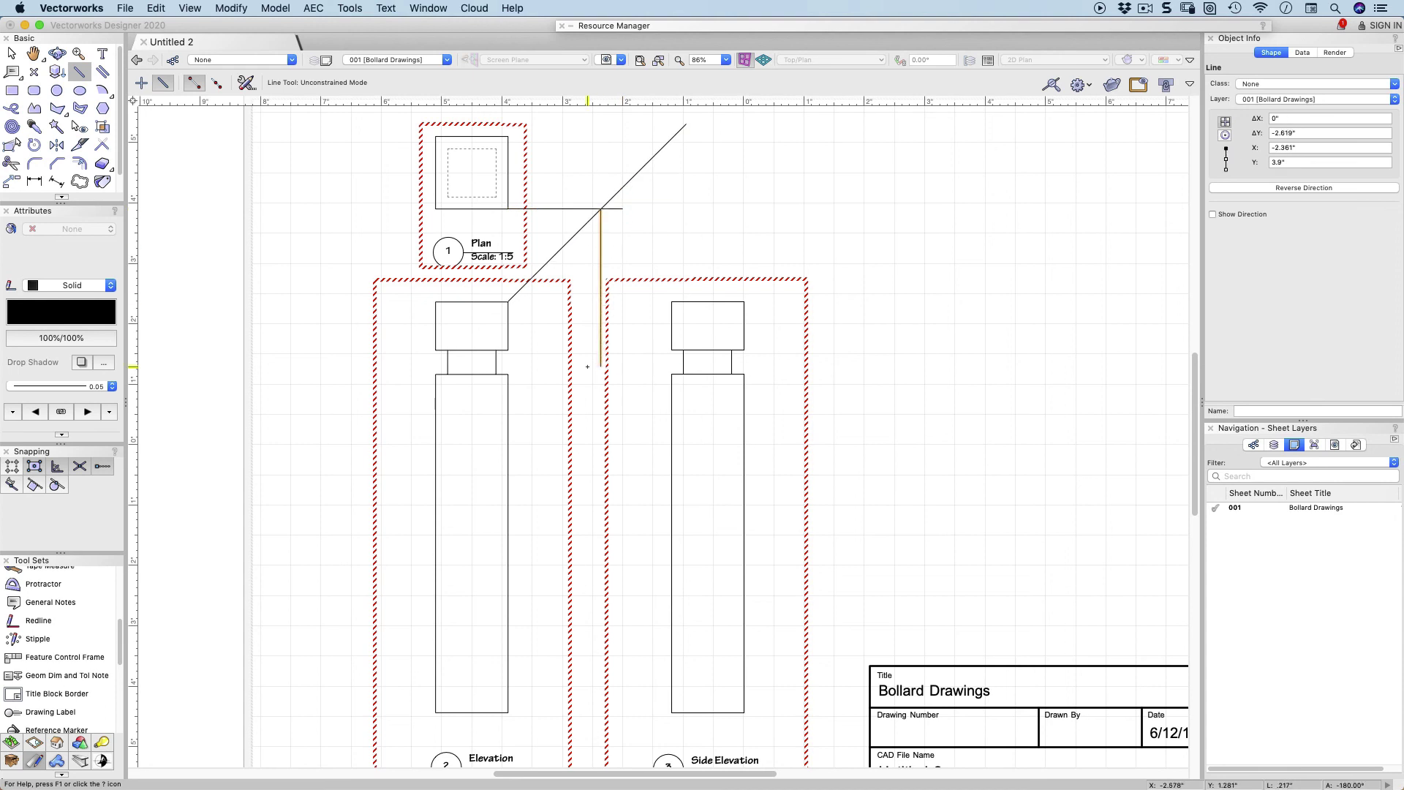
Move the Side Elevation viewport level so the bollard's near edge sits on the vertical construction line.
key("c")
key("x")
left_click_drag(671, 301, 600, 302)
left_click(696, 235)
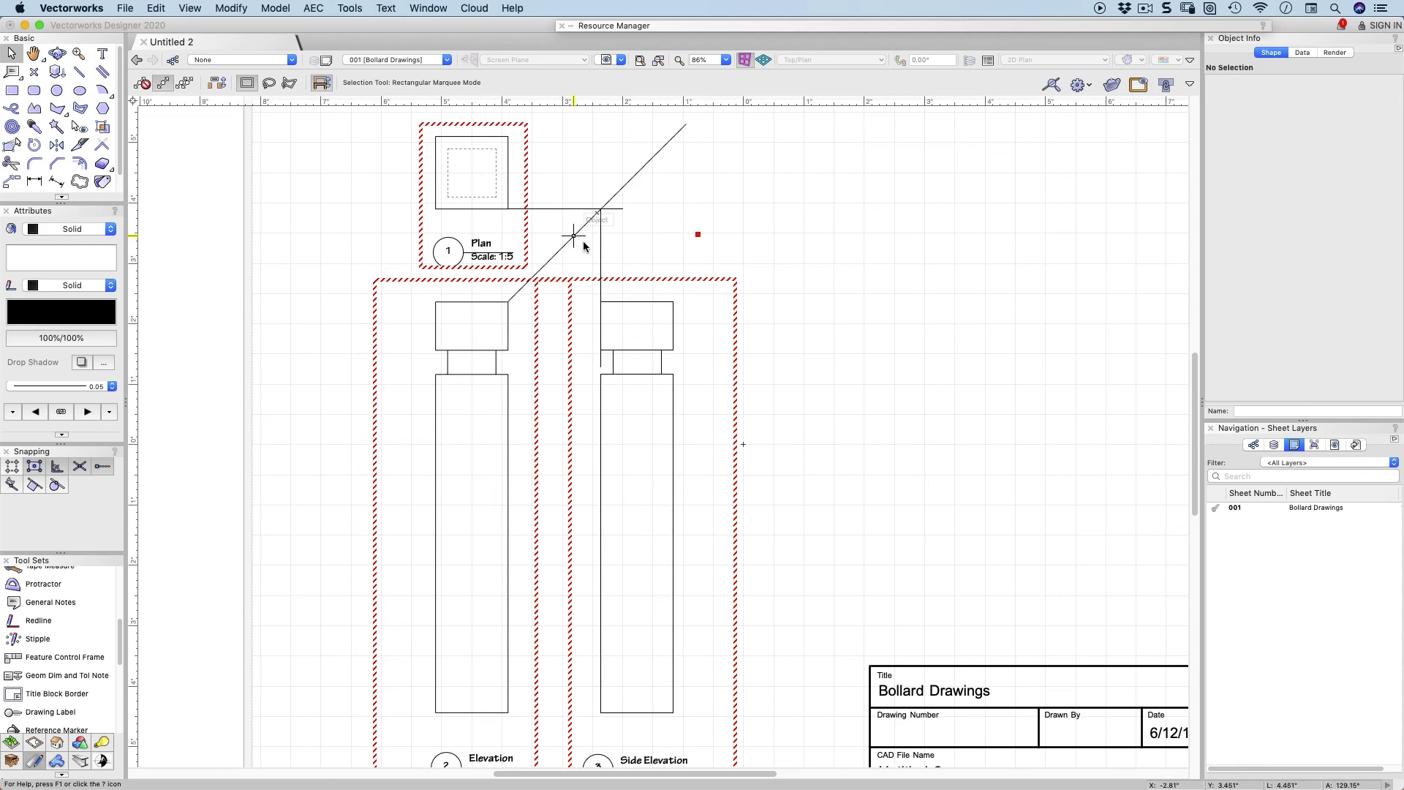
Delete the vertical, horizontal and diagonal construction lines between the viewports.
left_click(600, 233)
key("Delete")
left_click(603, 207)
key("Delete")
left_click(596, 208)
key("Delete")
Move the Side Elevation viewport farther from the Elevation, level with it, to about X 0.14", Y -1.45", and update all viewports.
scroll(699, 213, "down", 2)
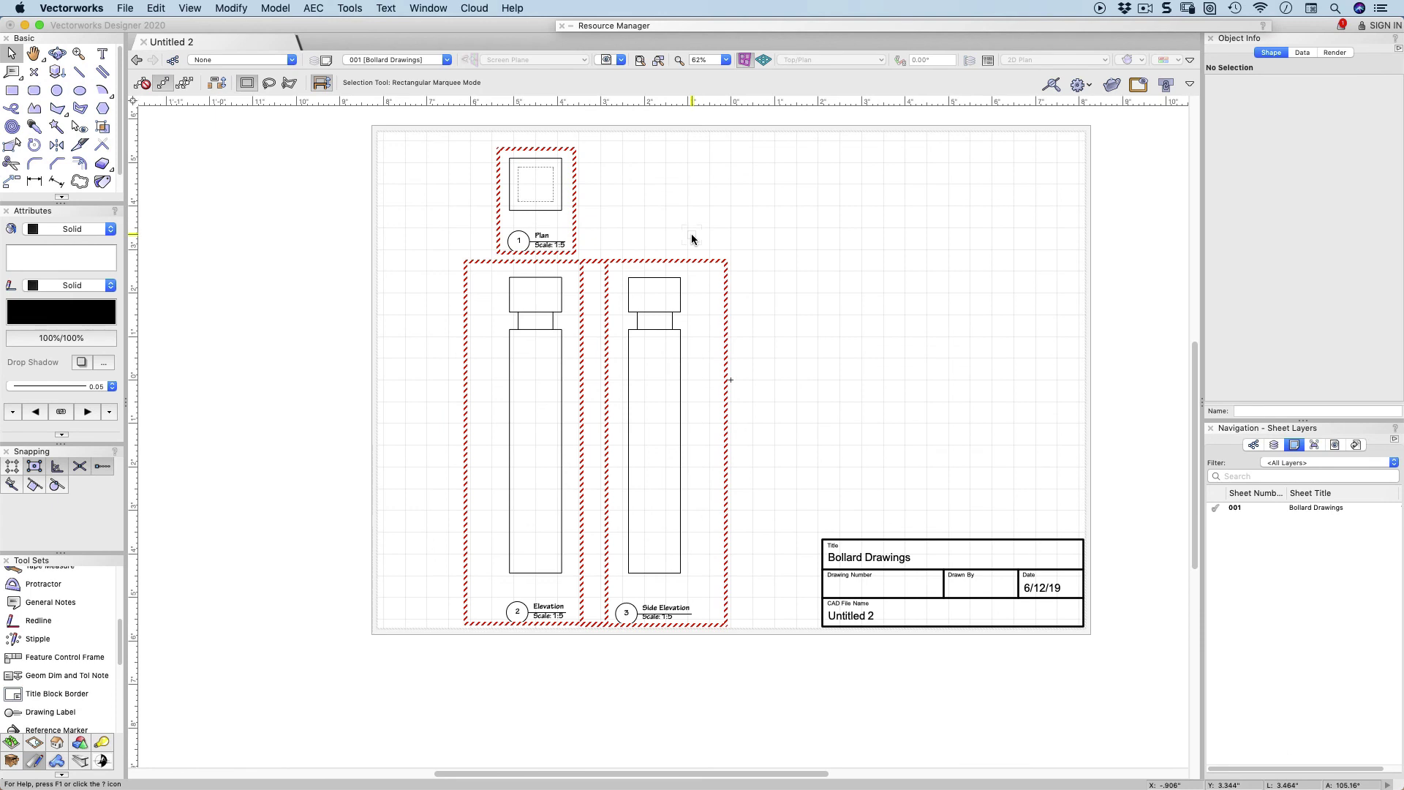
left_click_drag(680, 277, 764, 275)
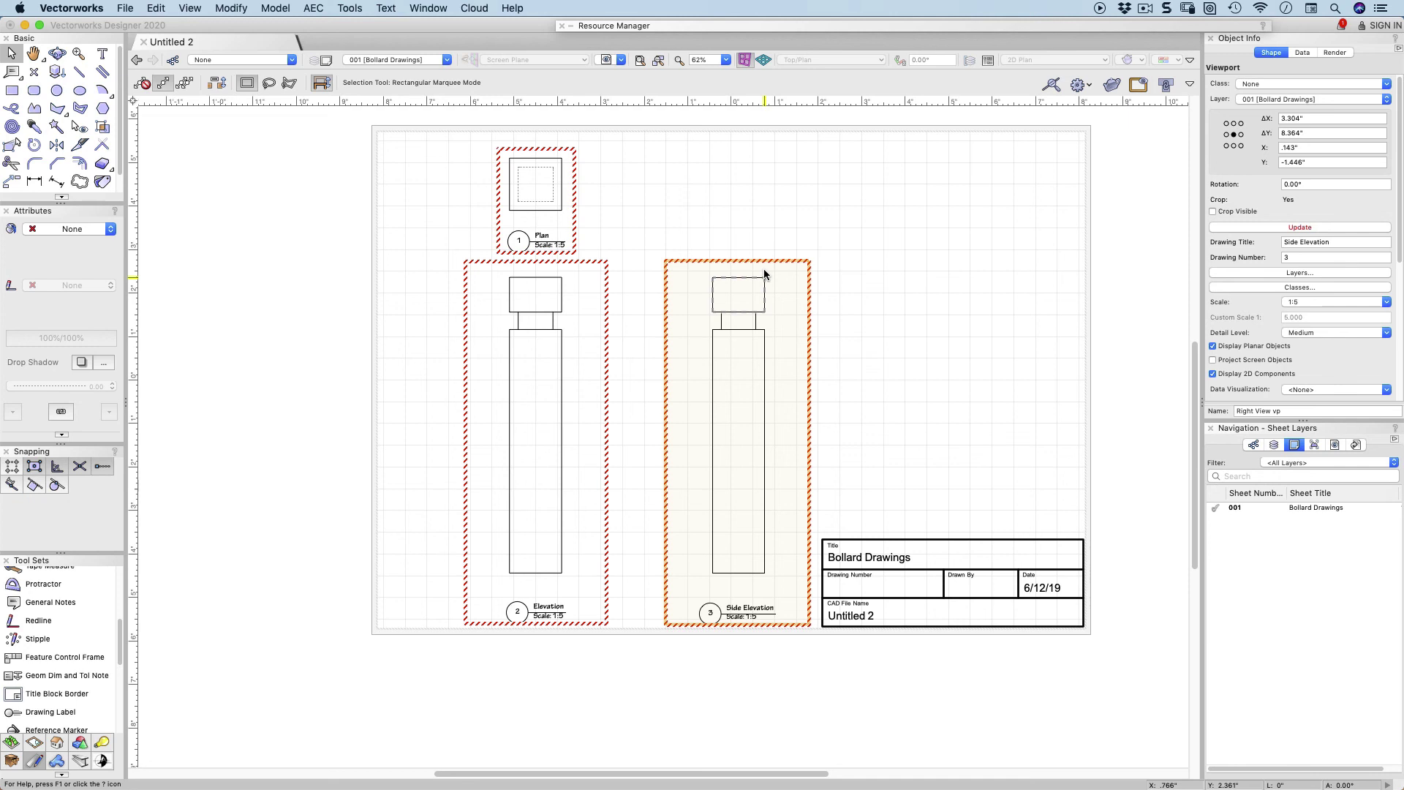
left_click(758, 226)
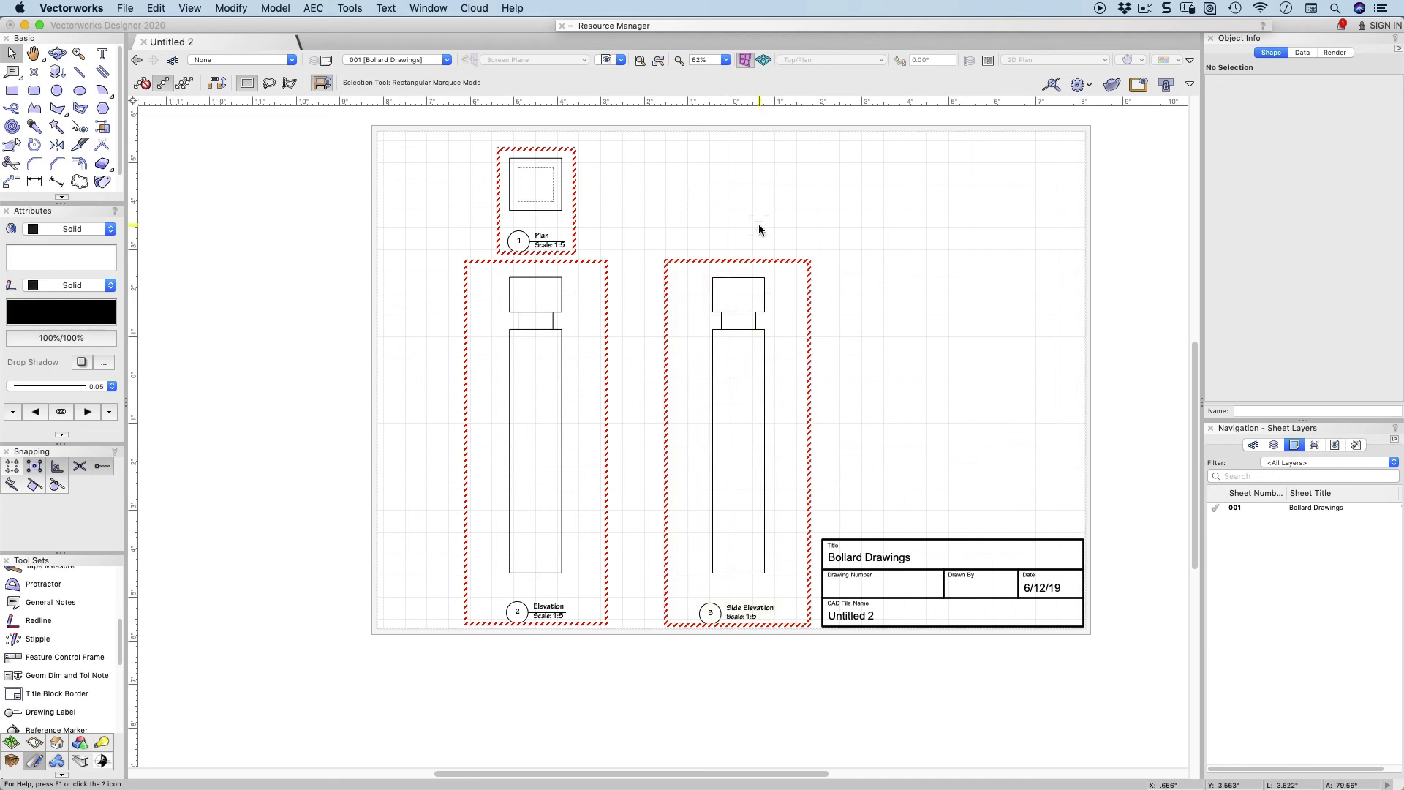
left_click(202, 7)
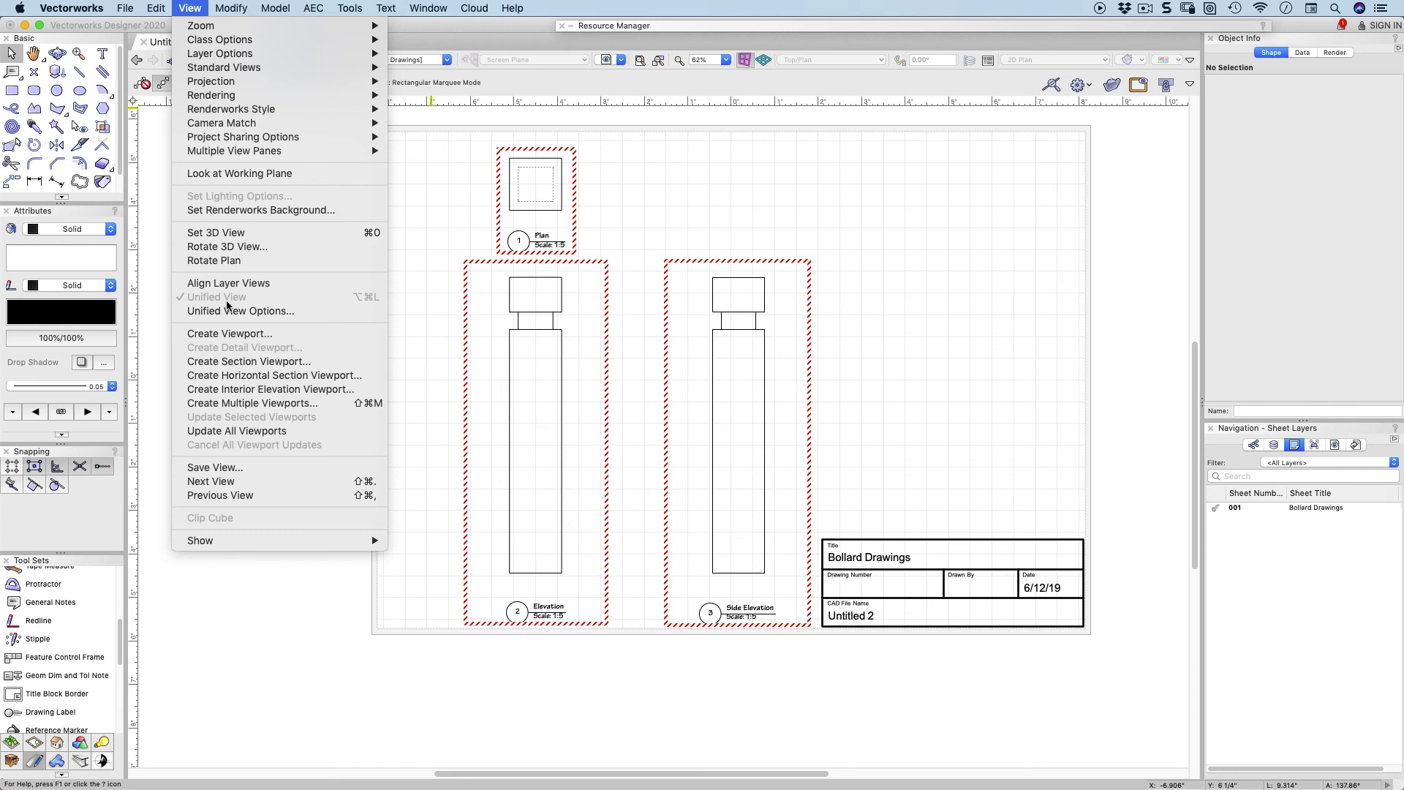
left_click(236, 432)
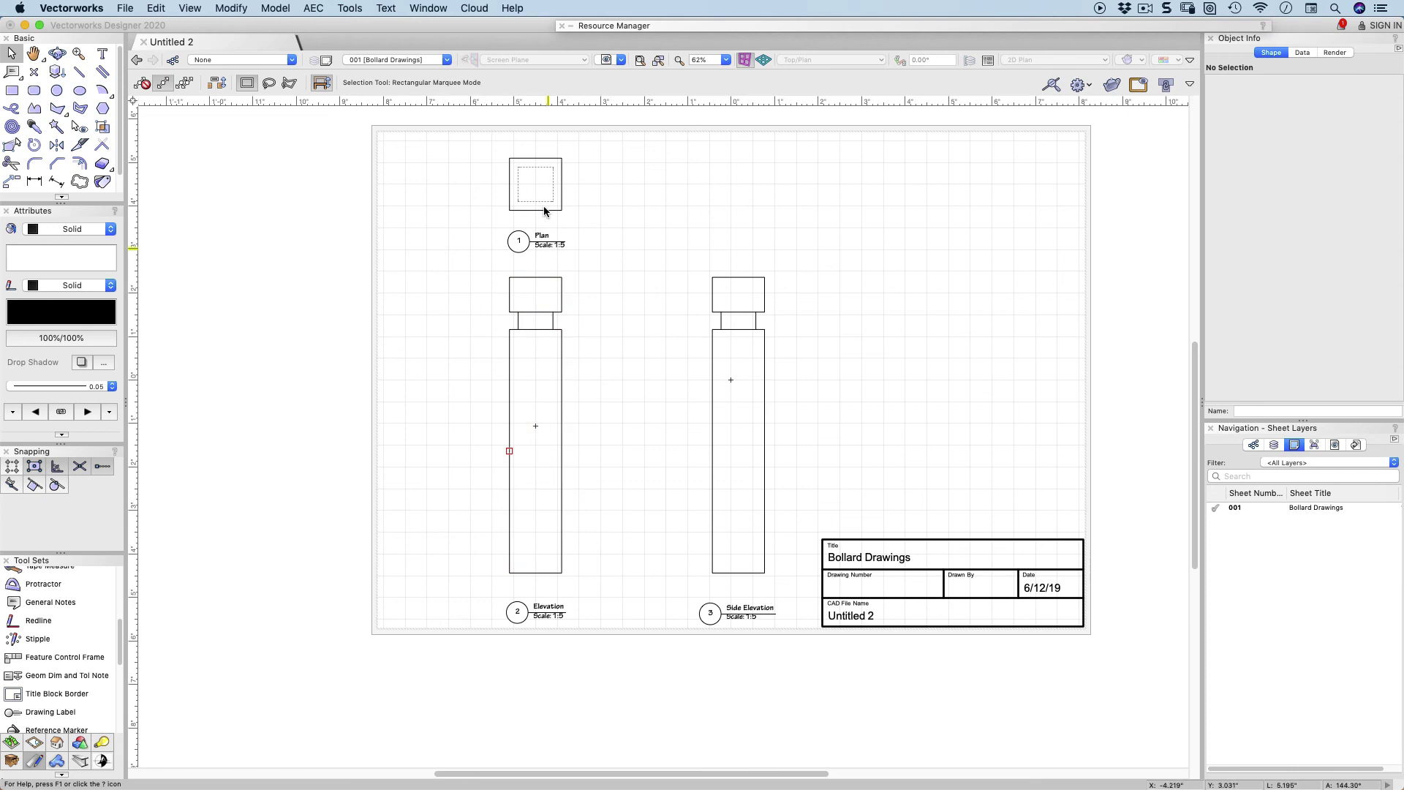
Open the Plan viewport's annotations for editing.
scroll(525, 169, "up", 1)
scroll(525, 169, "up", 5)
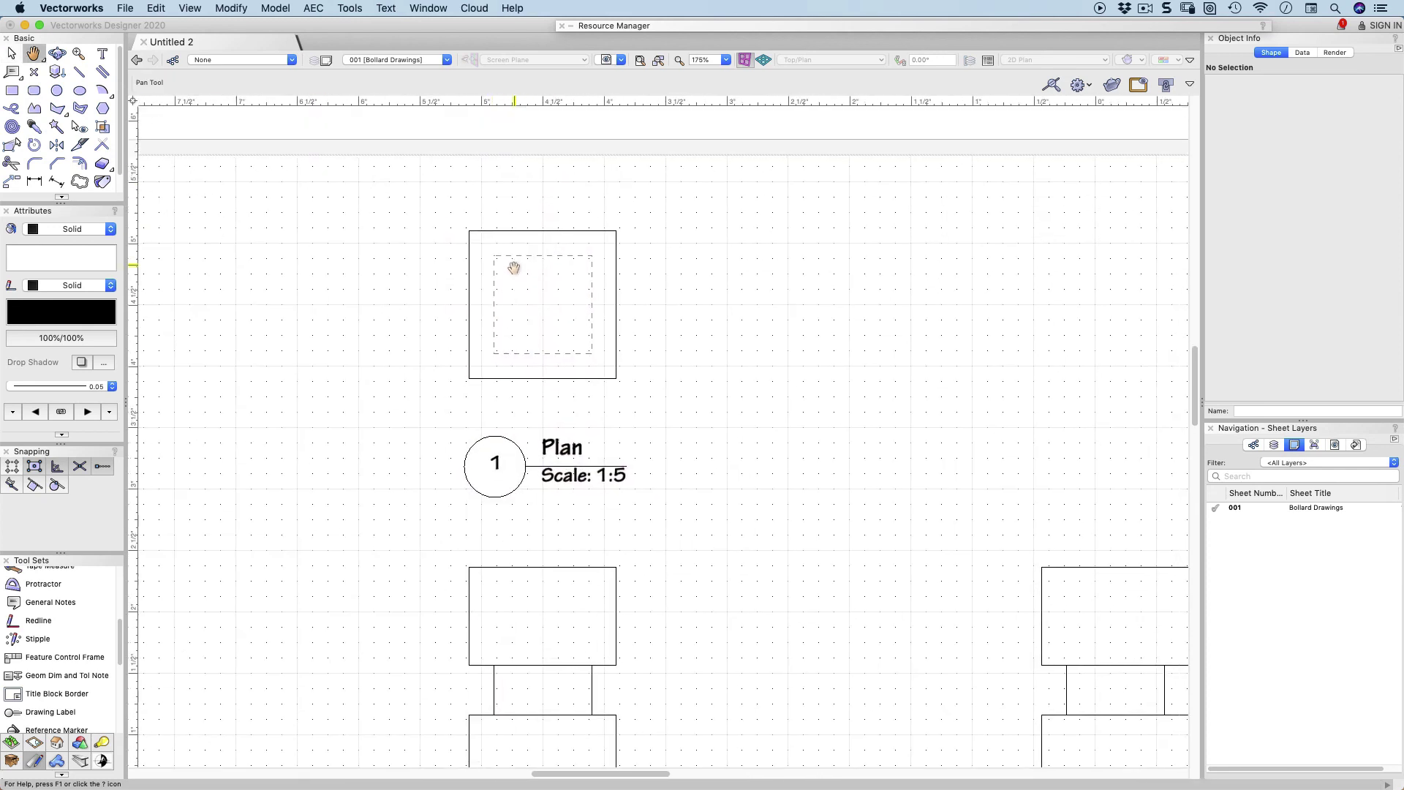
scroll(514, 269, "up", 1)
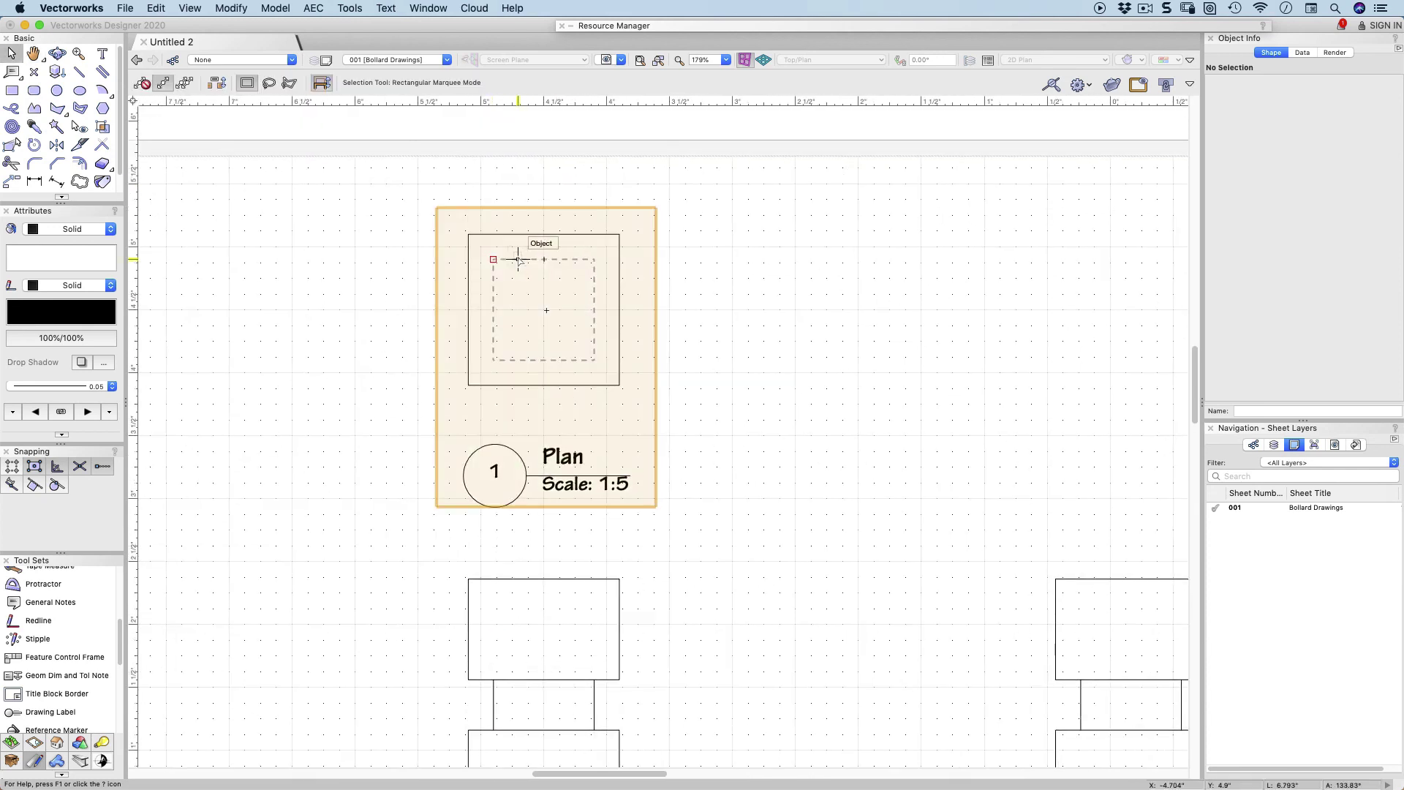
right_click(518, 260)
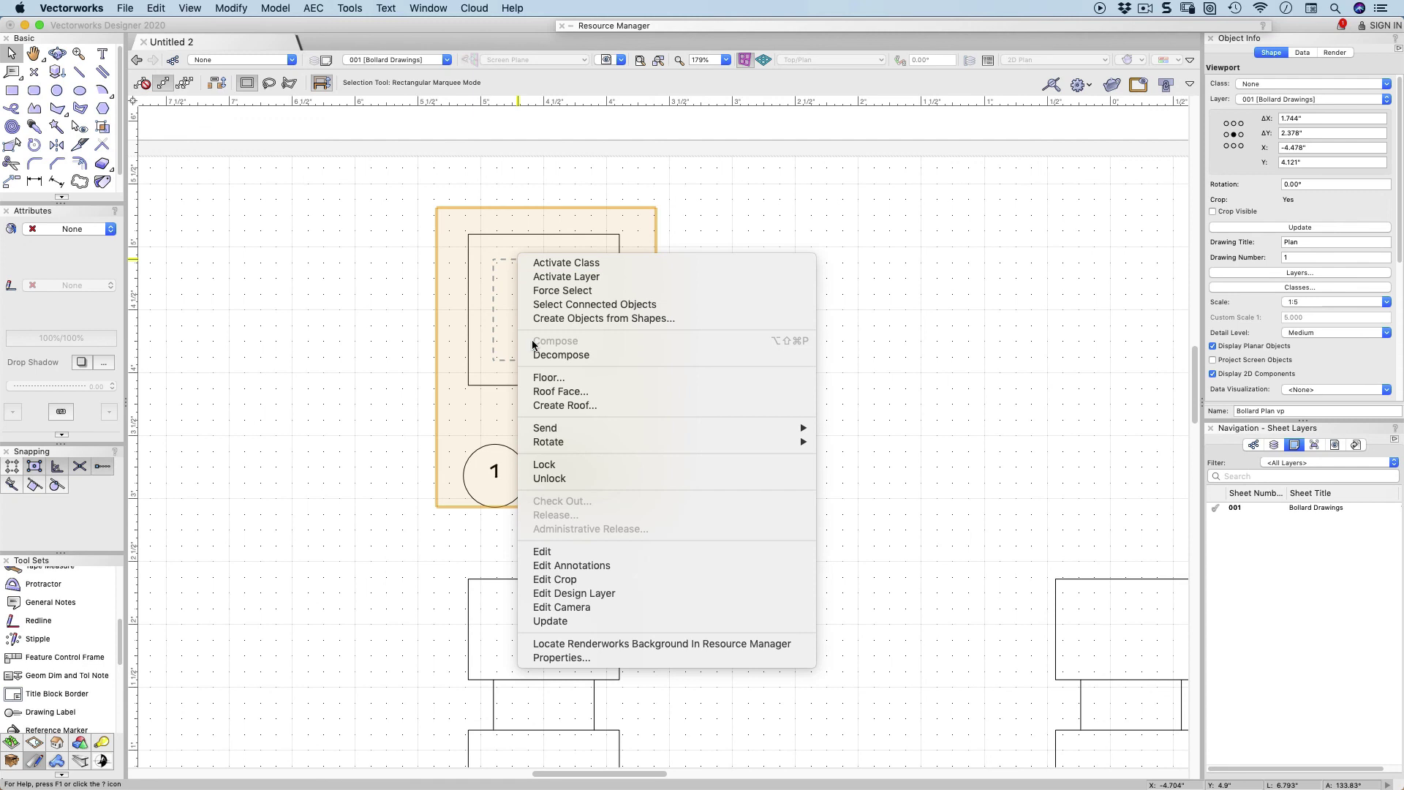
left_click(563, 565)
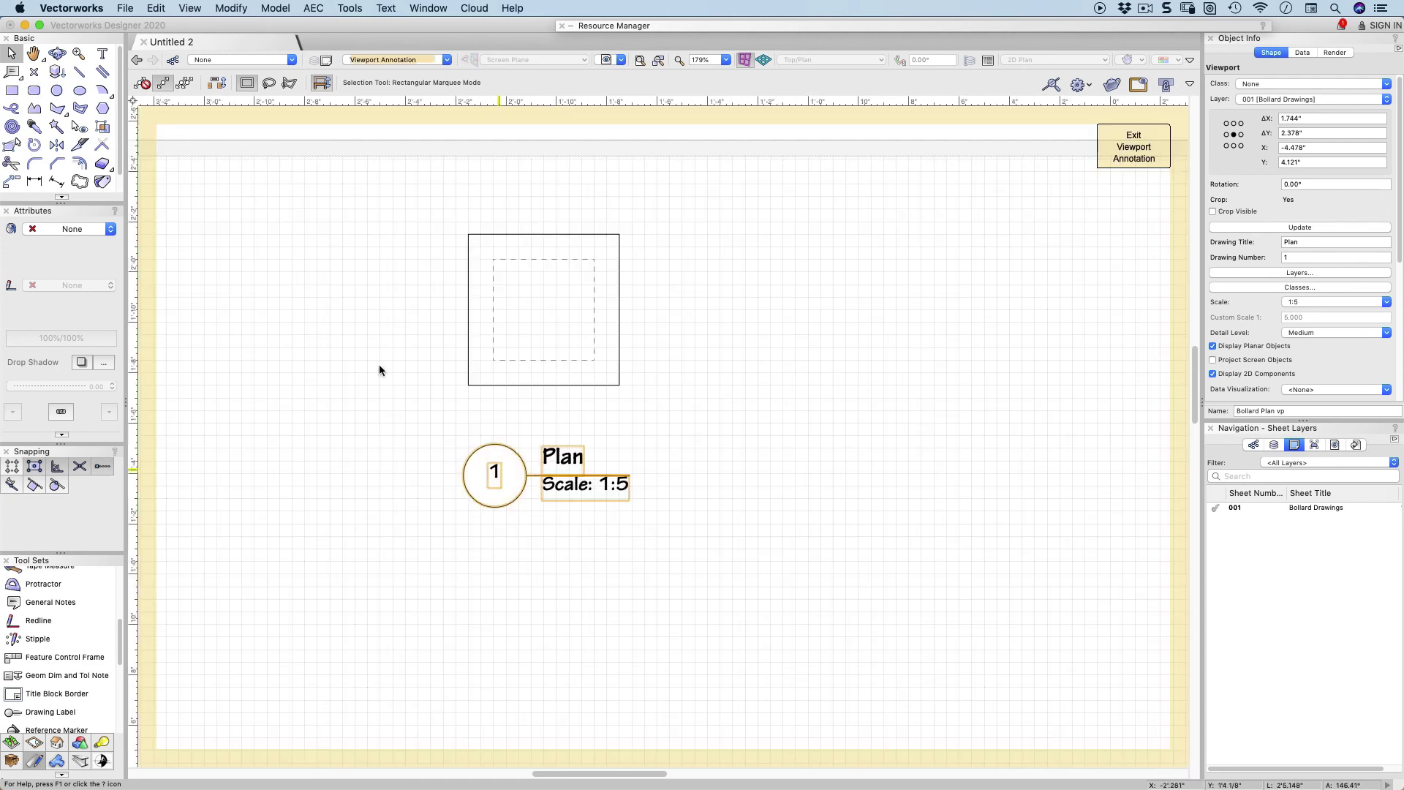
Dimension the Plan's outer square with constrained linear dimensions, its height on the left side and its width above.
left_click(33, 180)
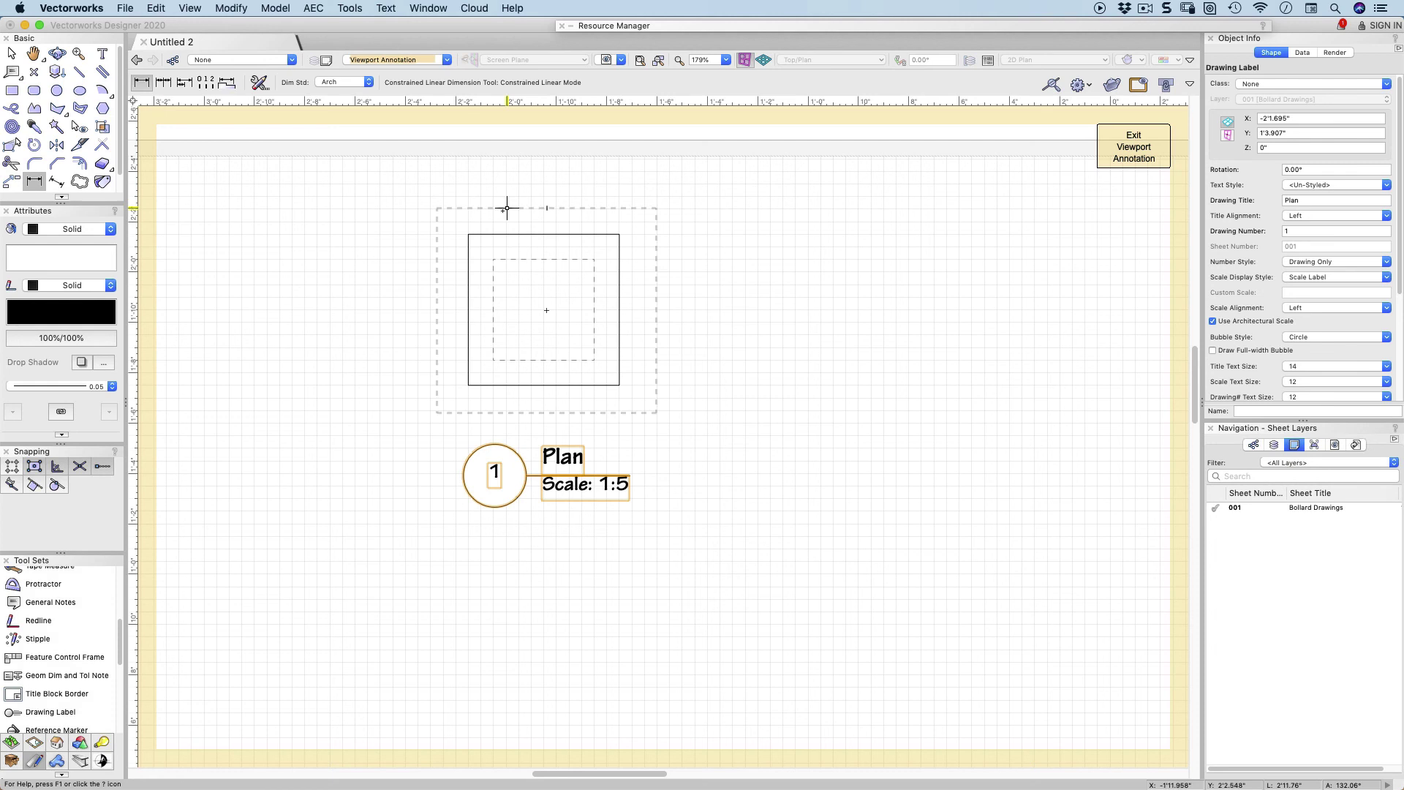
left_click(468, 234)
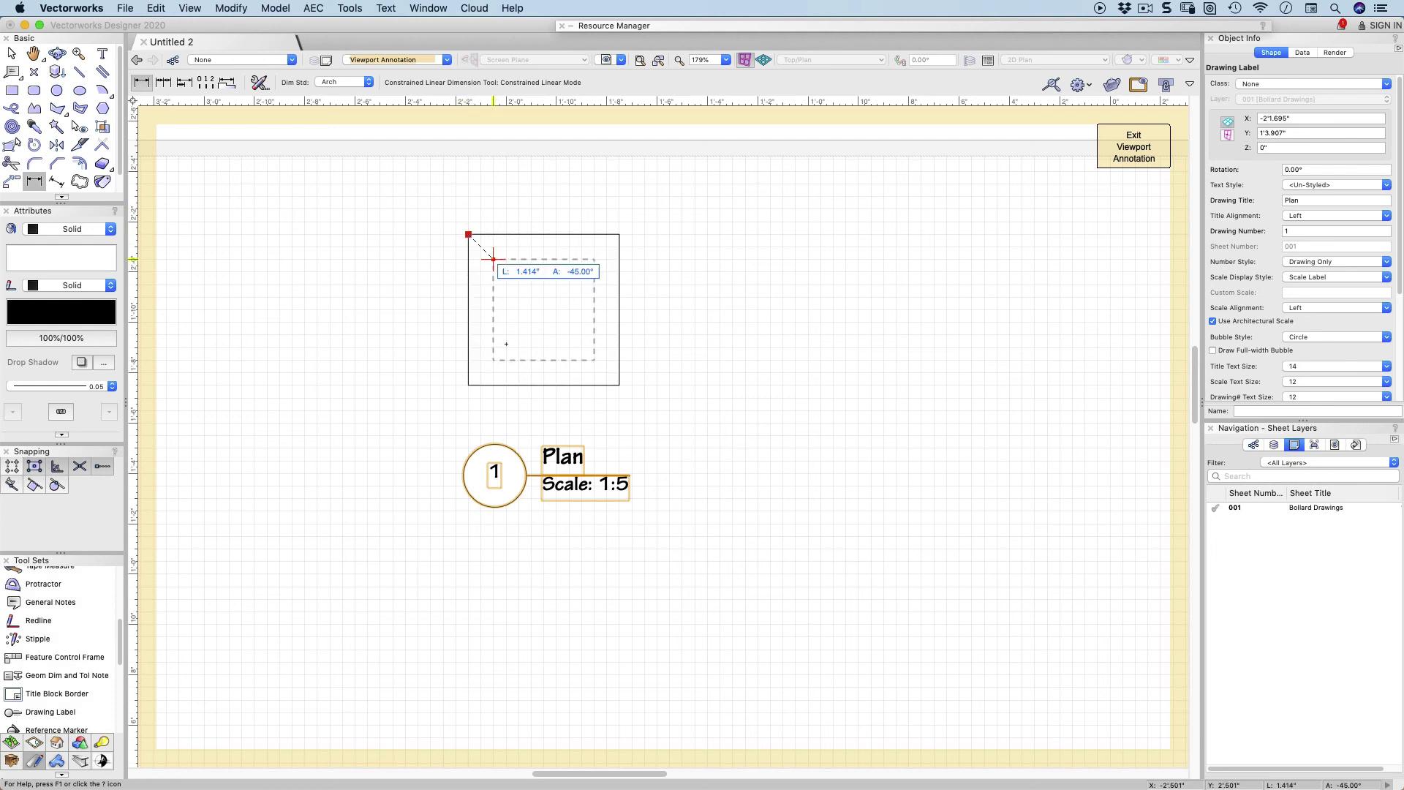
left_click(468, 385)
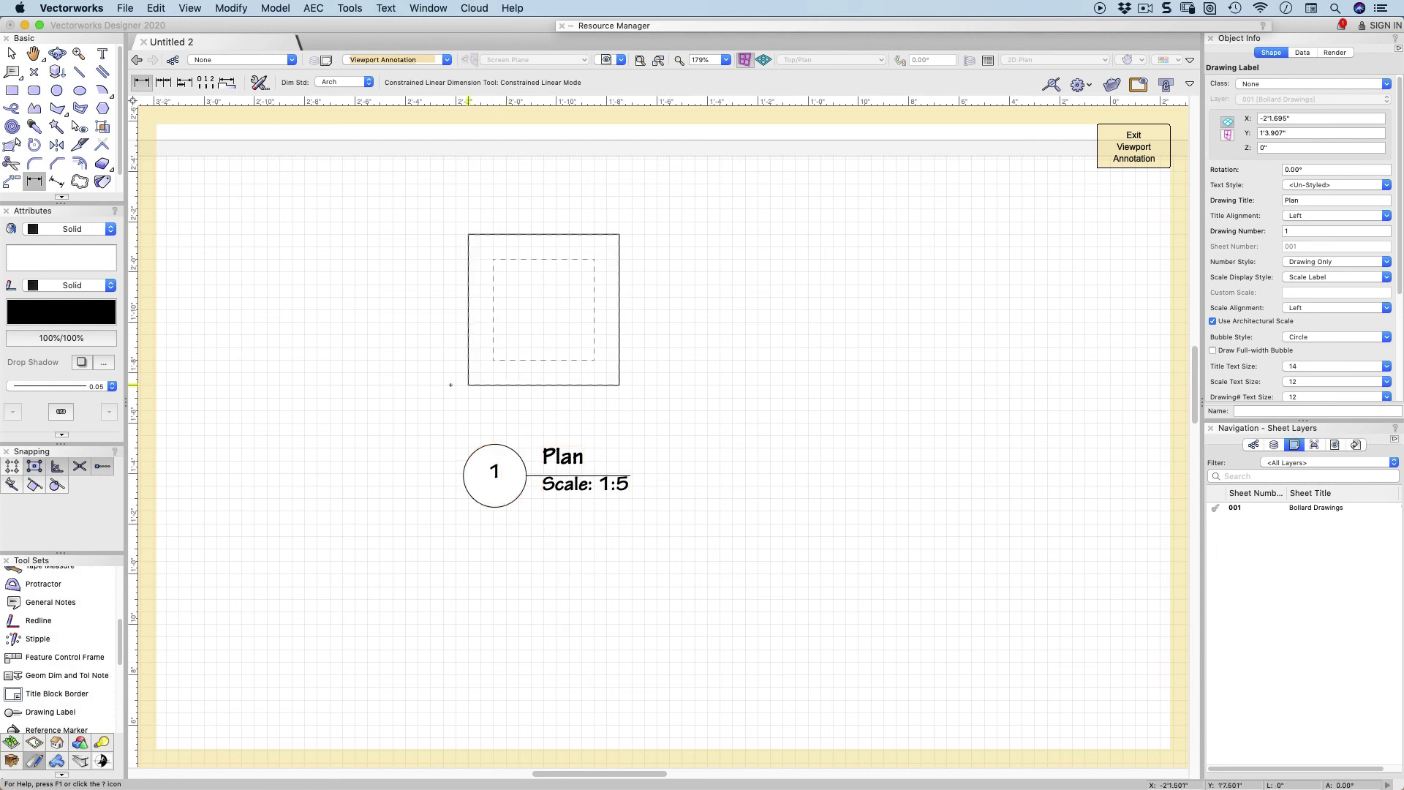
left_click(346, 374)
left_click(467, 234)
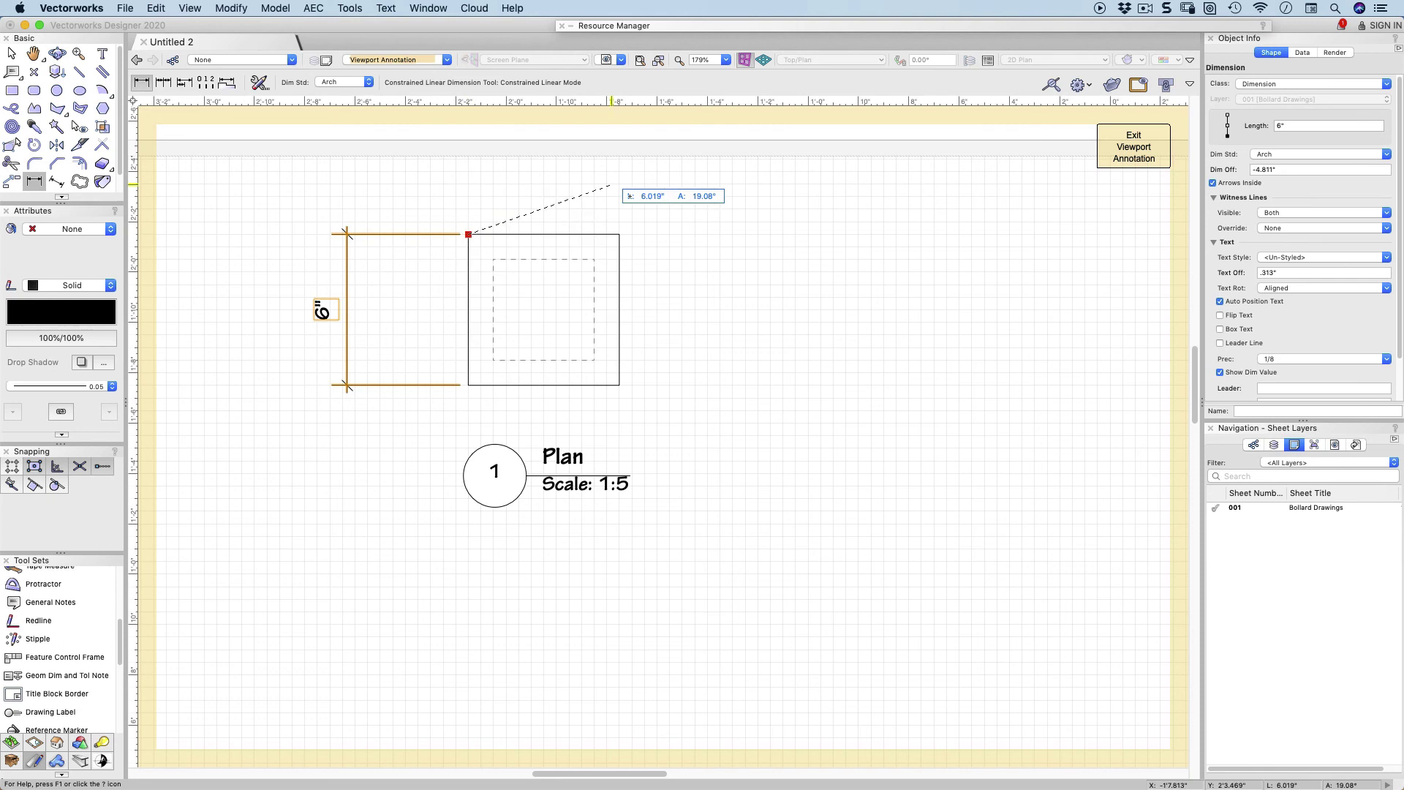
left_click(619, 234)
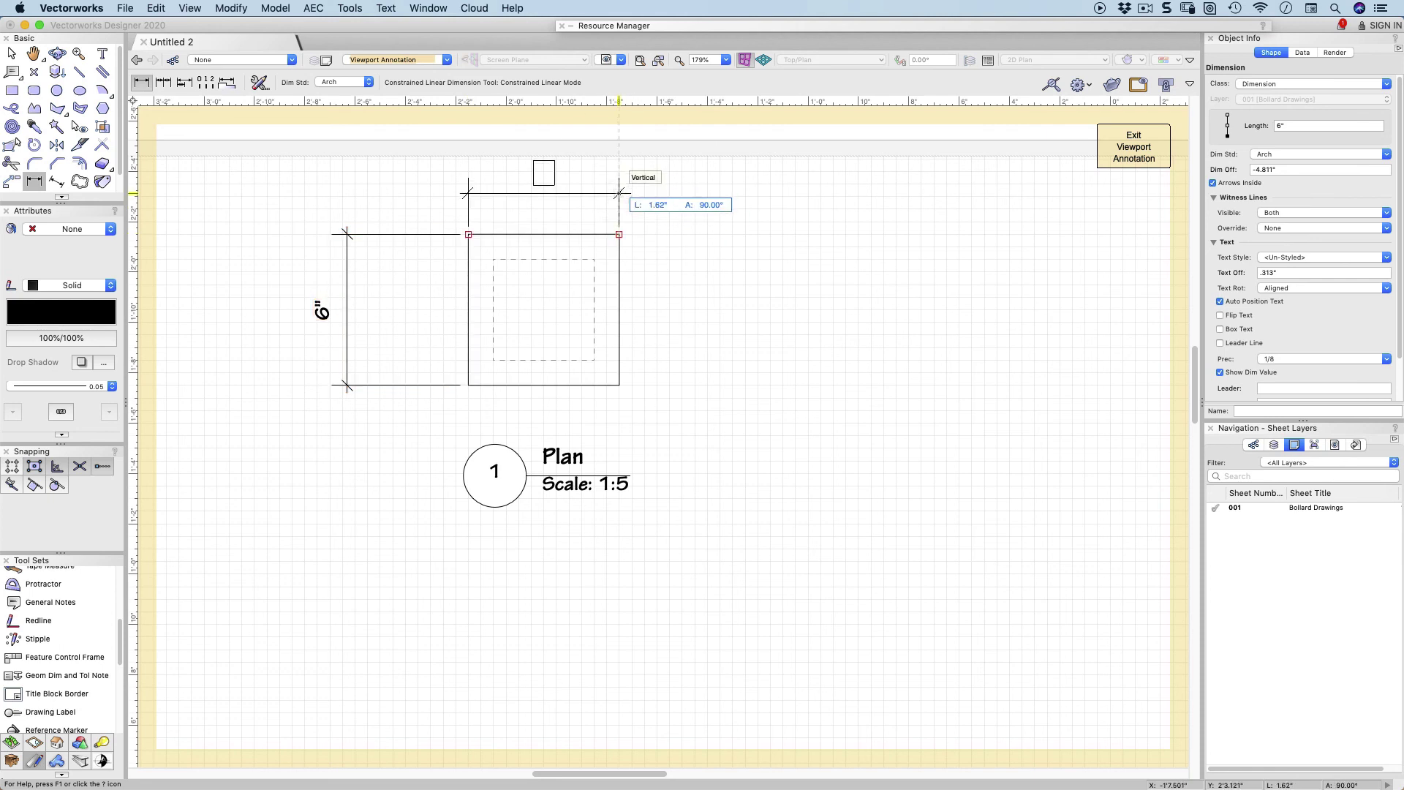
left_click(620, 193)
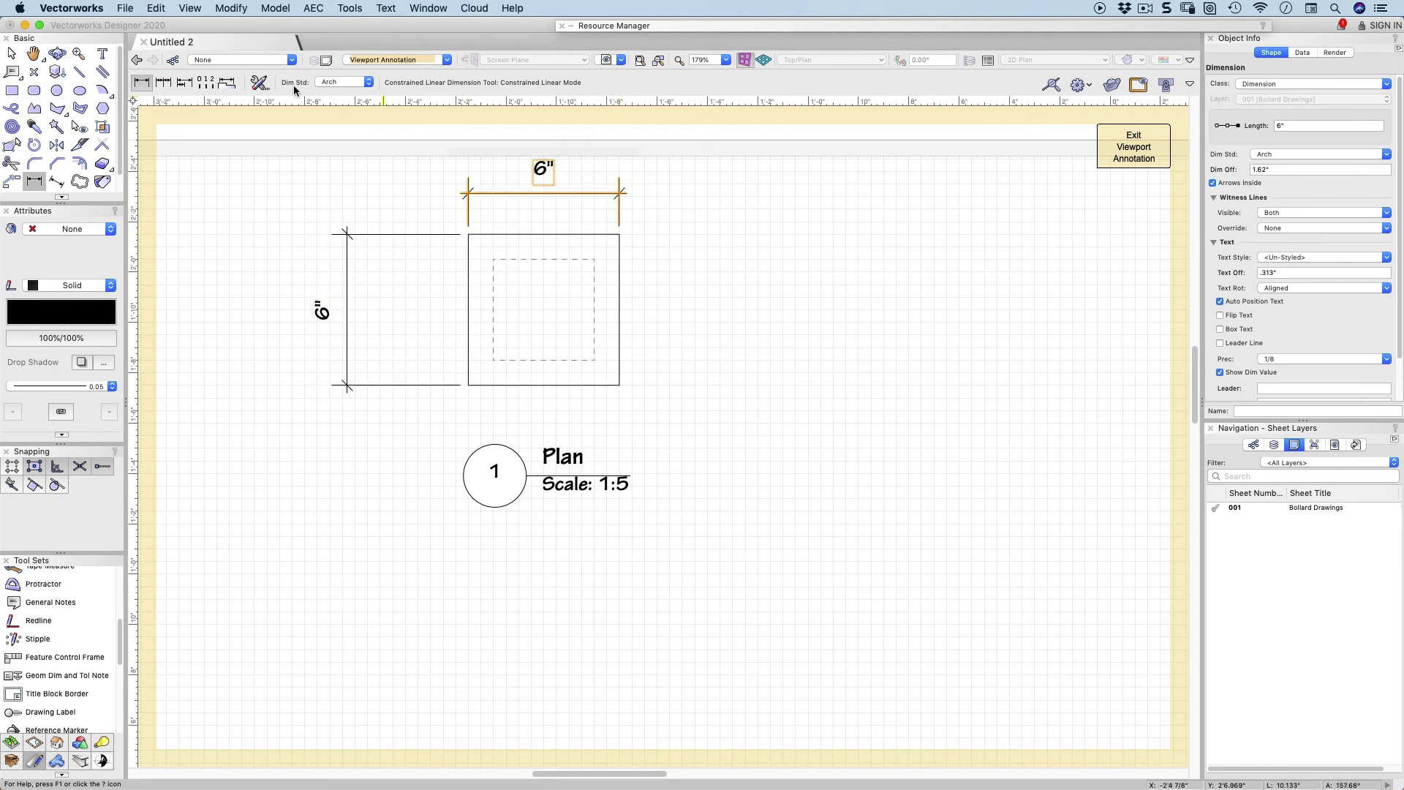
Add a constrained chain dimension down the Plan's right side through the outer and dashed inner square corners, and exit the annotations.
left_click(162, 83)
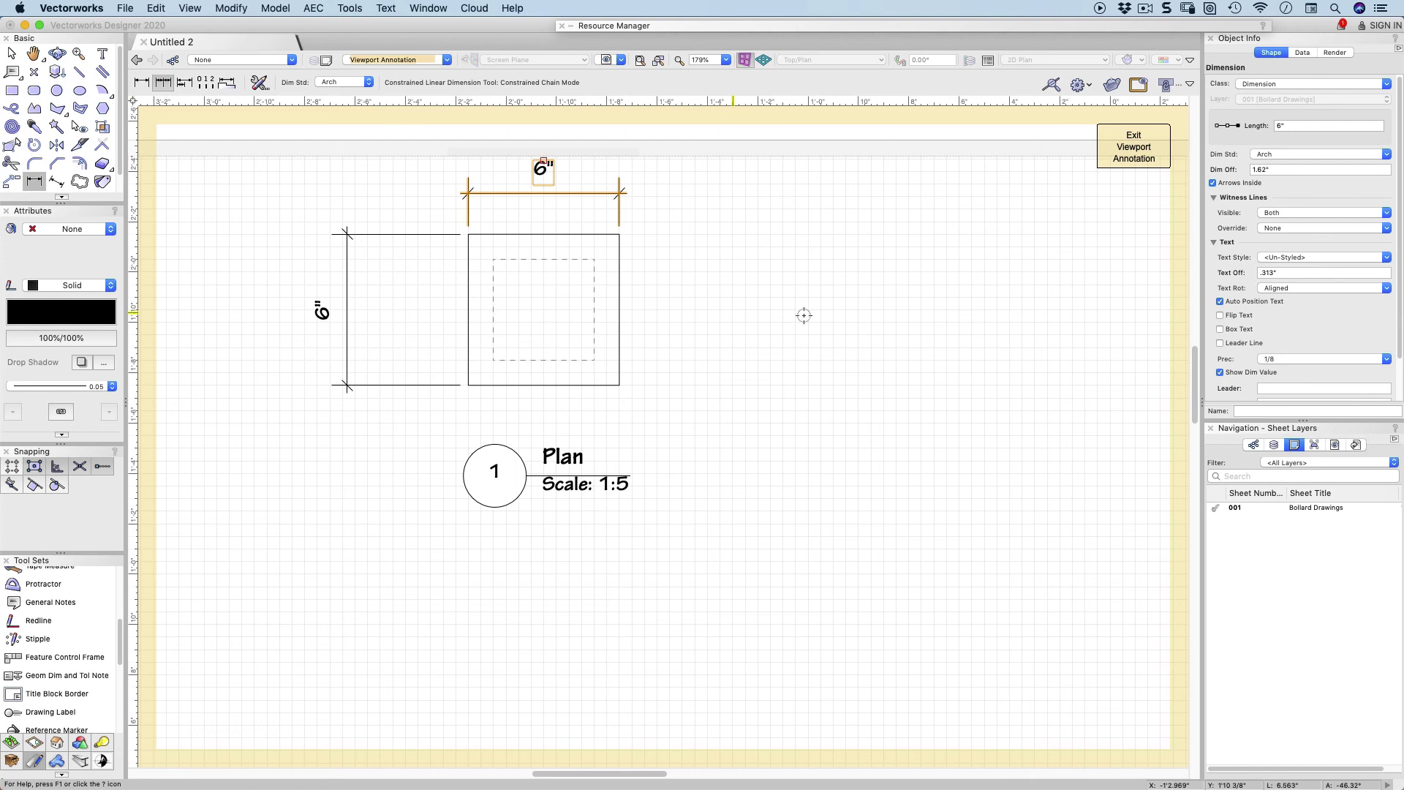
left_click(594, 259)
left_click(682, 256)
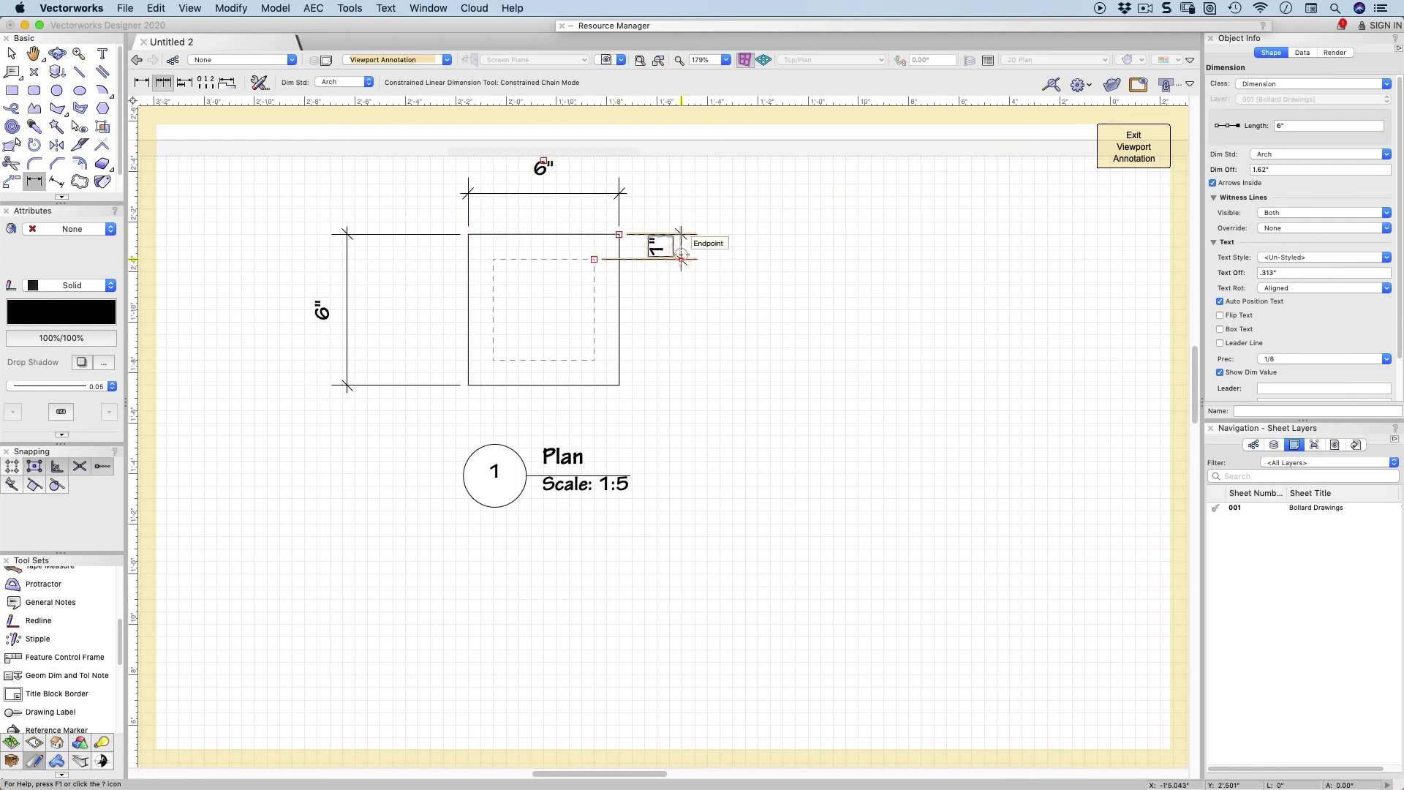
left_click(593, 360)
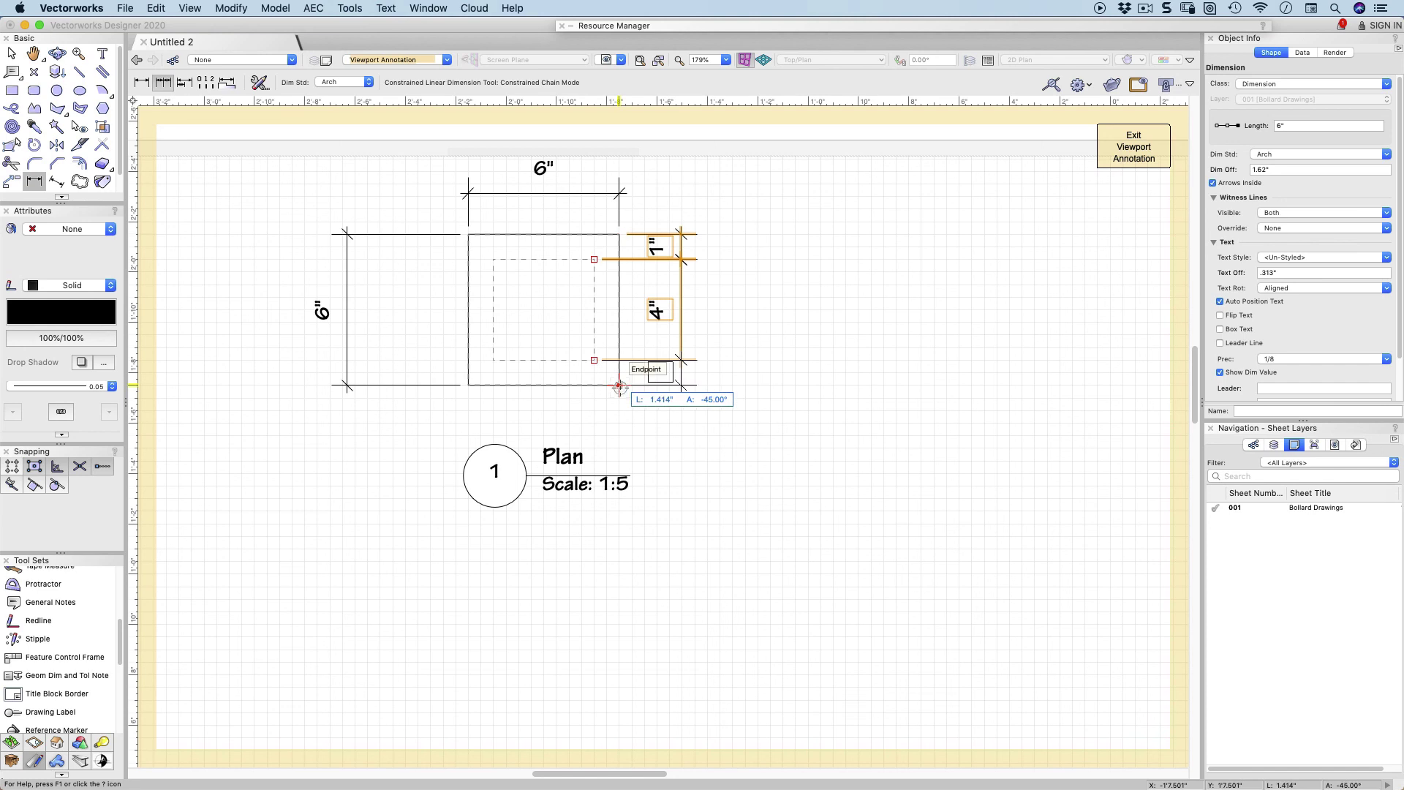
double_click(619, 385)
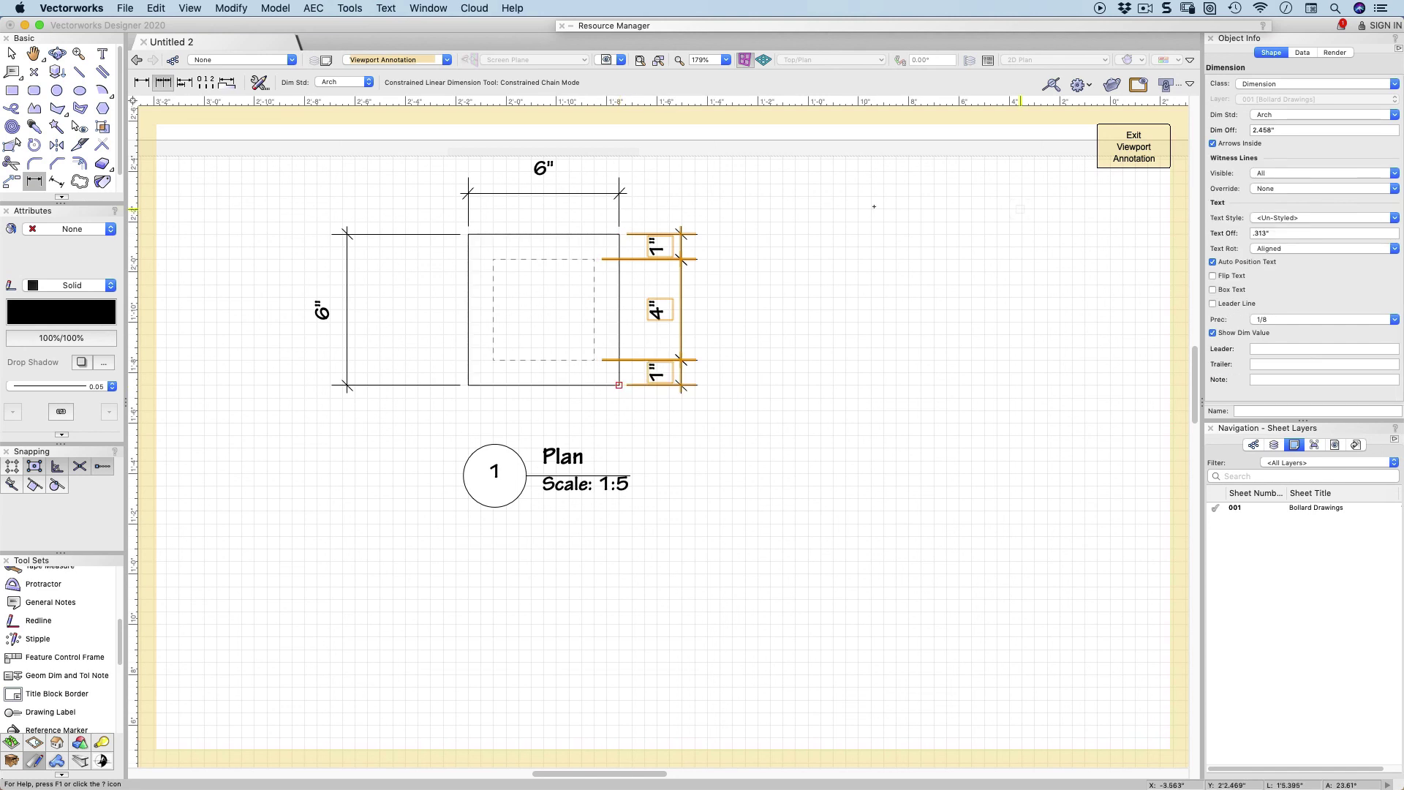
left_click(11, 53)
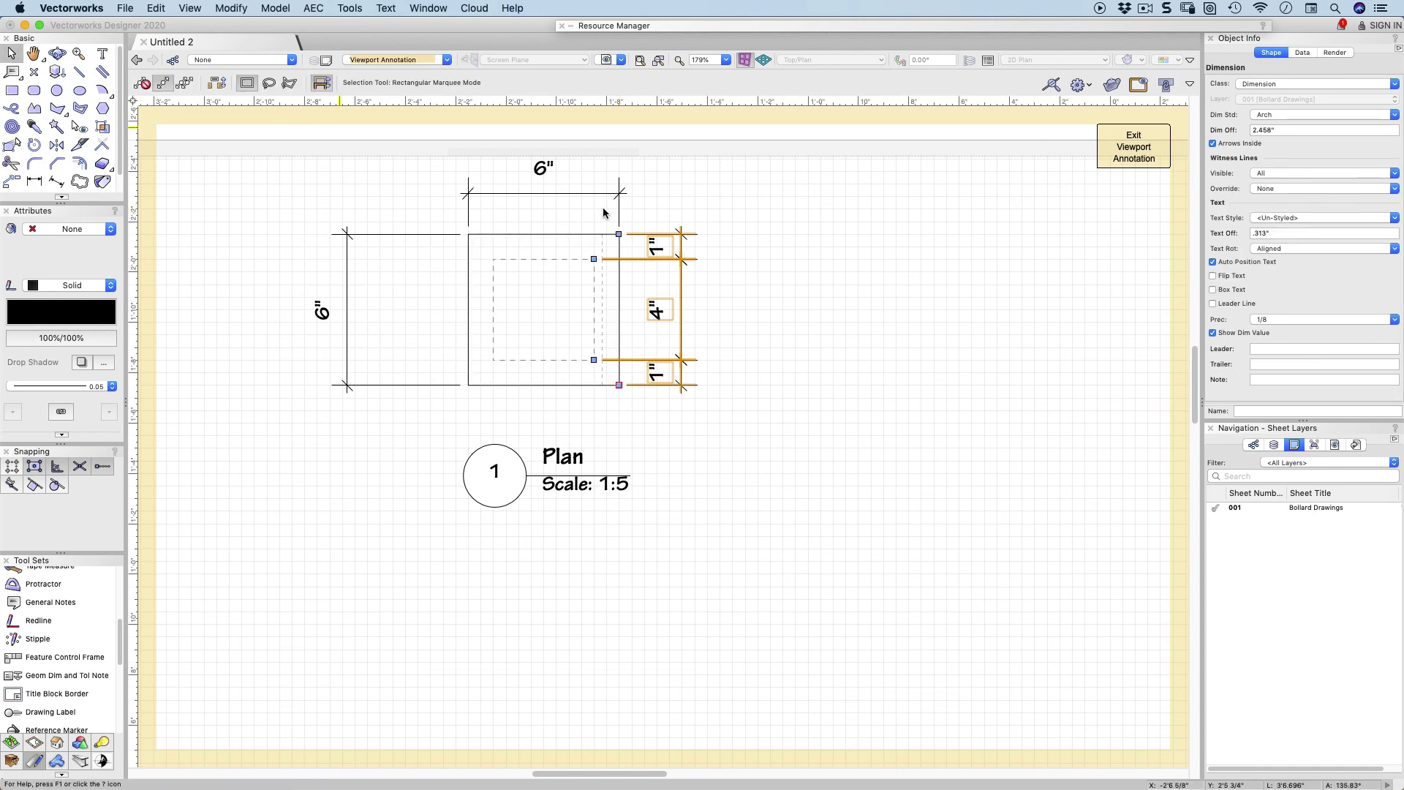
left_click(852, 303)
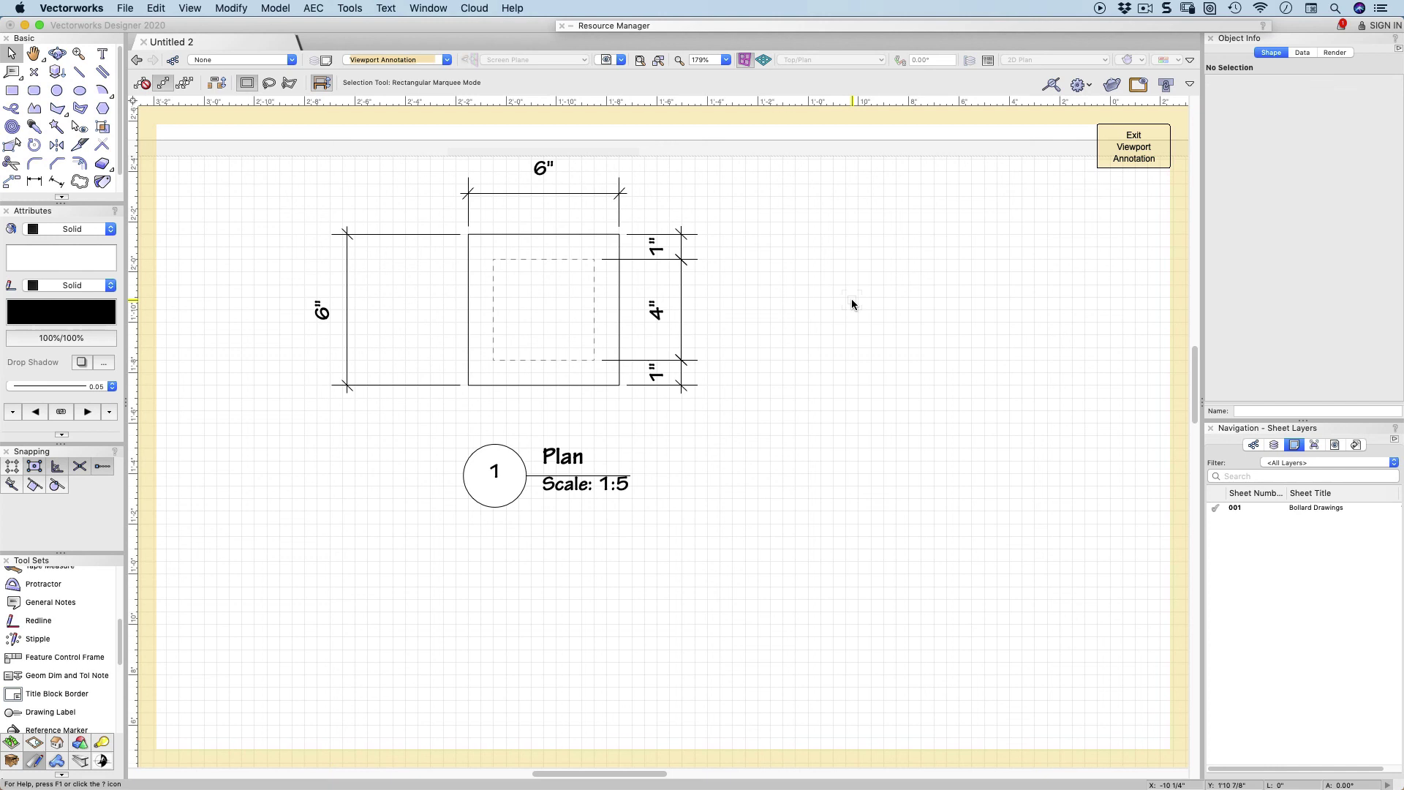
left_click(1124, 156)
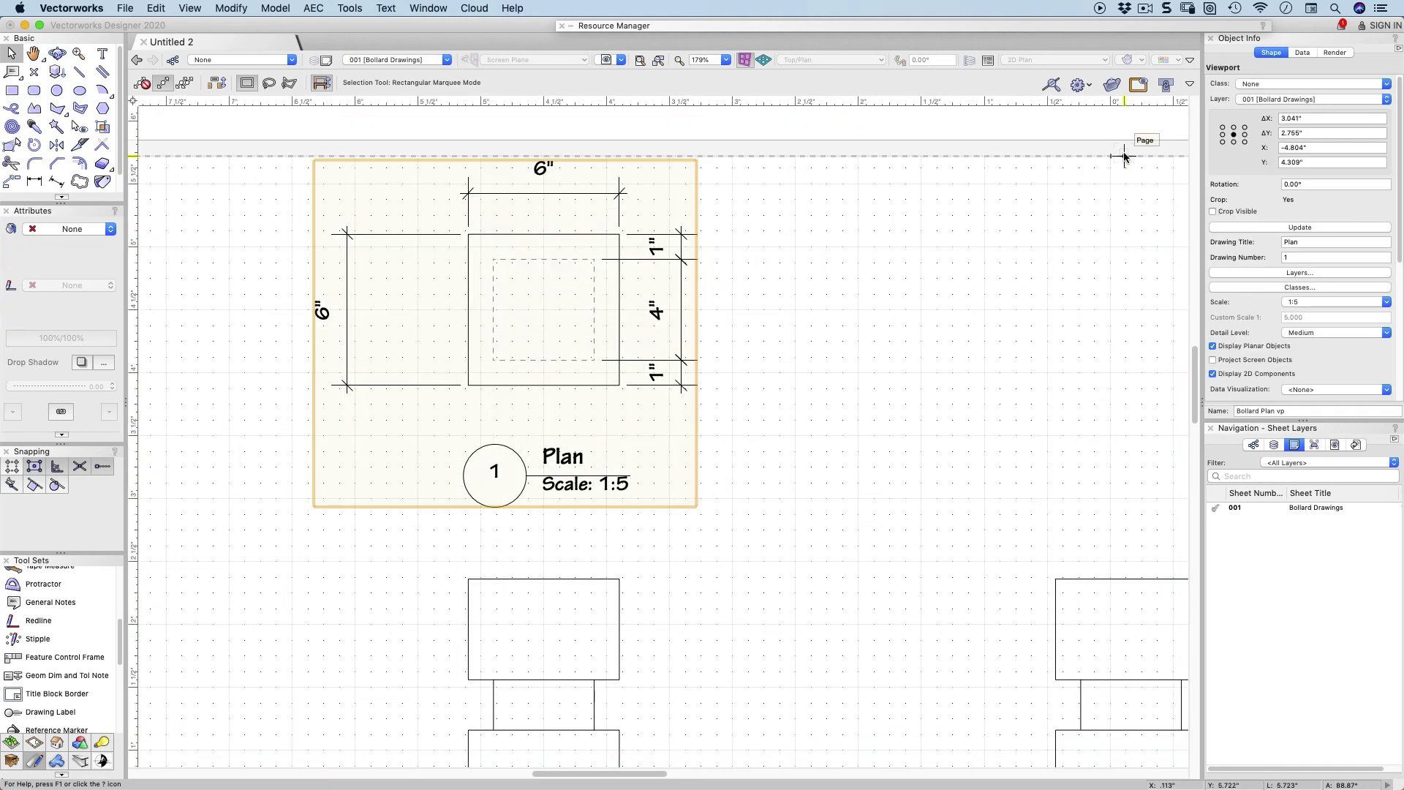
Open the Elevation viewport's annotations for editing, with the whole bollard front in view.
scroll(862, 381, "down", 10)
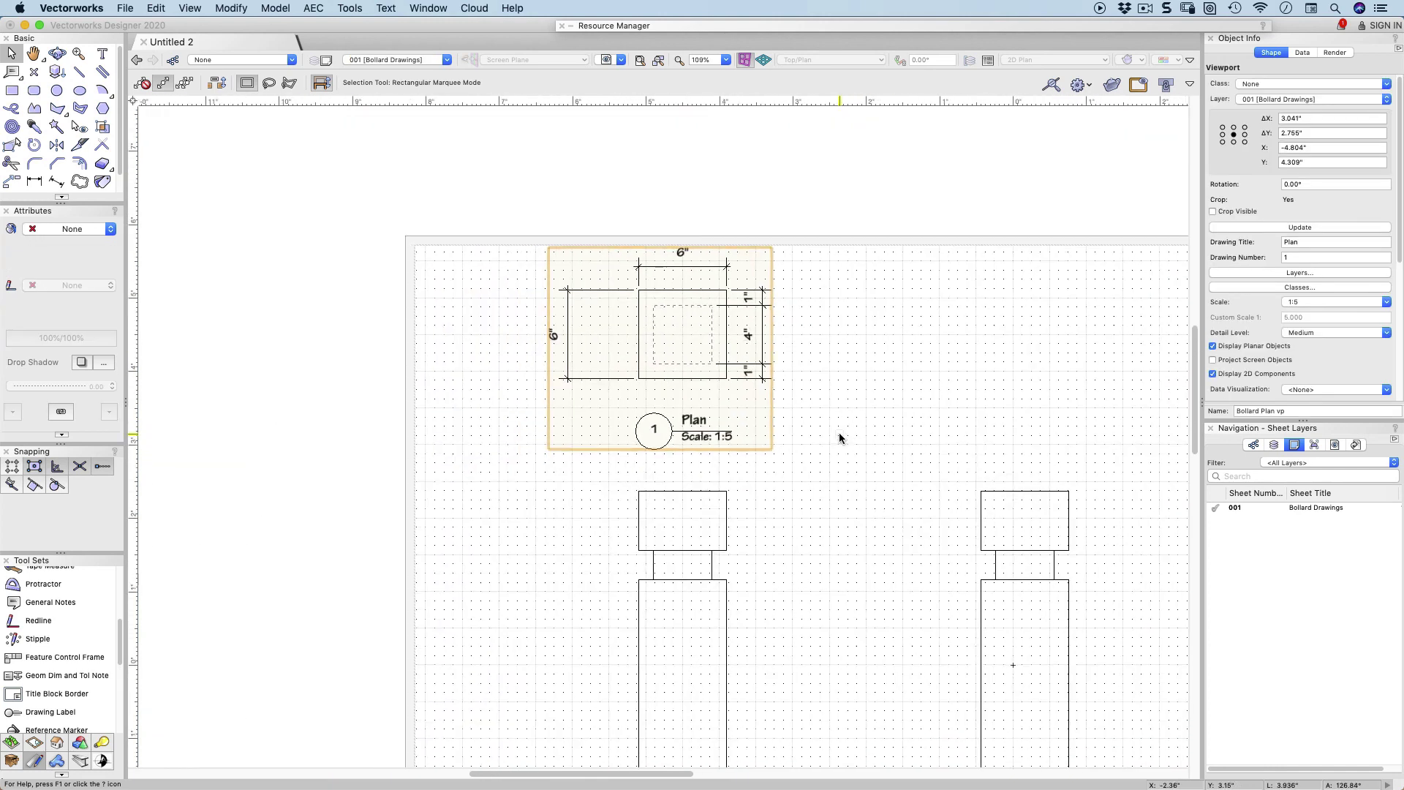
middle_click_drag(736, 251, 657, 175)
left_click(537, 281)
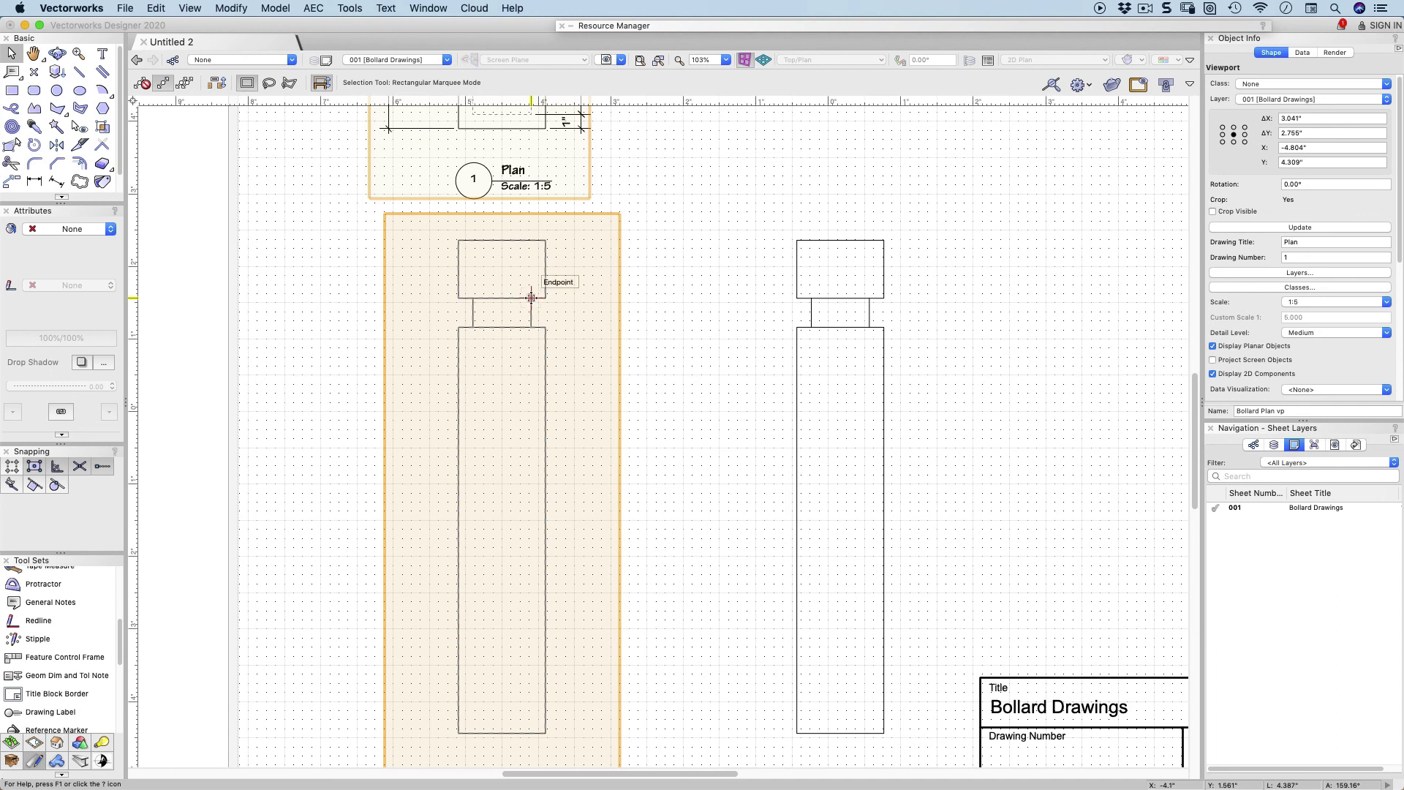
right_click(529, 296)
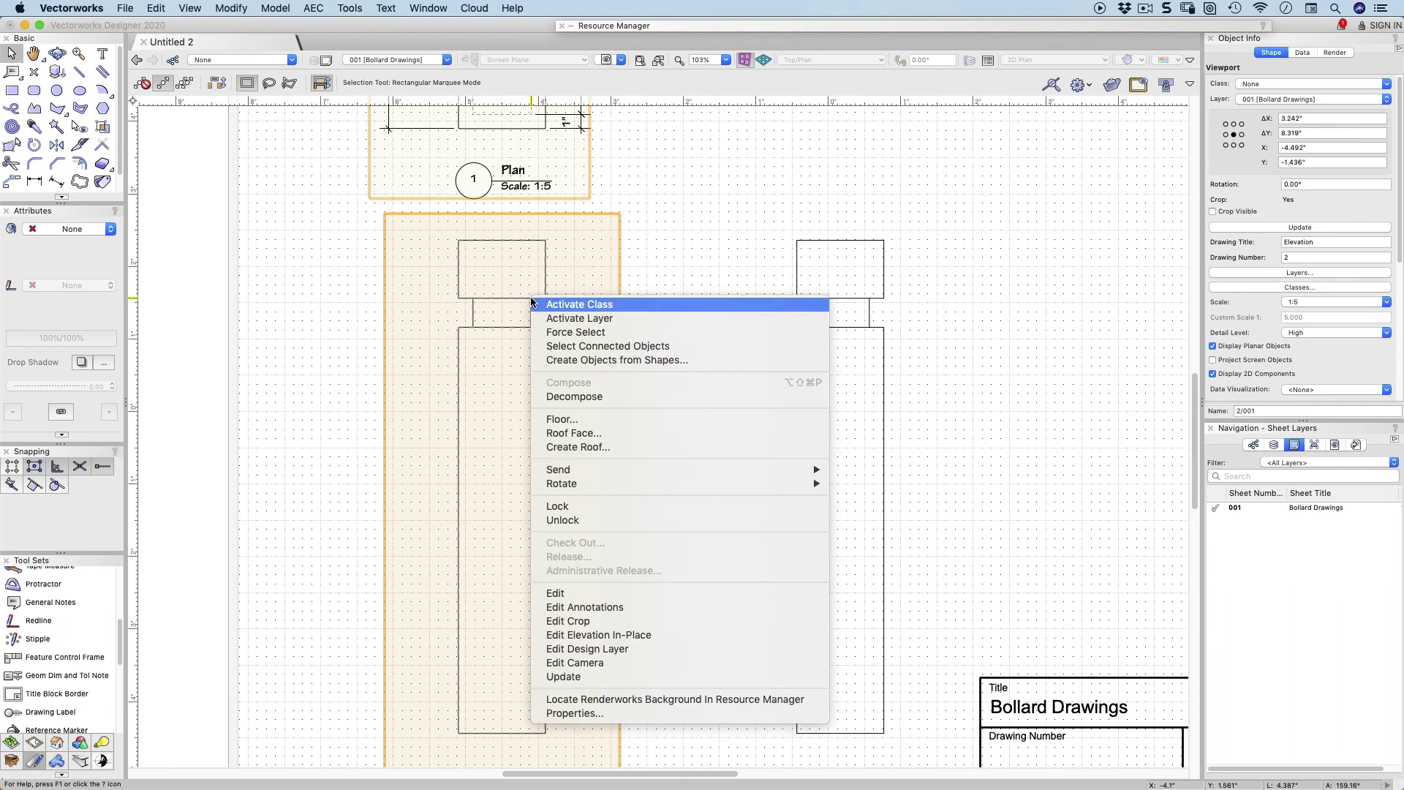
left_click(567, 607)
scroll(578, 519, "down", 2)
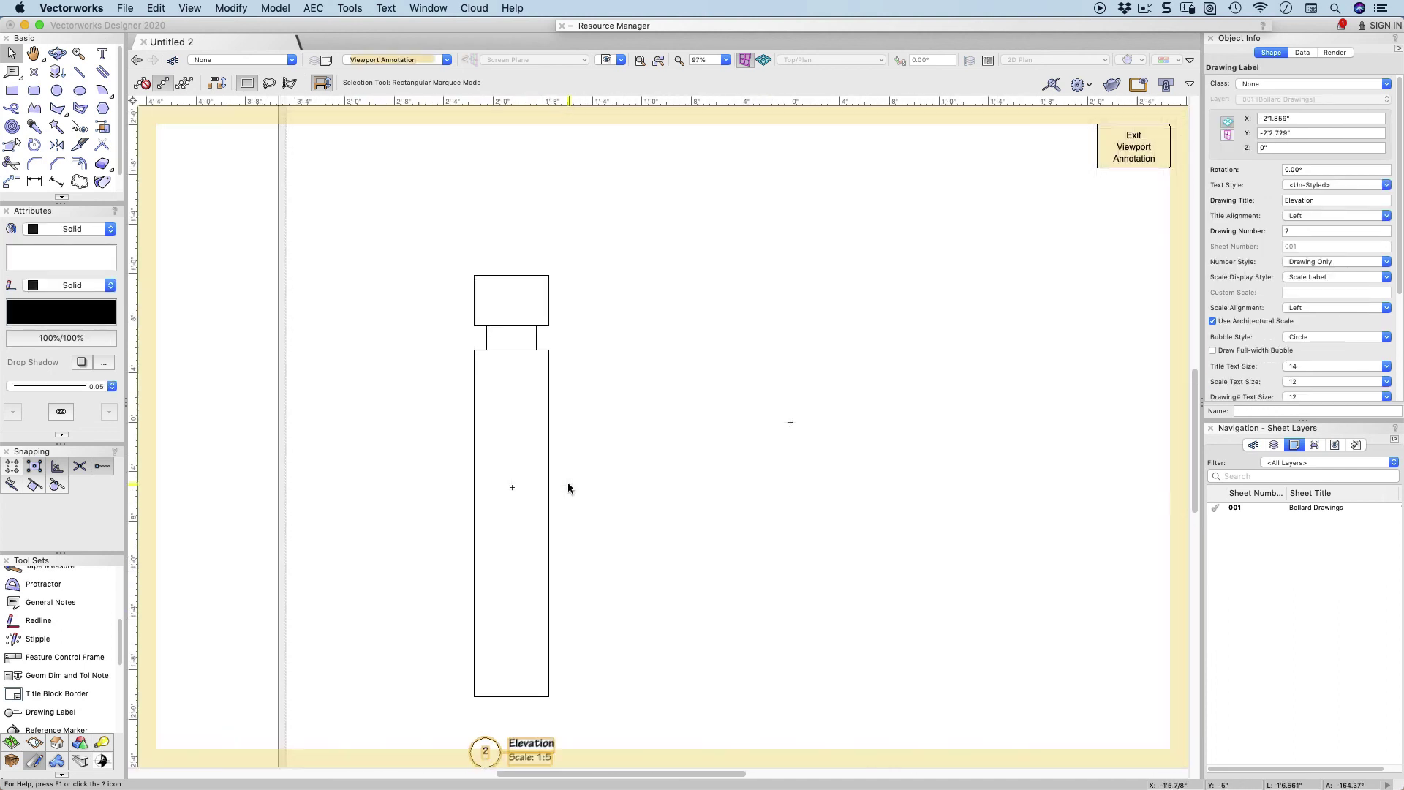
middle_click_drag(568, 486, 568, 508)
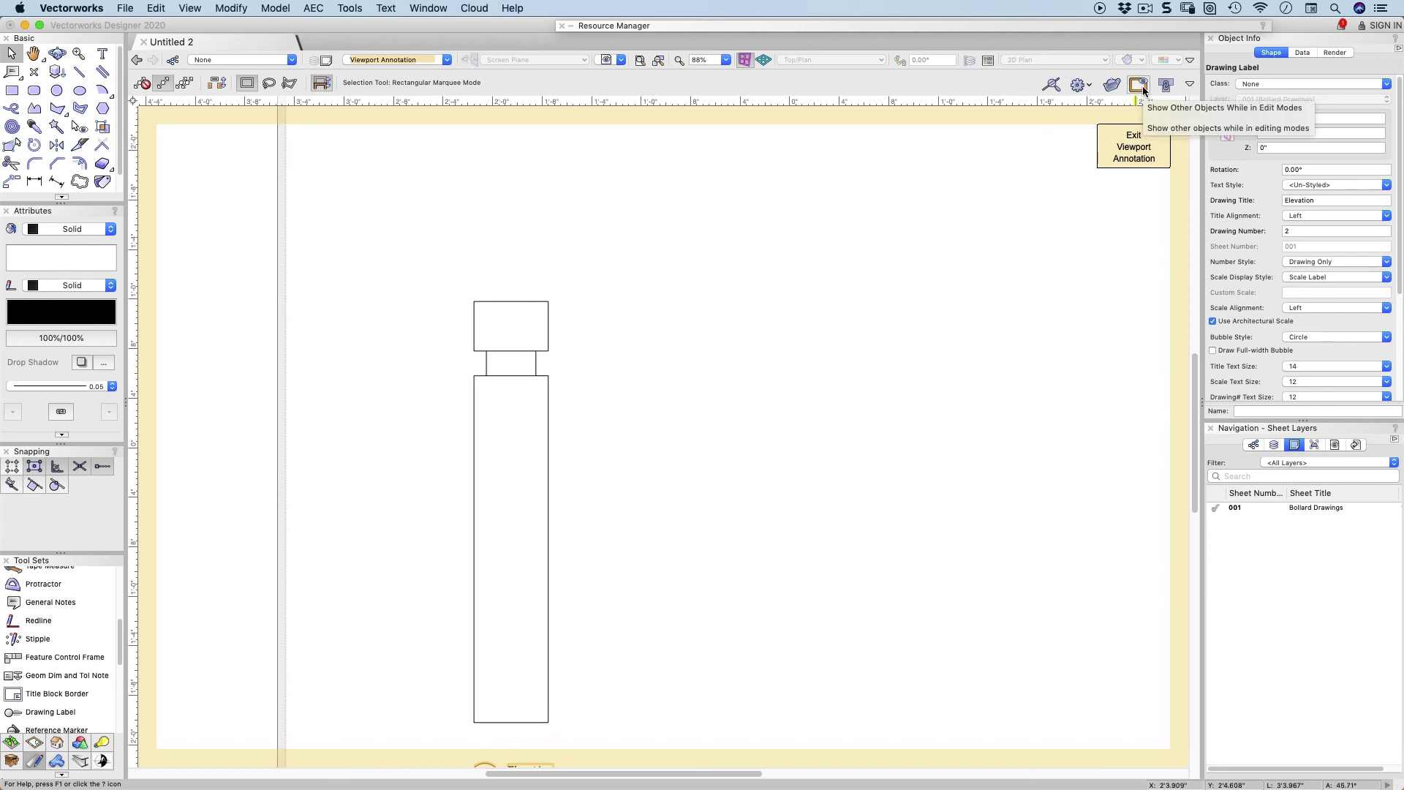
Turn on the display of other sheet objects while editing the Elevation viewport's annotations.
left_click(1188, 87)
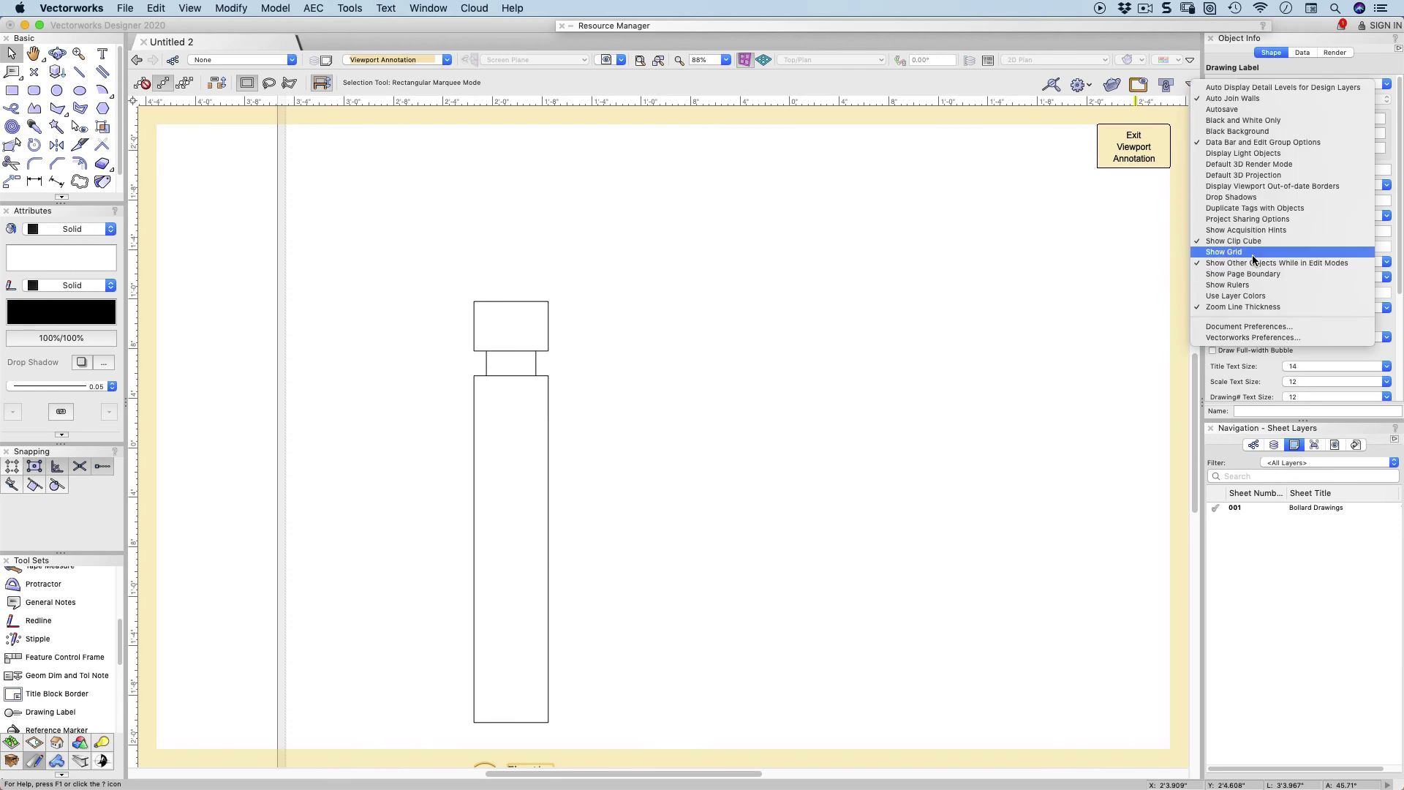
left_click(1137, 84)
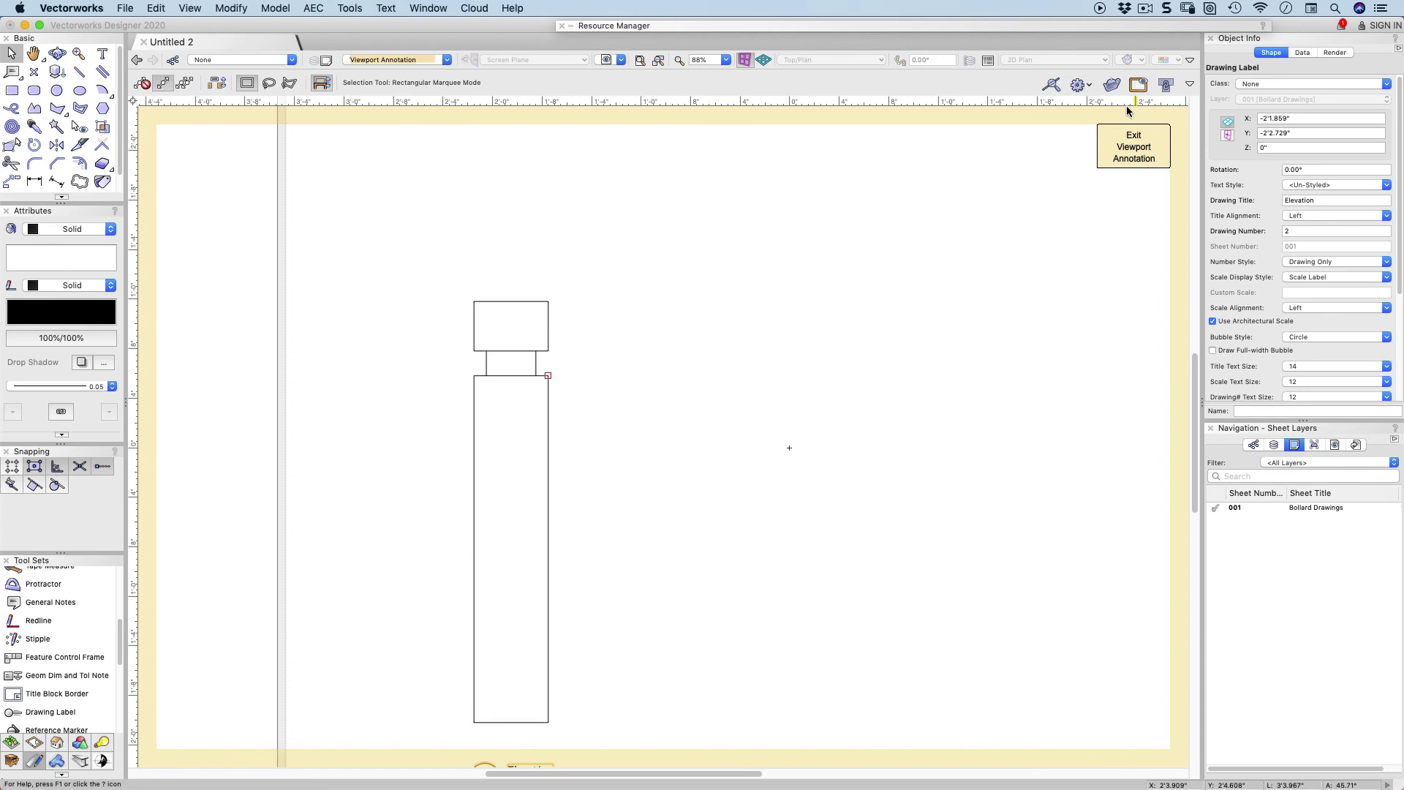
left_click(1132, 87)
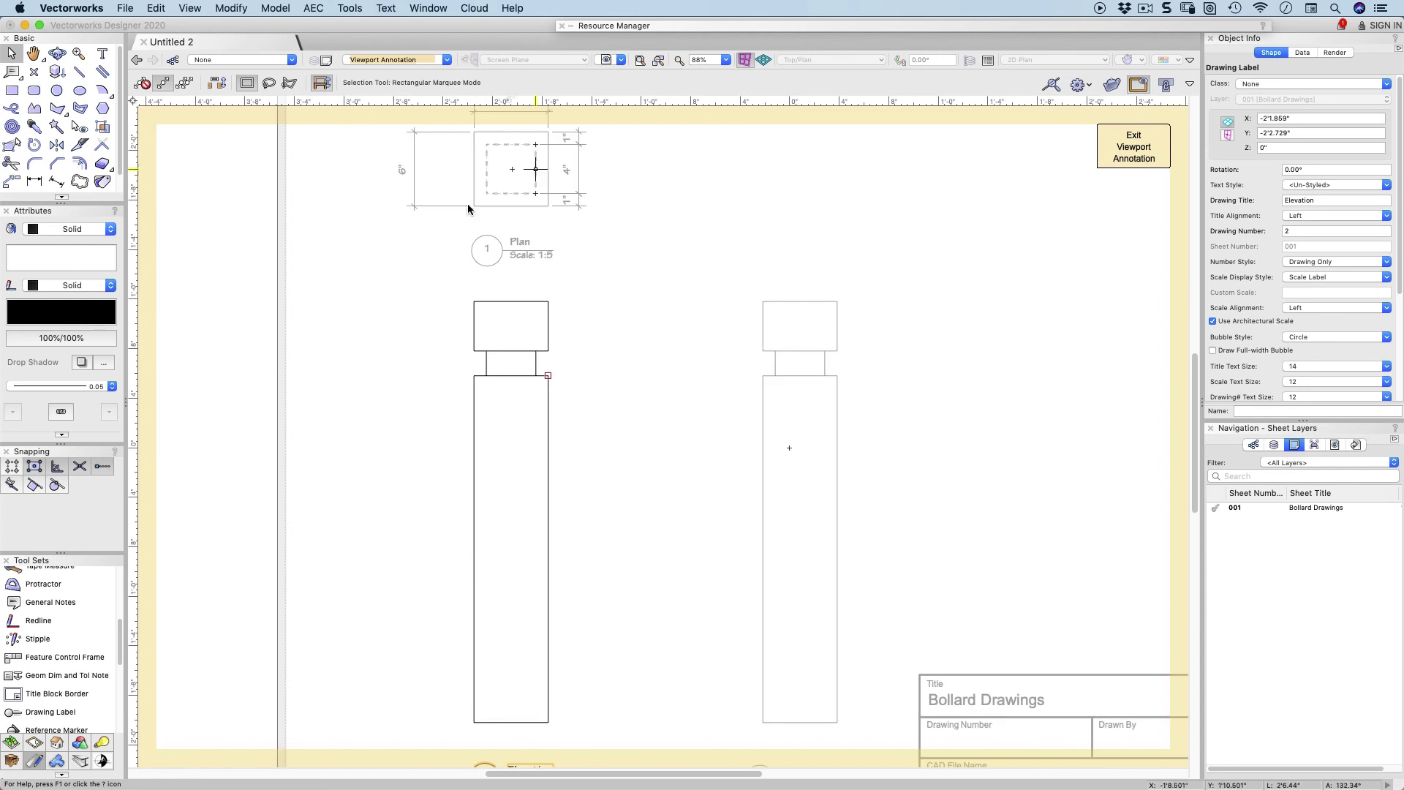
Add a constrained chain dimension down the Elevation's left side through the cap, neck and post heights, and exit the annotations.
left_click(34, 185)
left_click(473, 301)
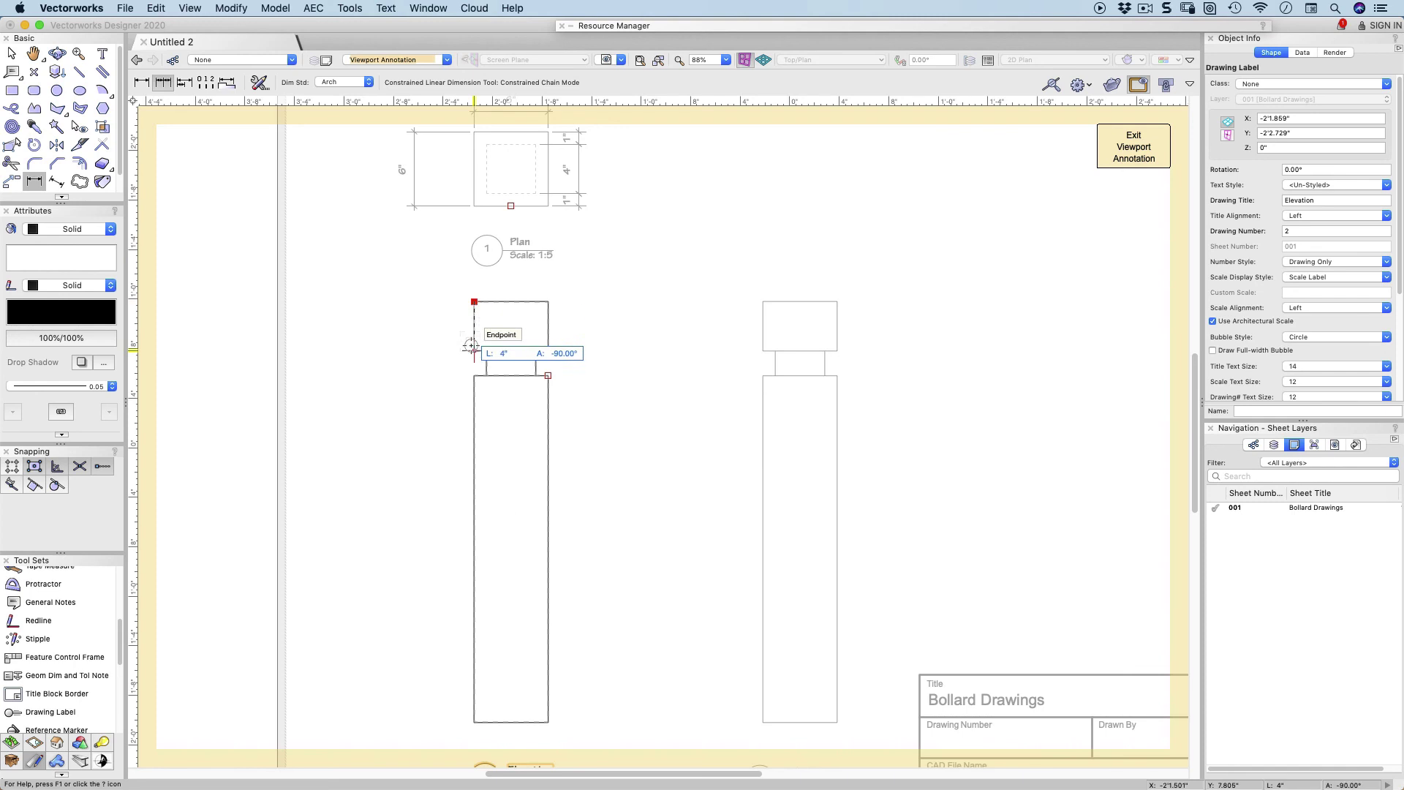
left_click(474, 350)
left_click(413, 325)
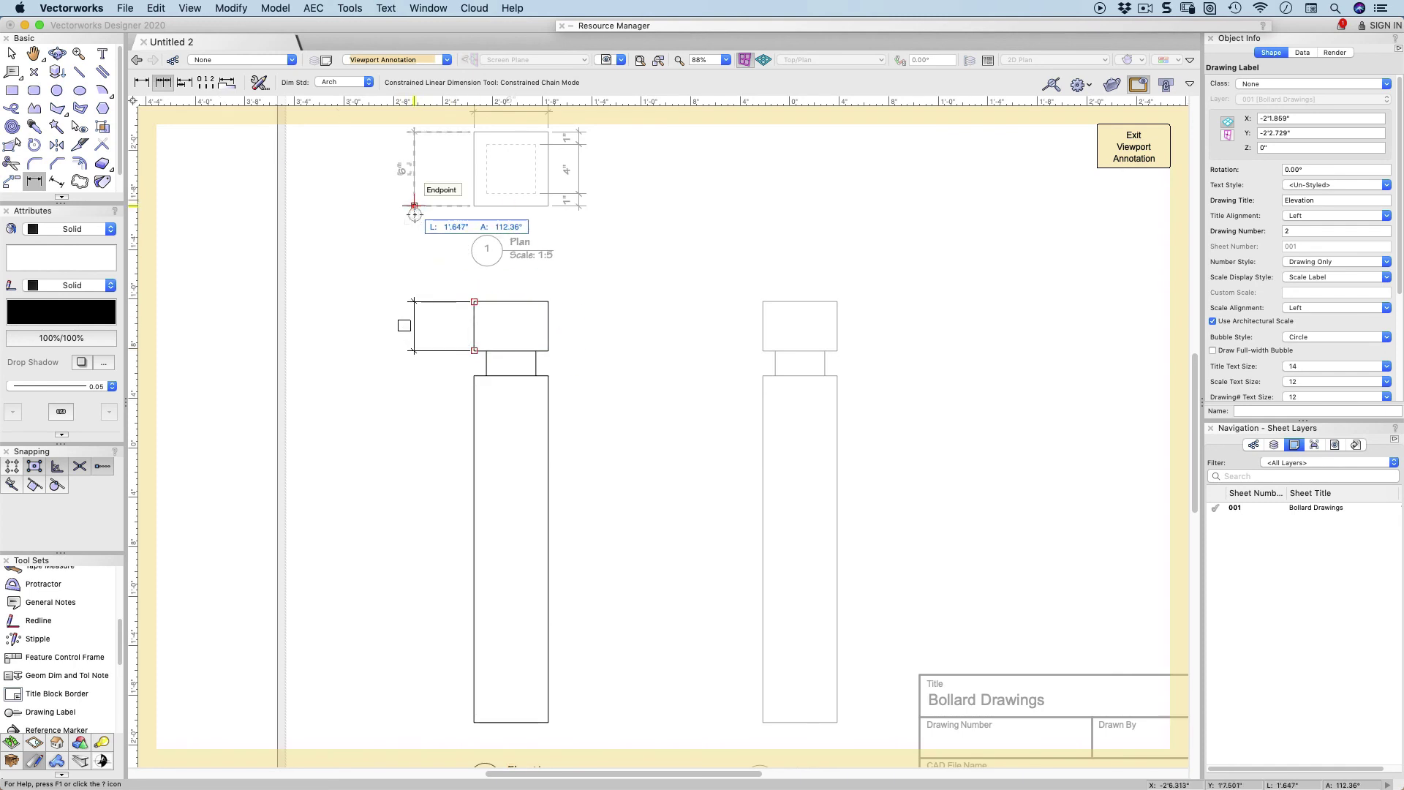
double_click(473, 376)
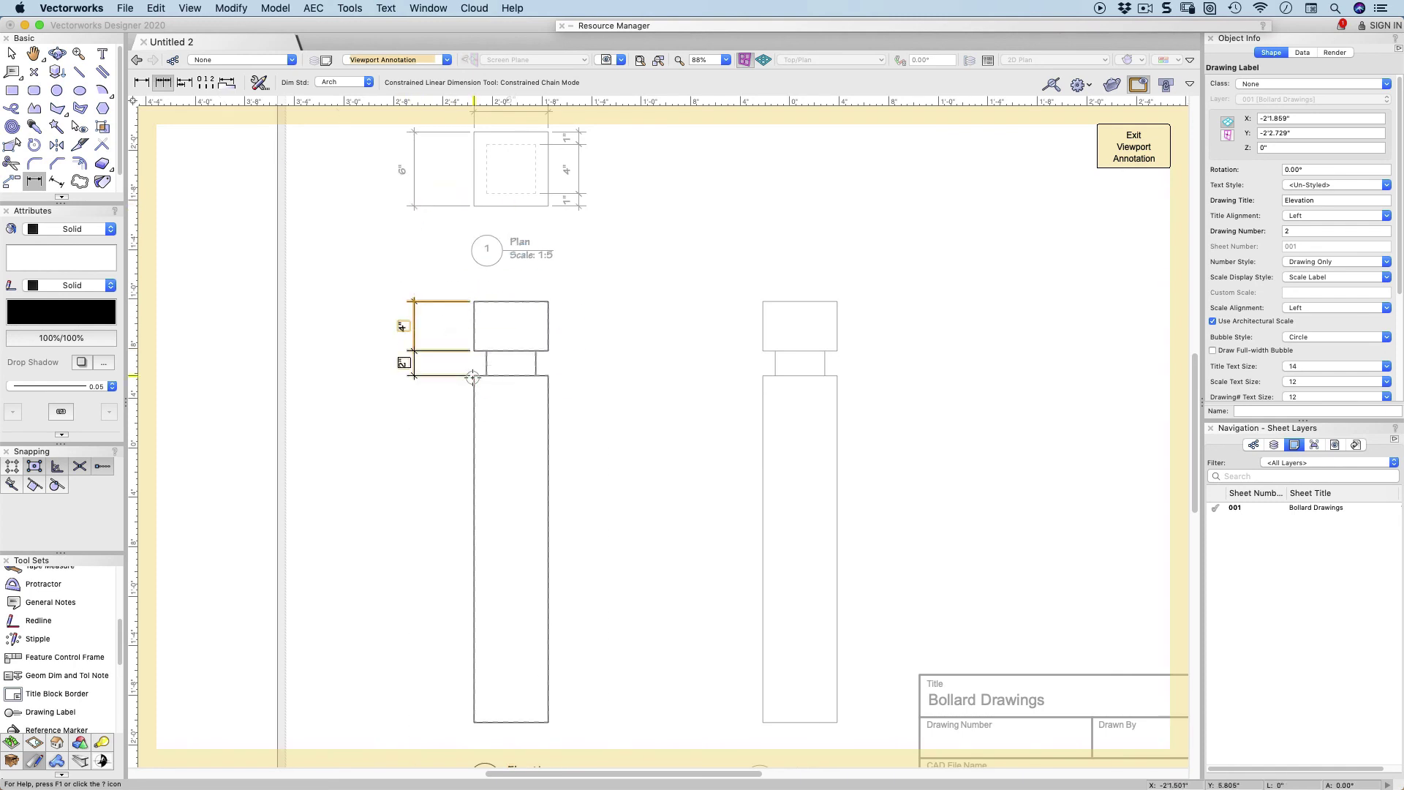
double_click(474, 723)
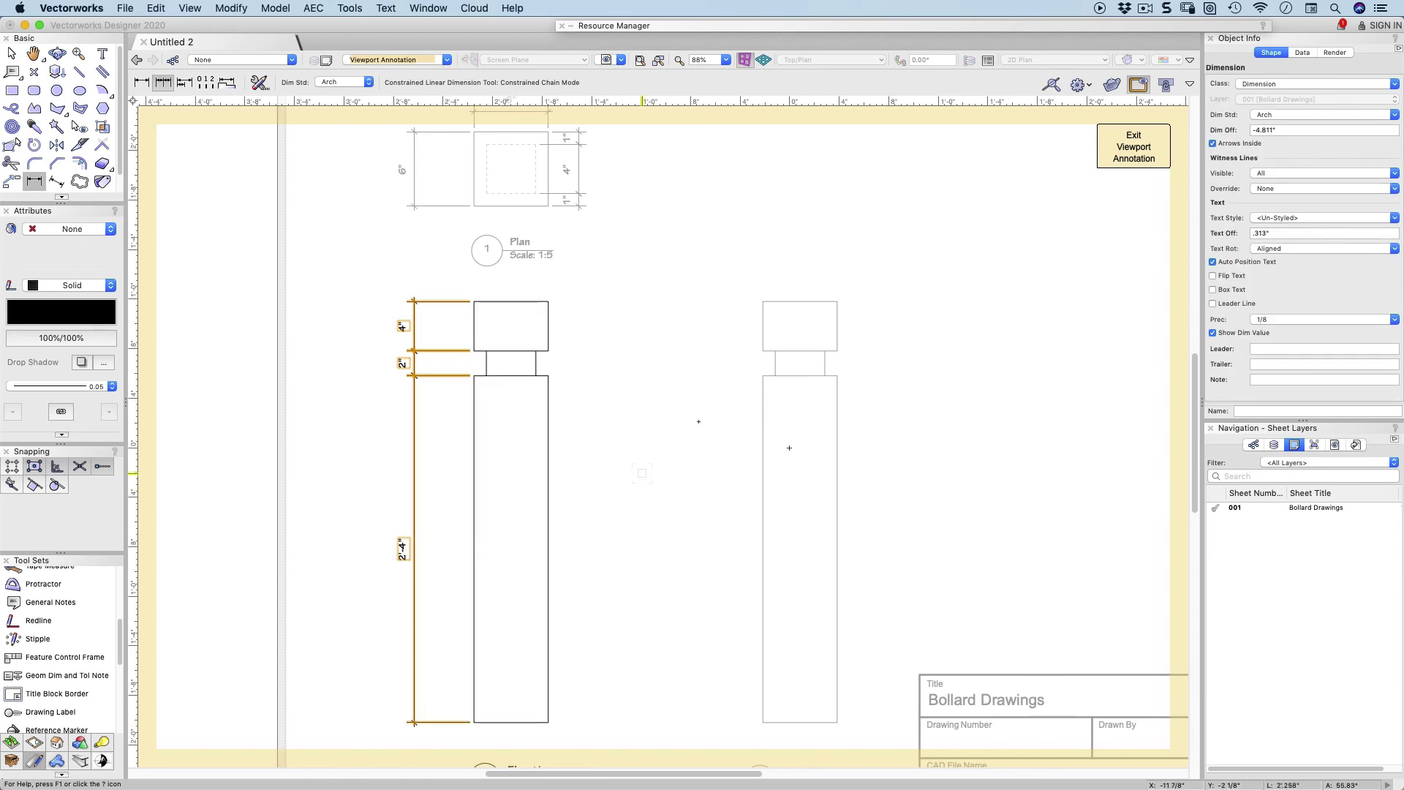
left_click(1133, 146)
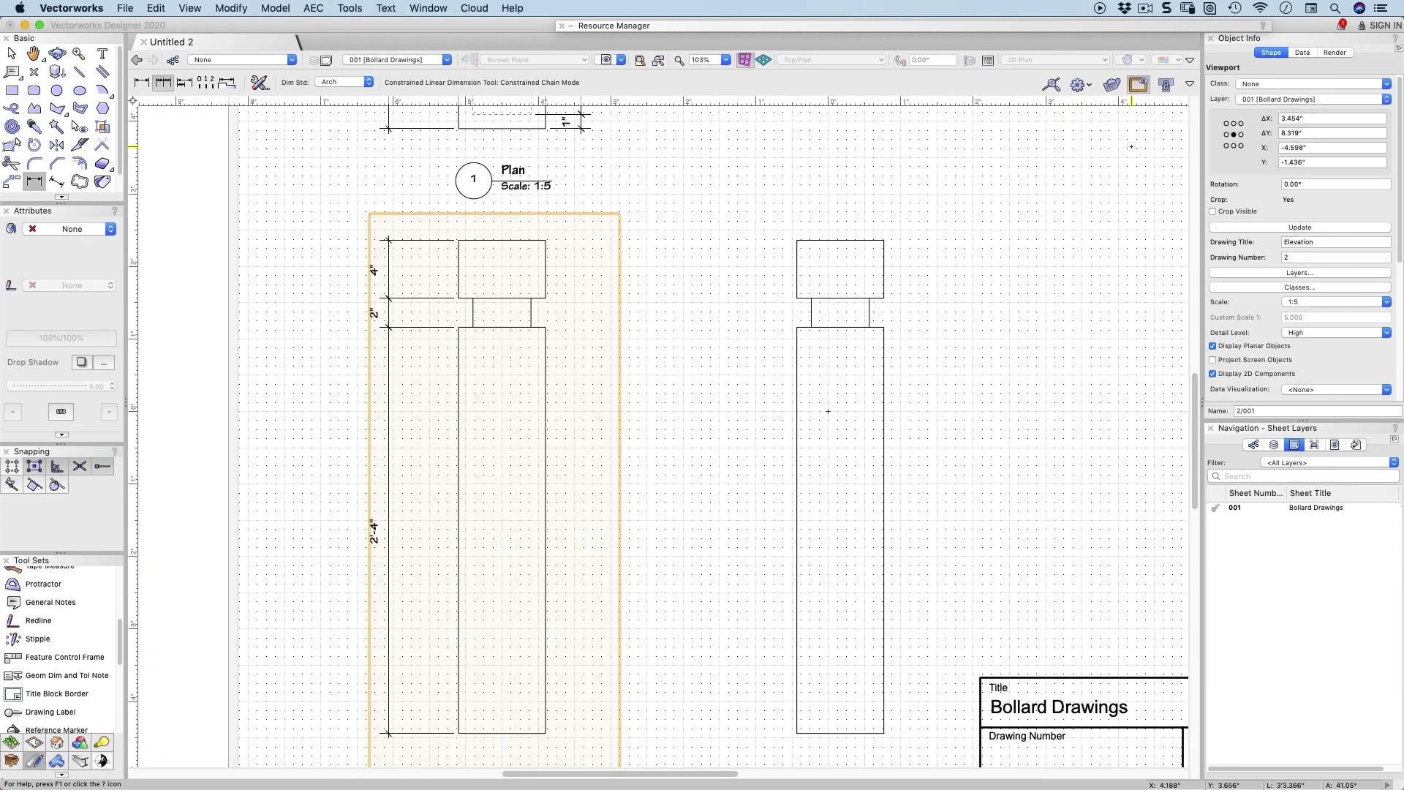
Clear the selection and switch the workspace to Architect ANZ.
scroll(906, 238, "down", 5)
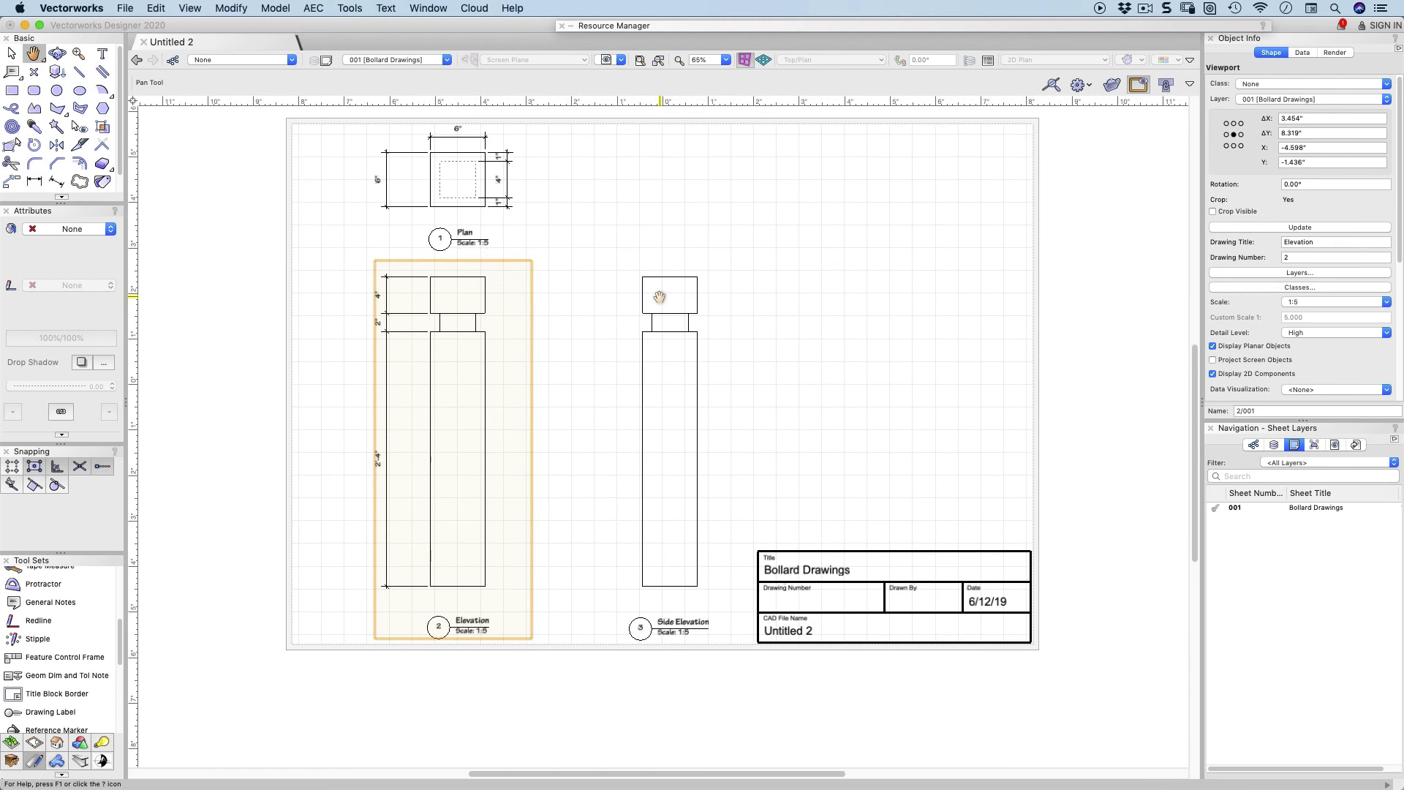
left_click(11, 53)
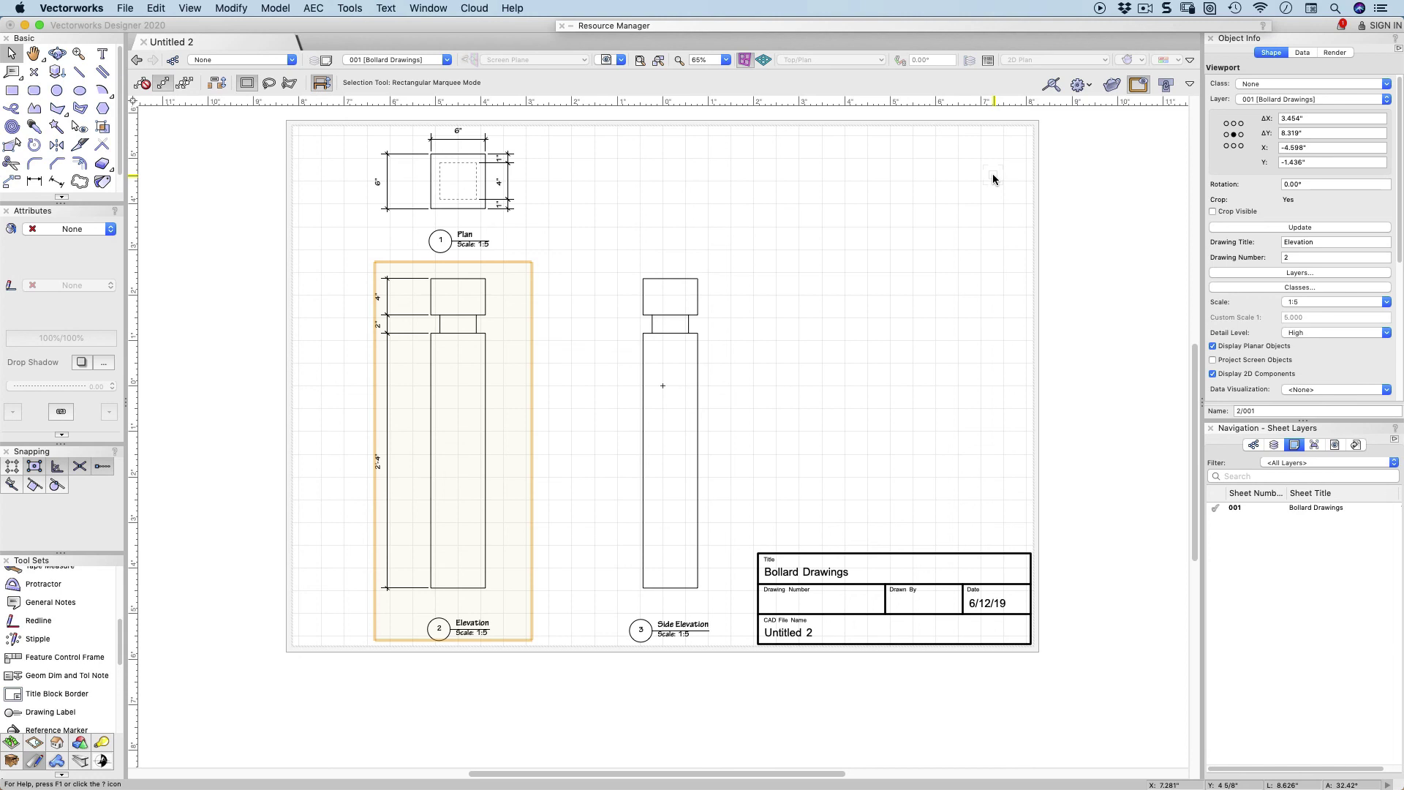
left_click(910, 197)
left_click(348, 8)
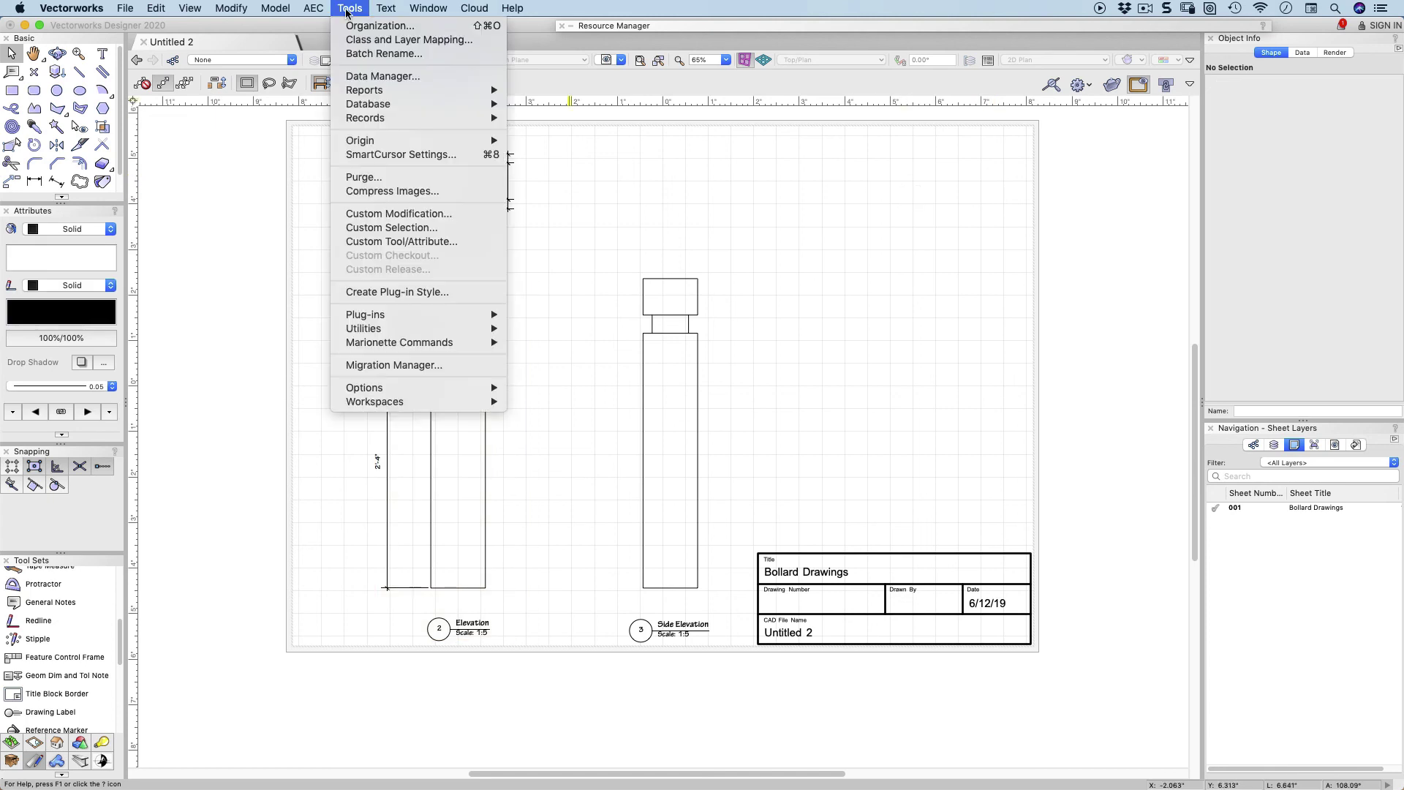
mouse_move(418, 408)
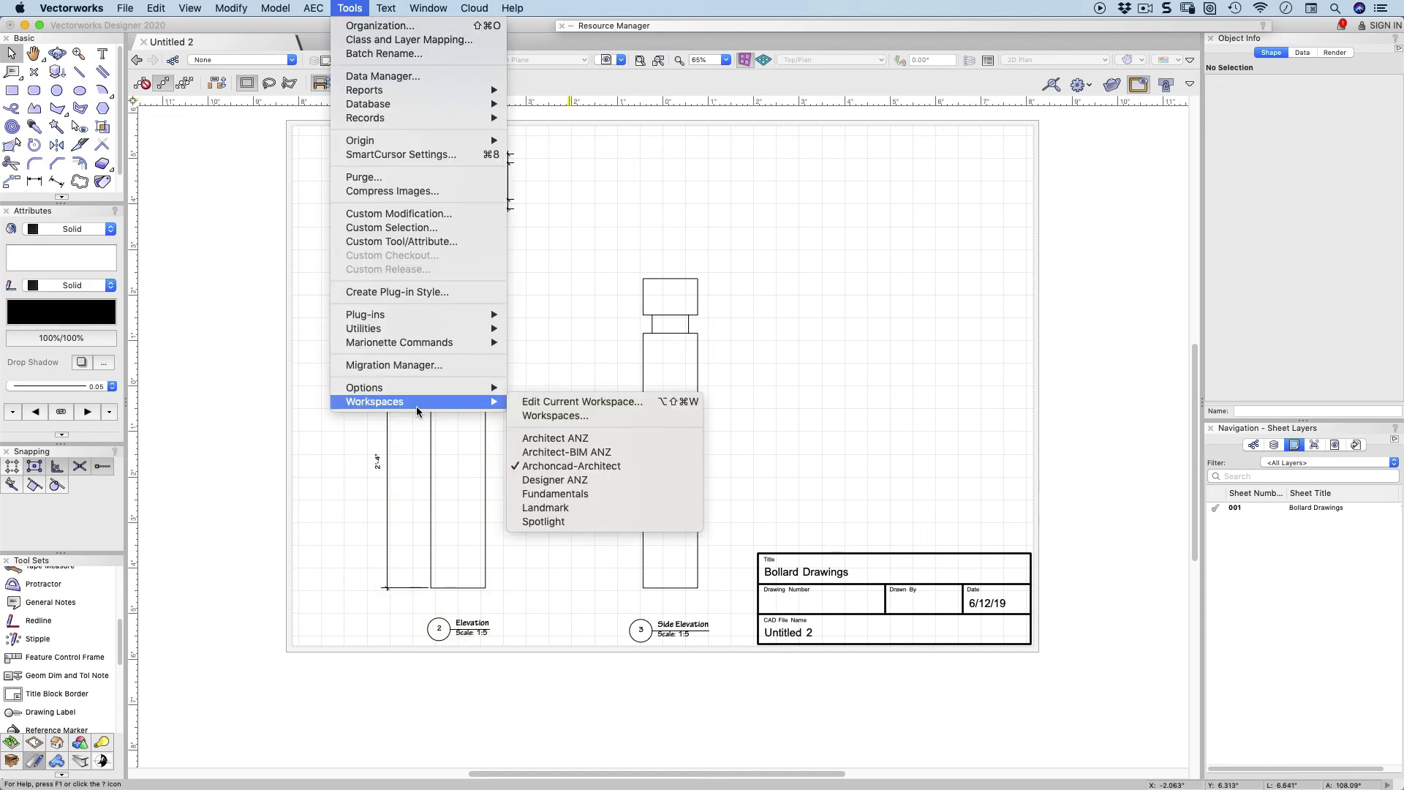
left_click(579, 445)
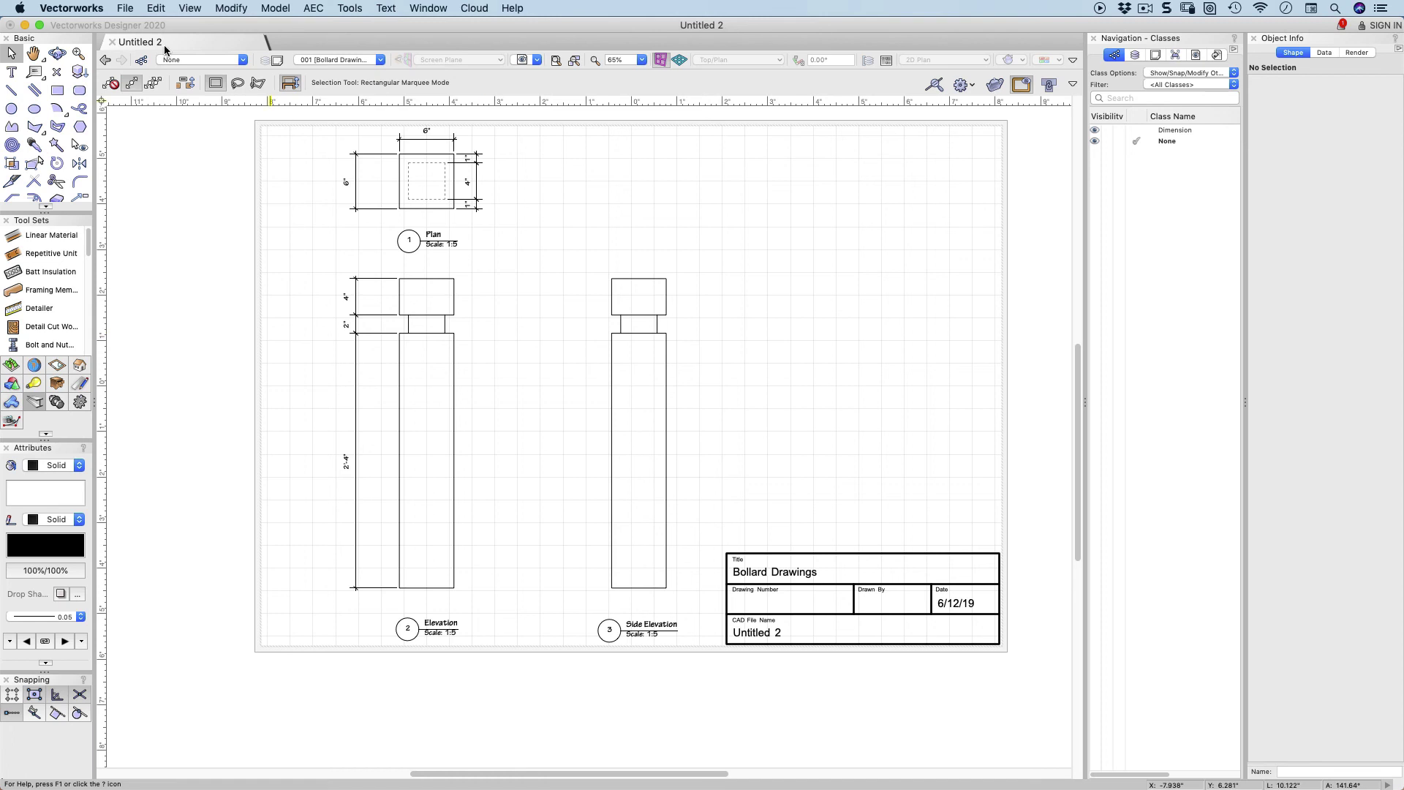
Create multiple viewports at 1:5 scale in third angle projection with Front, Top and Right views.
left_click(189, 8)
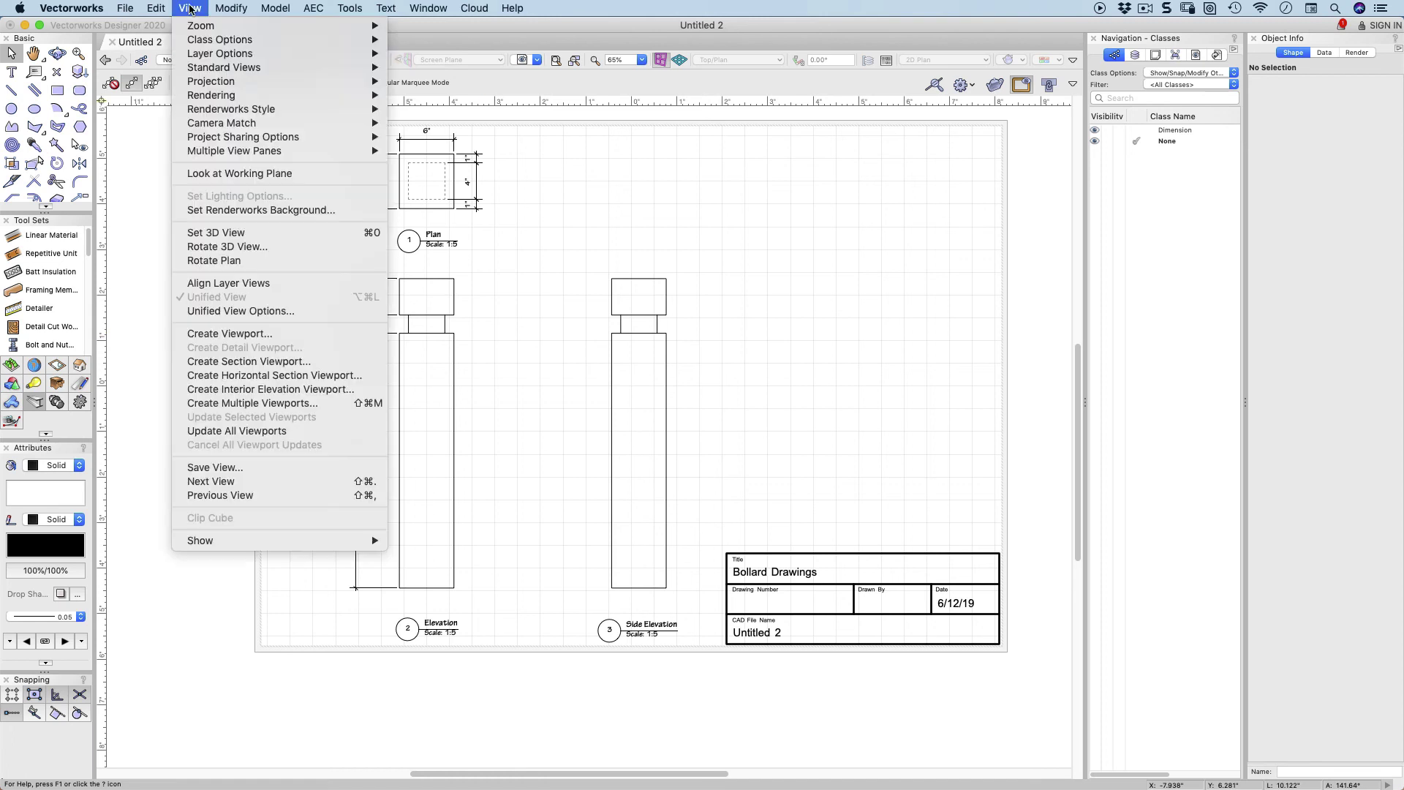
left_click(291, 404)
left_click(753, 162)
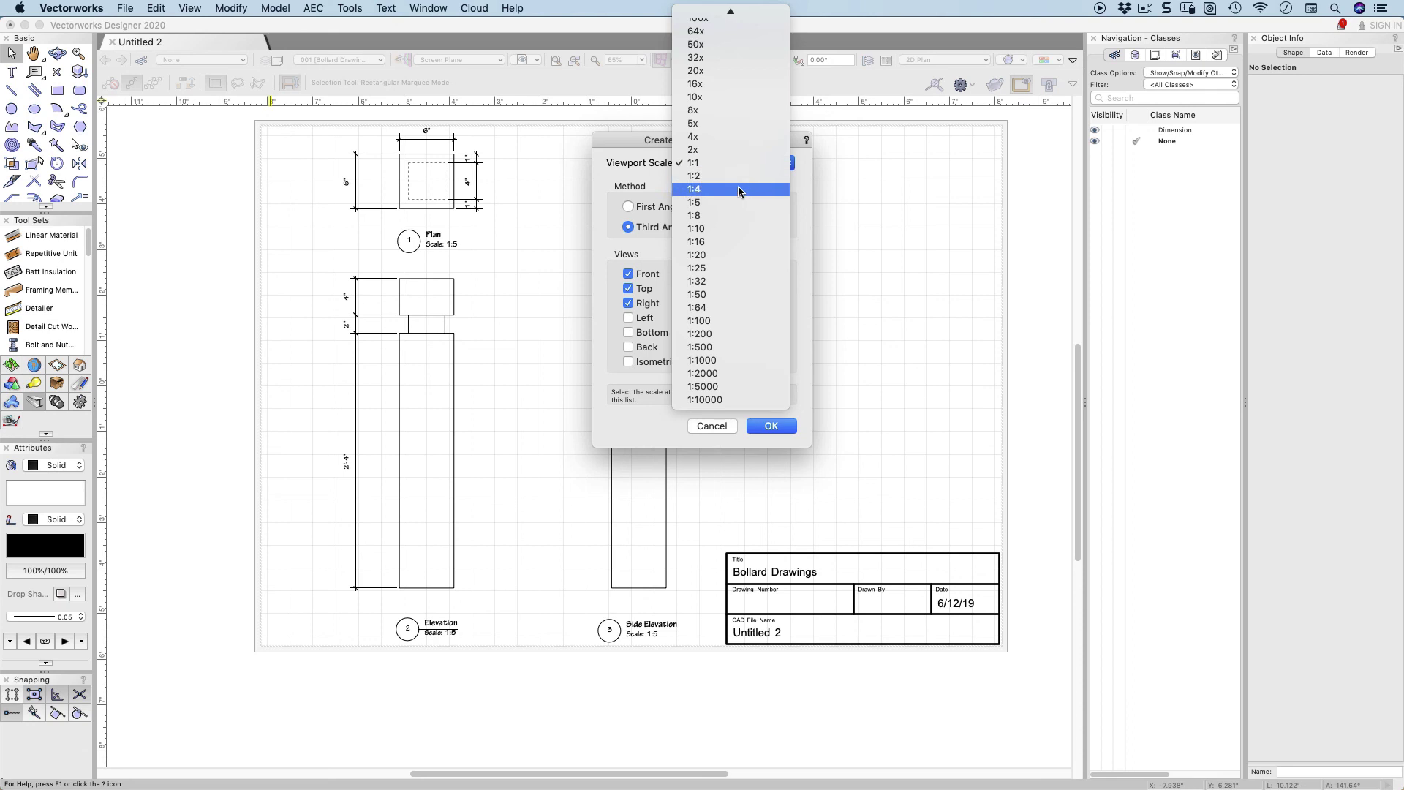
left_click(734, 196)
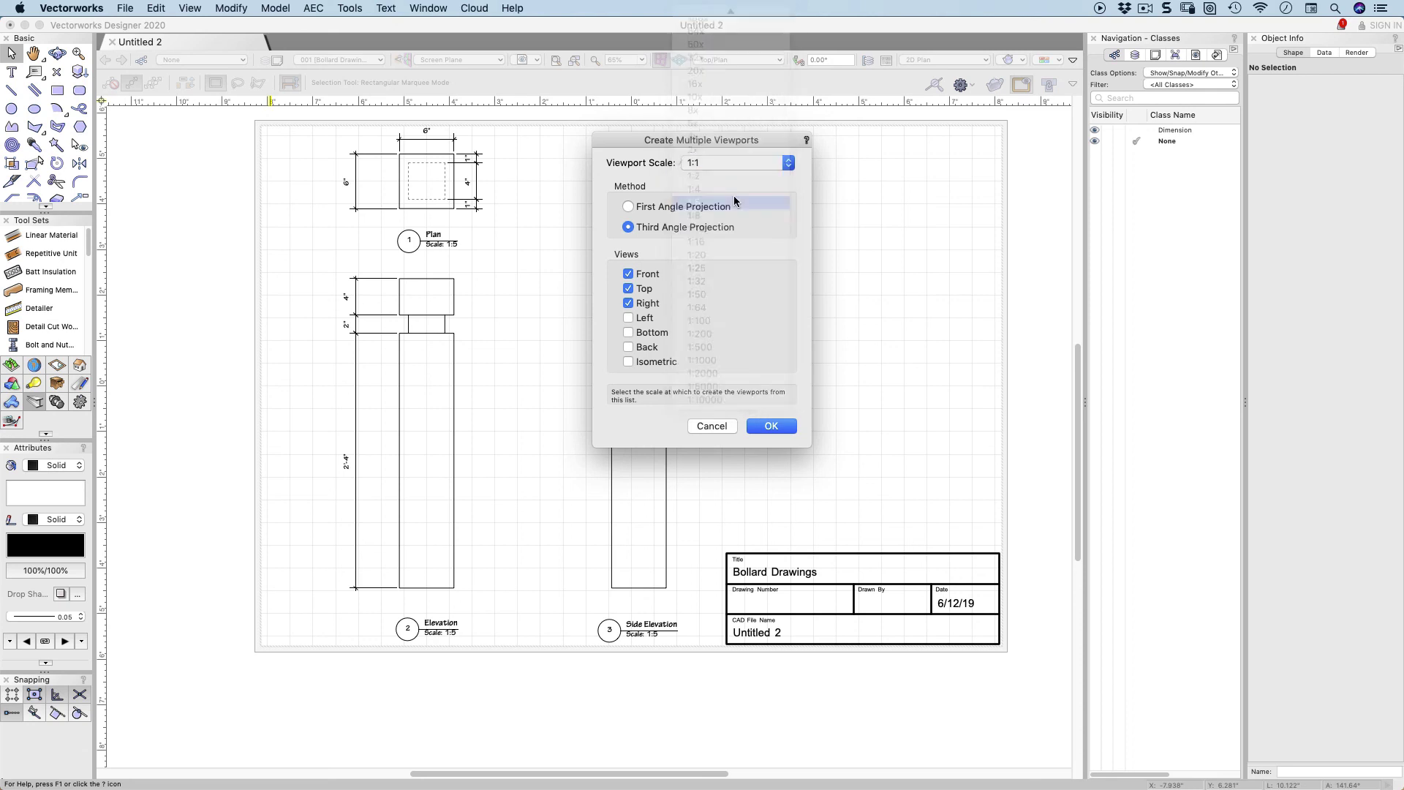
left_click(658, 206)
left_click(655, 228)
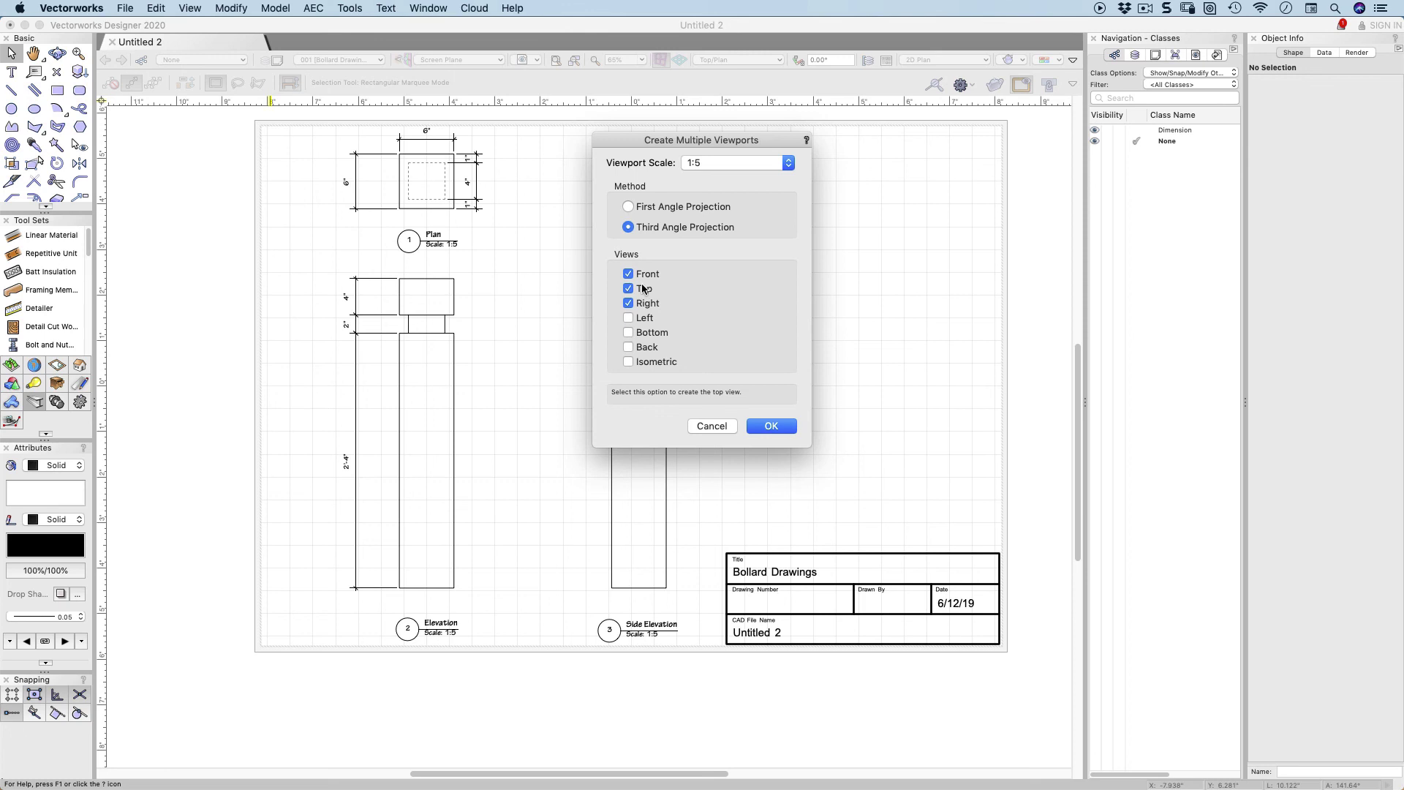
left_click(770, 426)
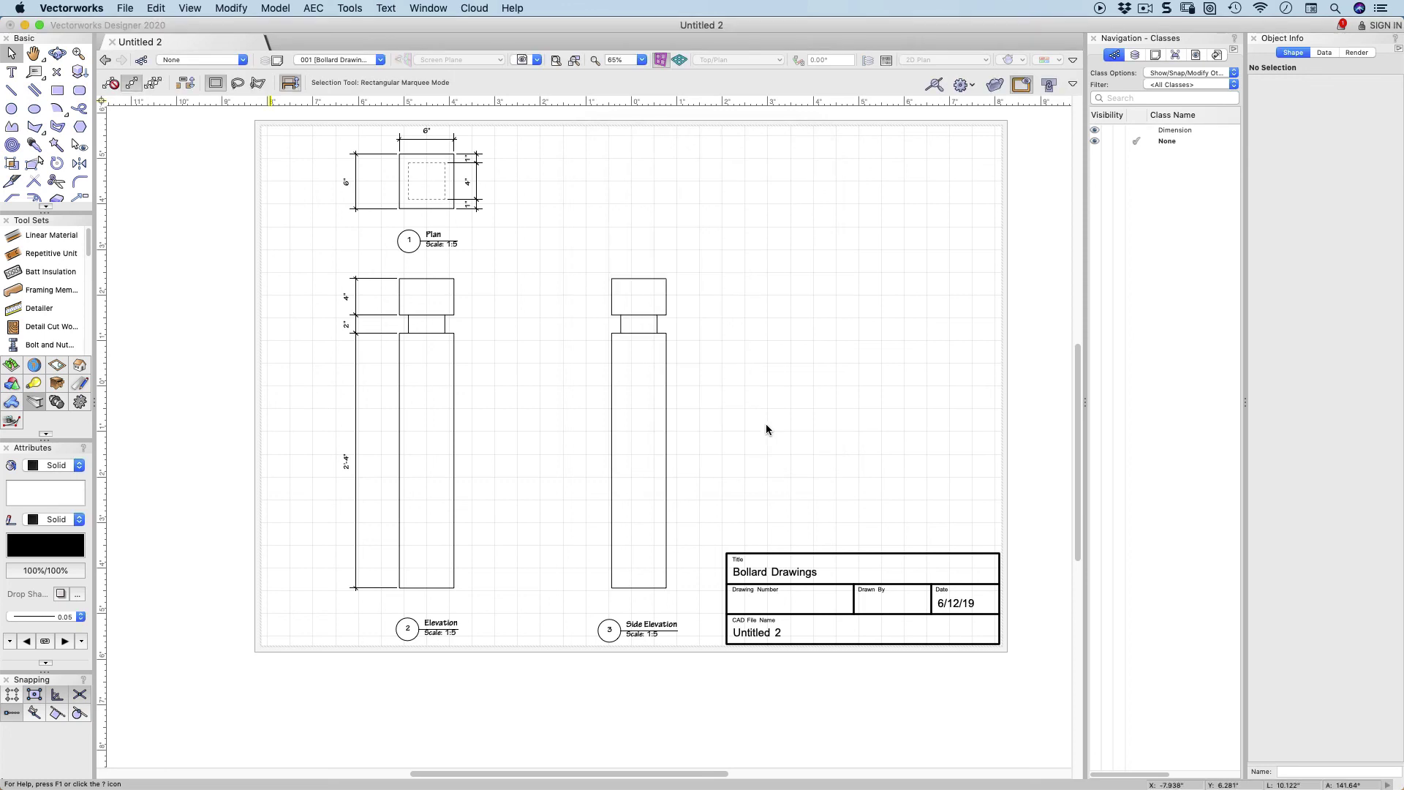
Move the three new viewports off the sheet into the empty area on its left.
scroll(757, 318, "down", 2)
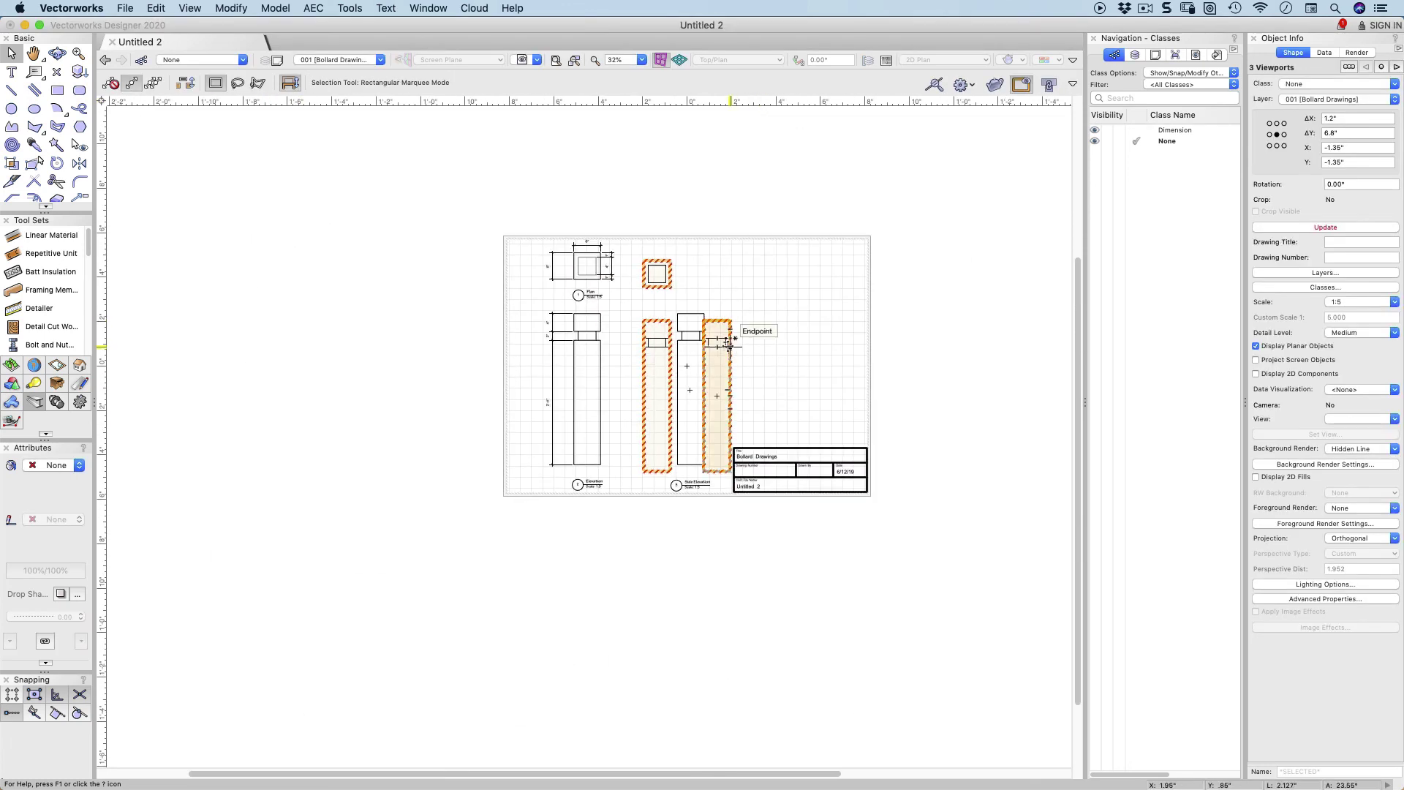
left_click_drag(731, 345, 454, 349)
left_click(455, 352)
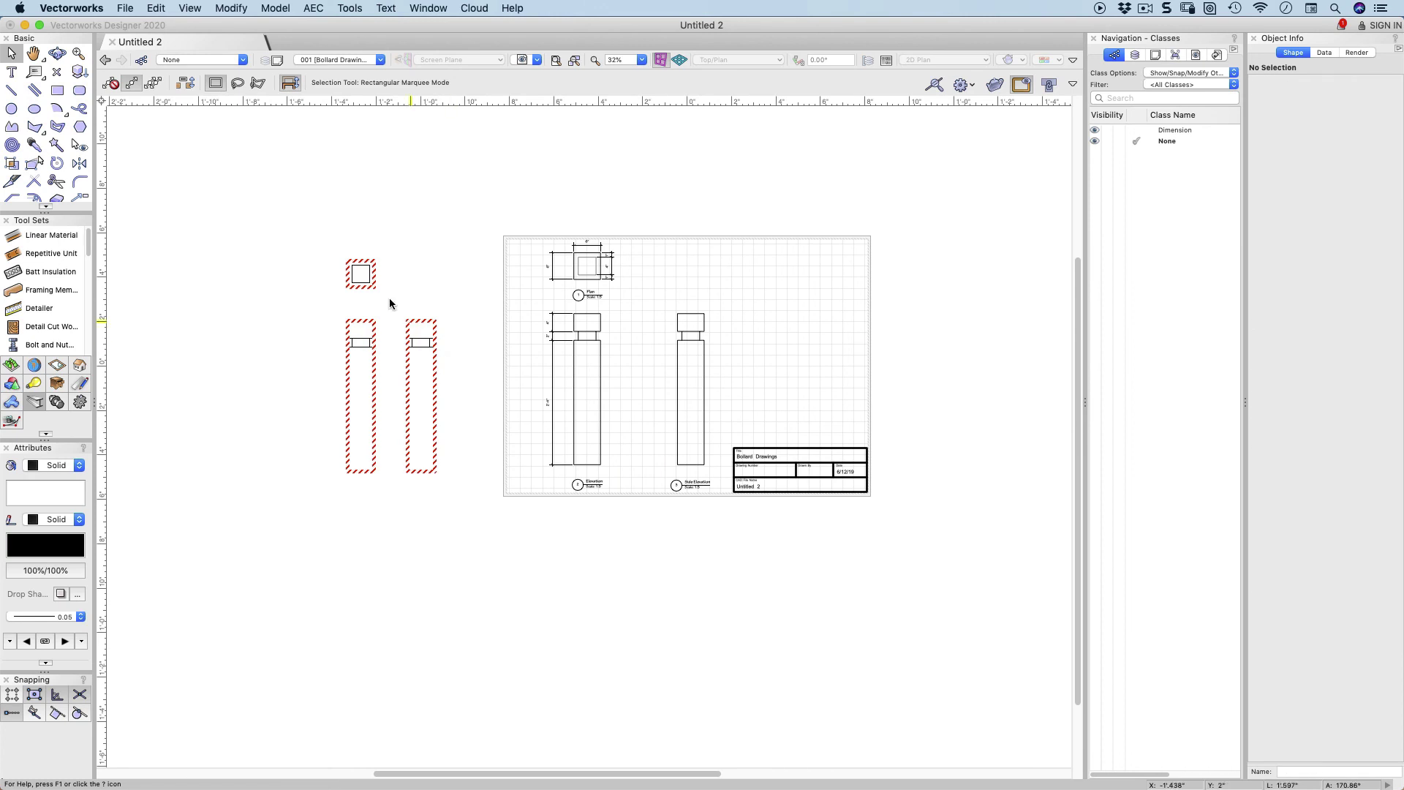
Update the three viewports beside the sheet and delete them.
left_click_drag(262, 201, 464, 507)
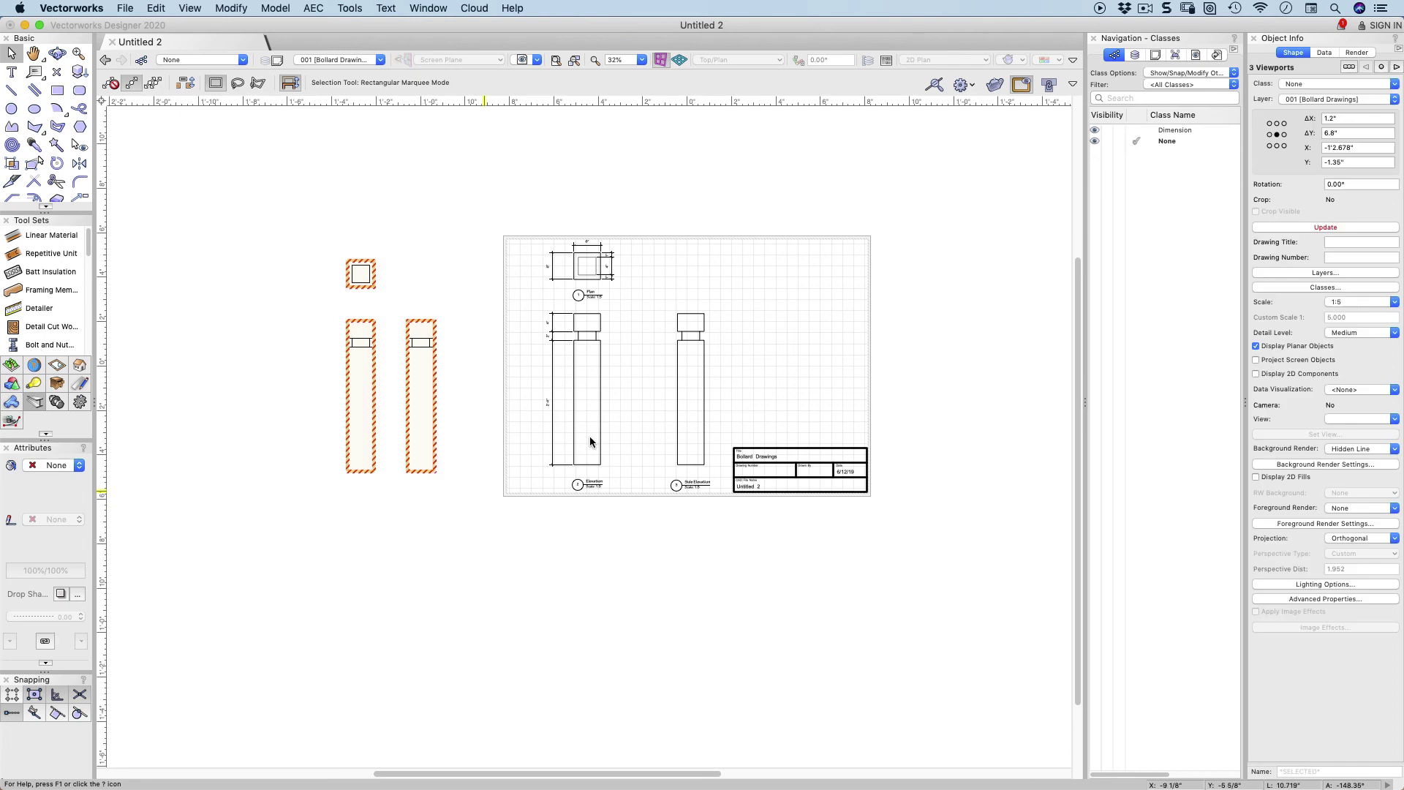
left_click(1258, 227)
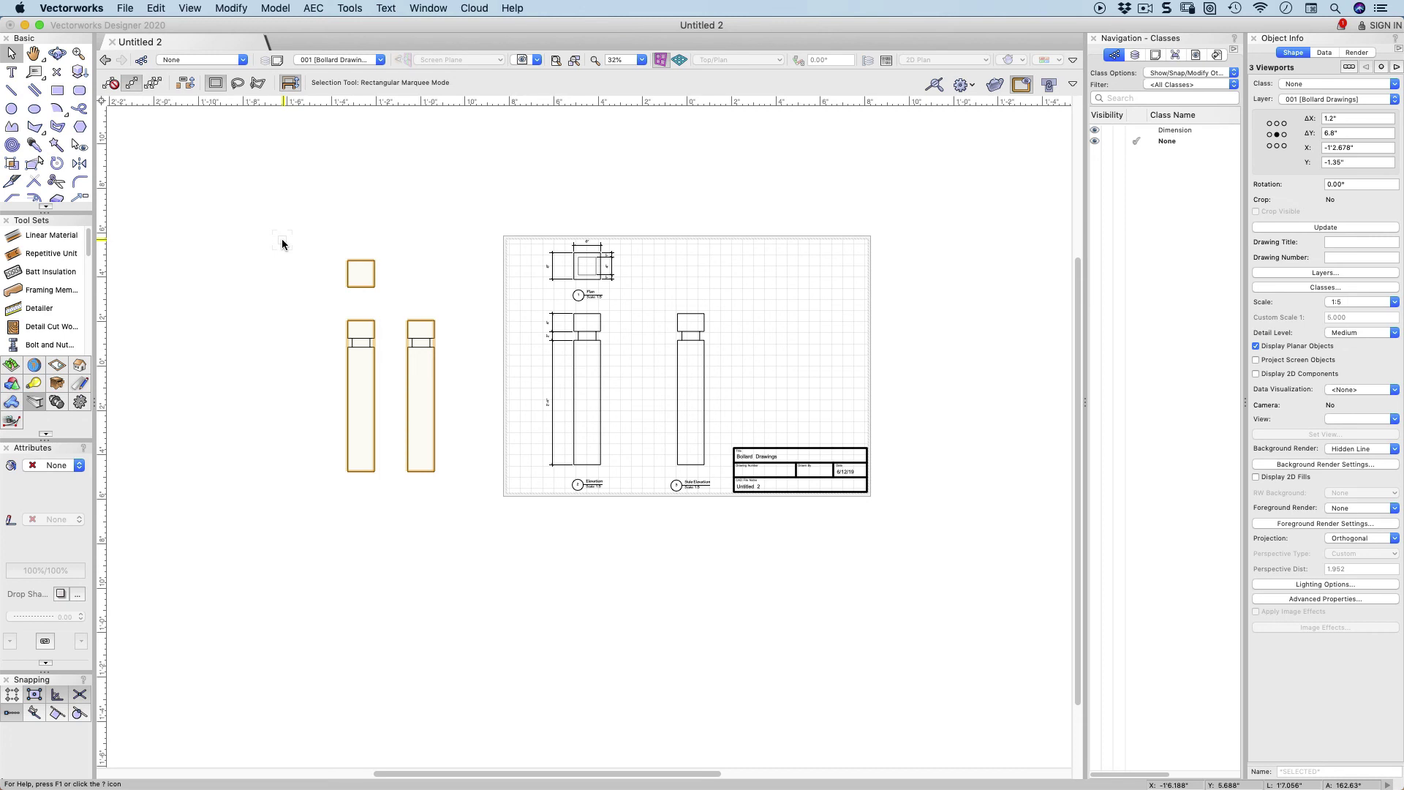
left_click(283, 243)
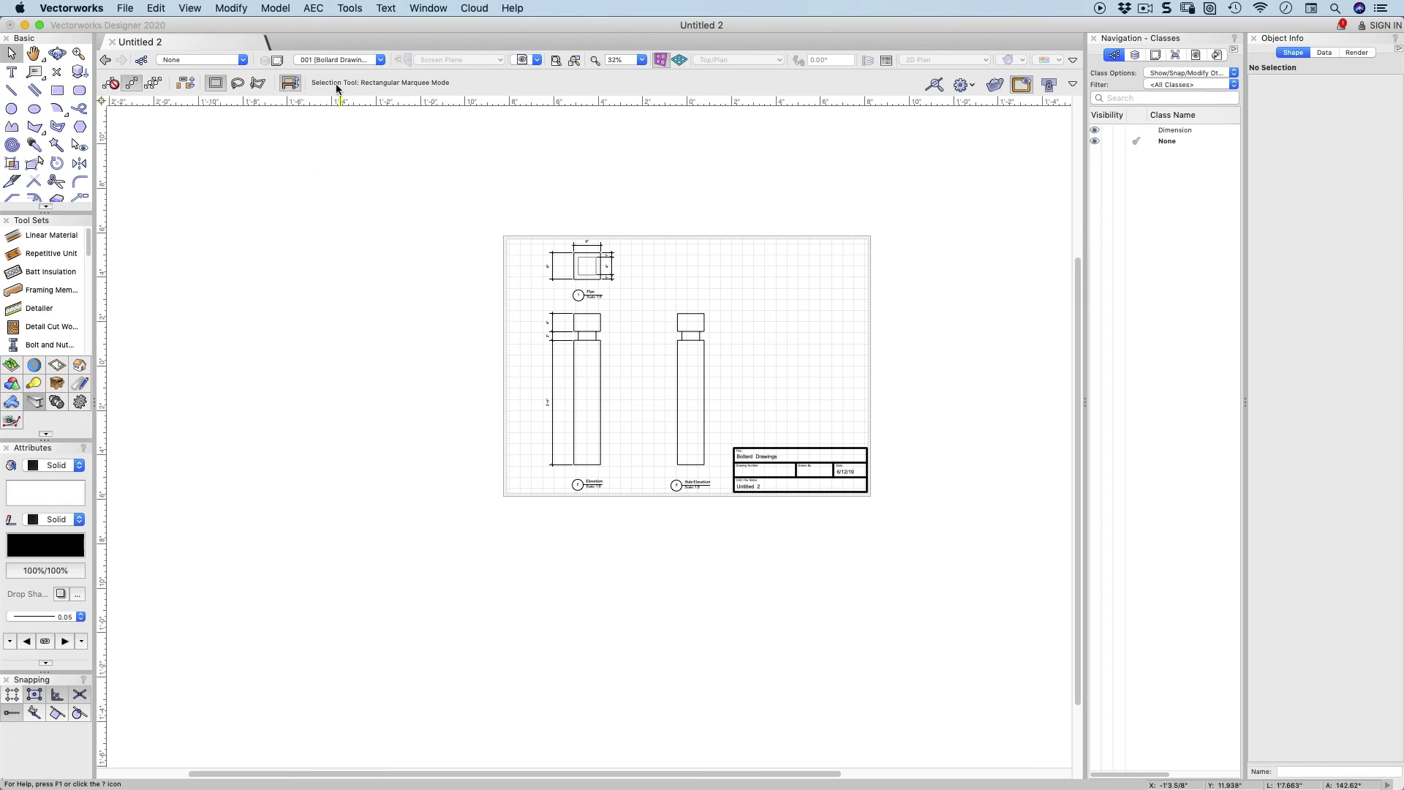
left_click(190, 8)
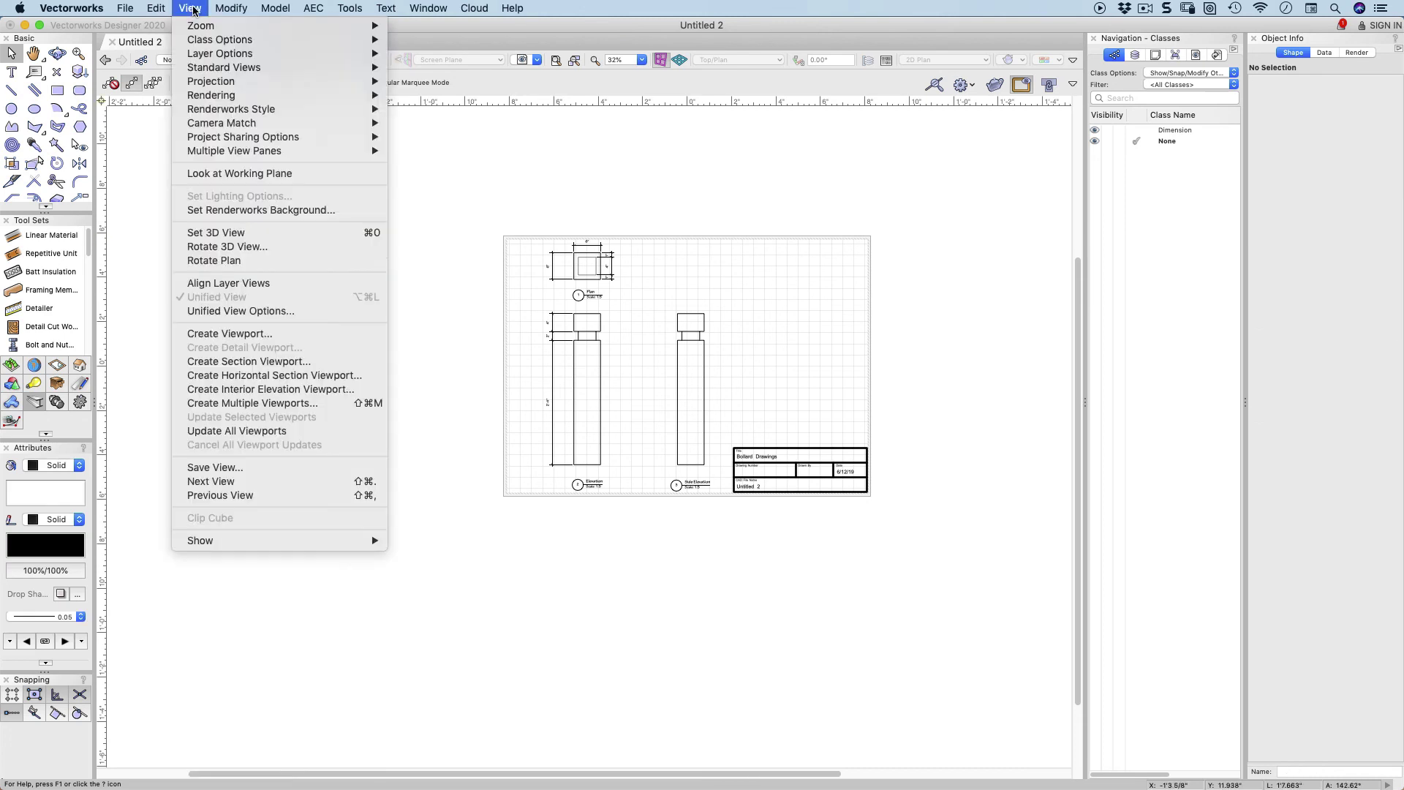
left_click(245, 404)
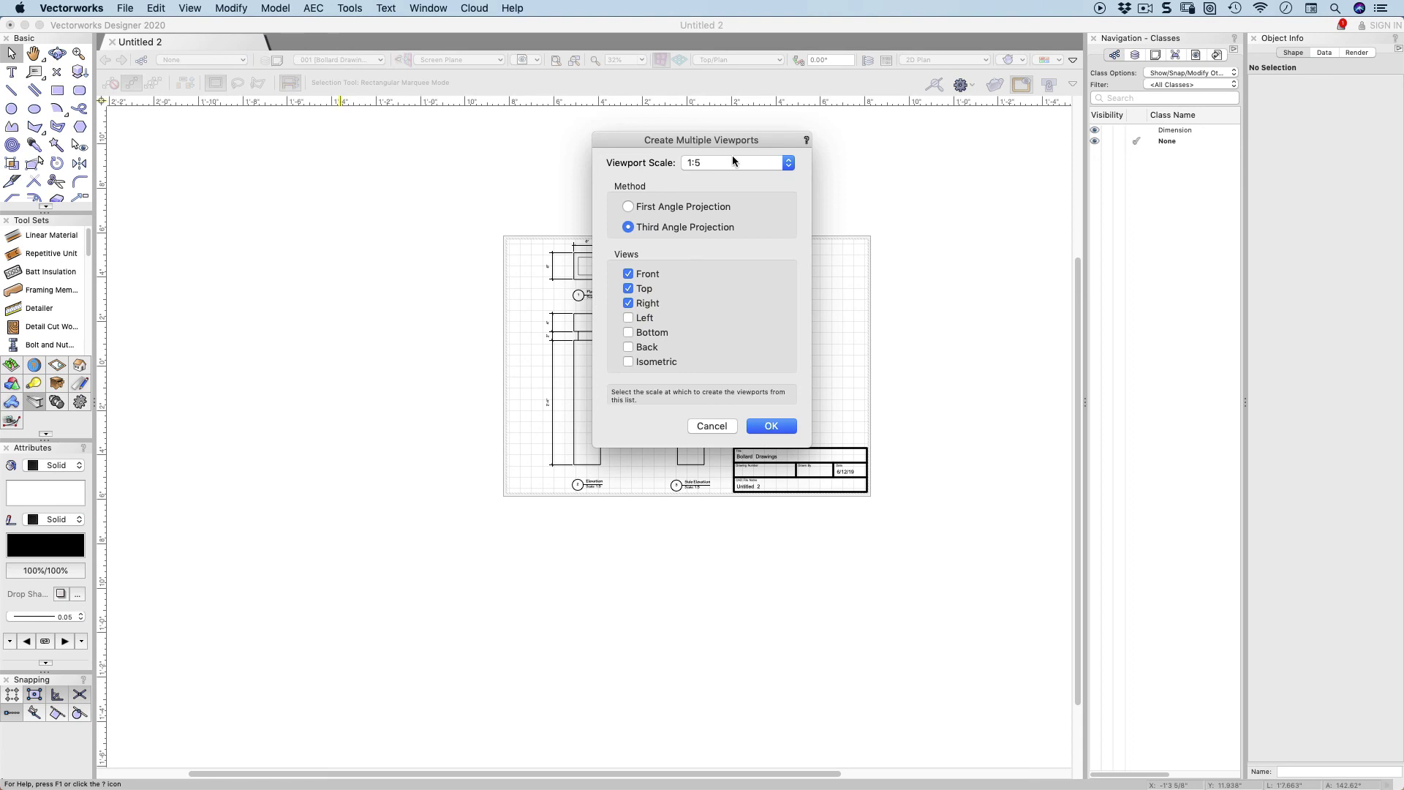
left_click(709, 423)
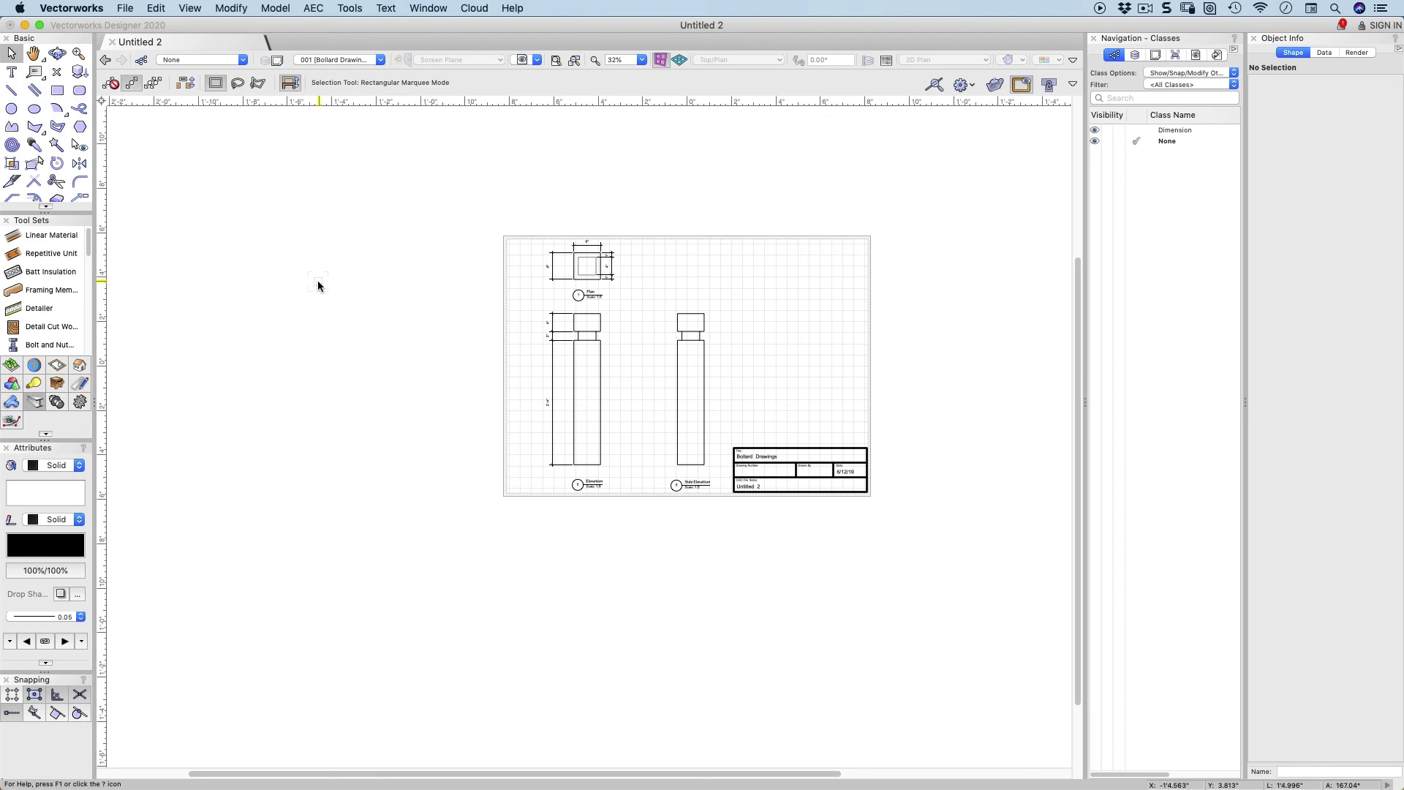
Go to Design Layer-1 and show the bollard's upper part in the Right Isometric view.
left_click(358, 59)
left_click(357, 168)
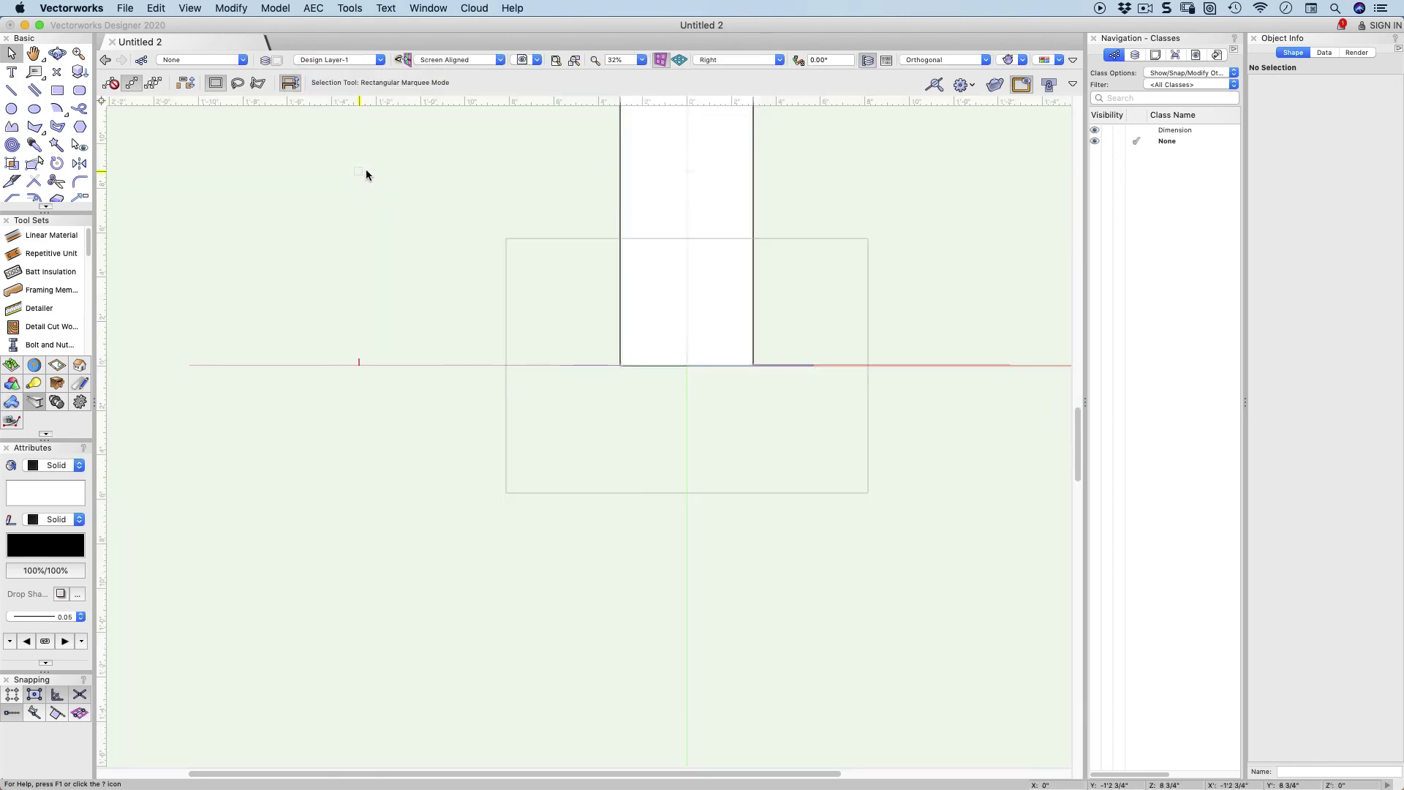
key("3")
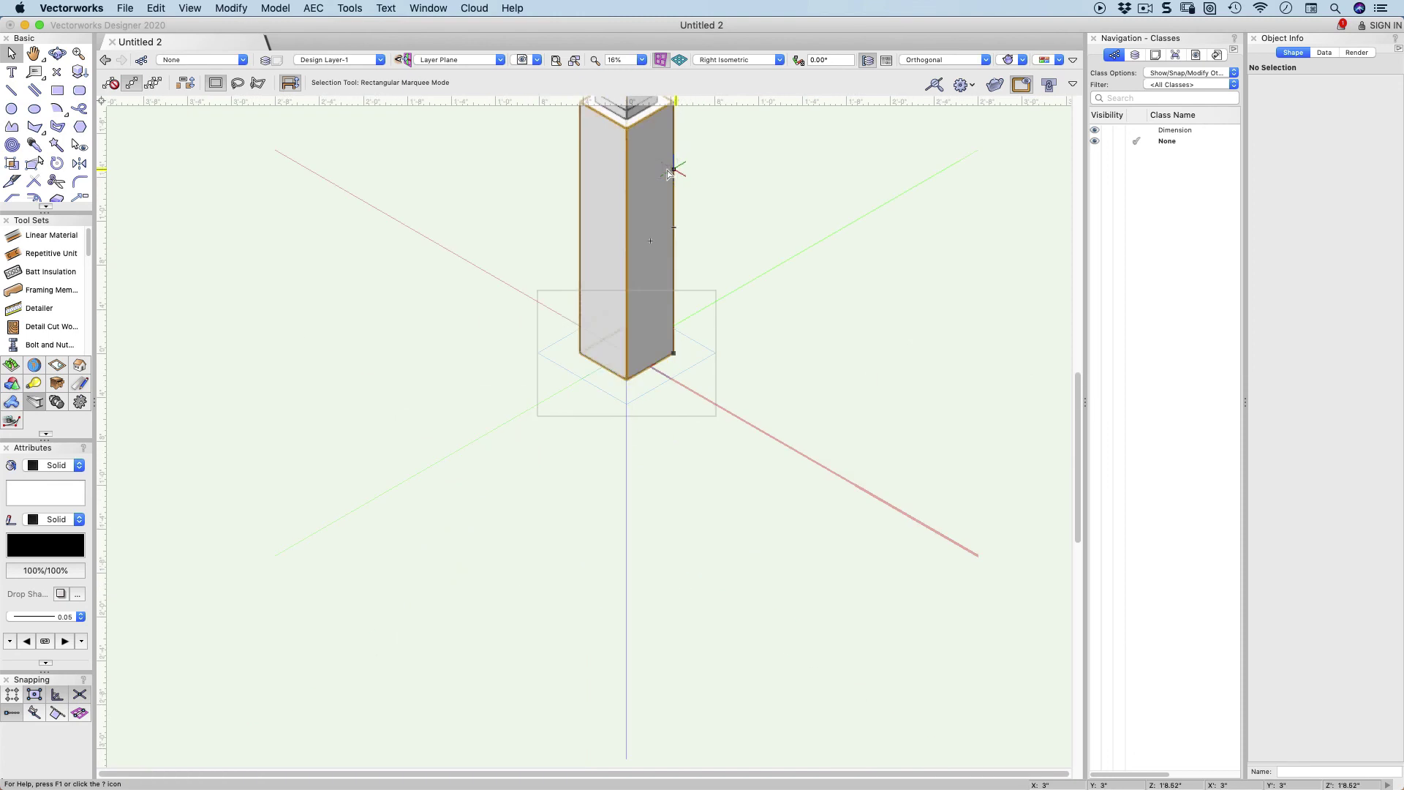
scroll(575, 212, "up", 5)
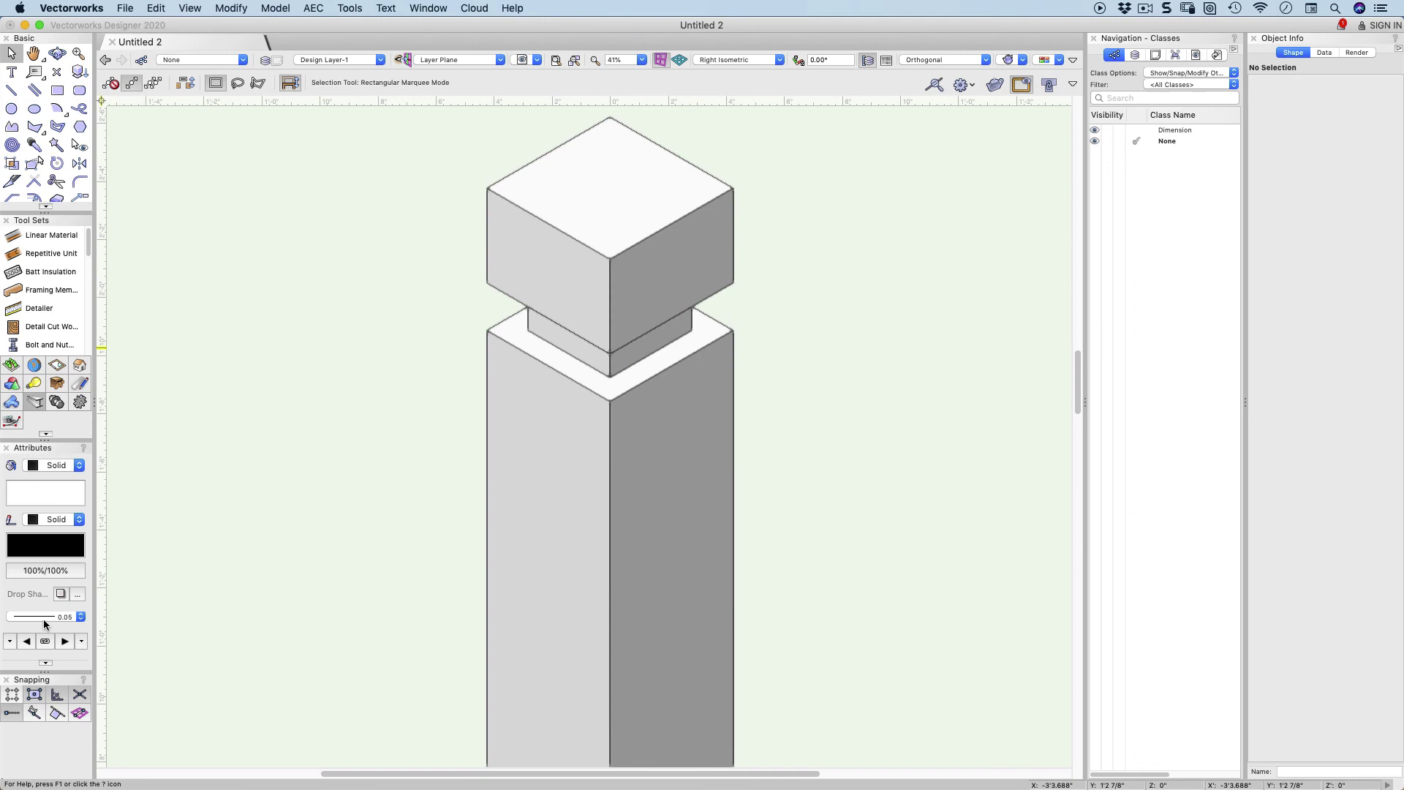
Switch the workspace to Fundamentals.
left_click(350, 8)
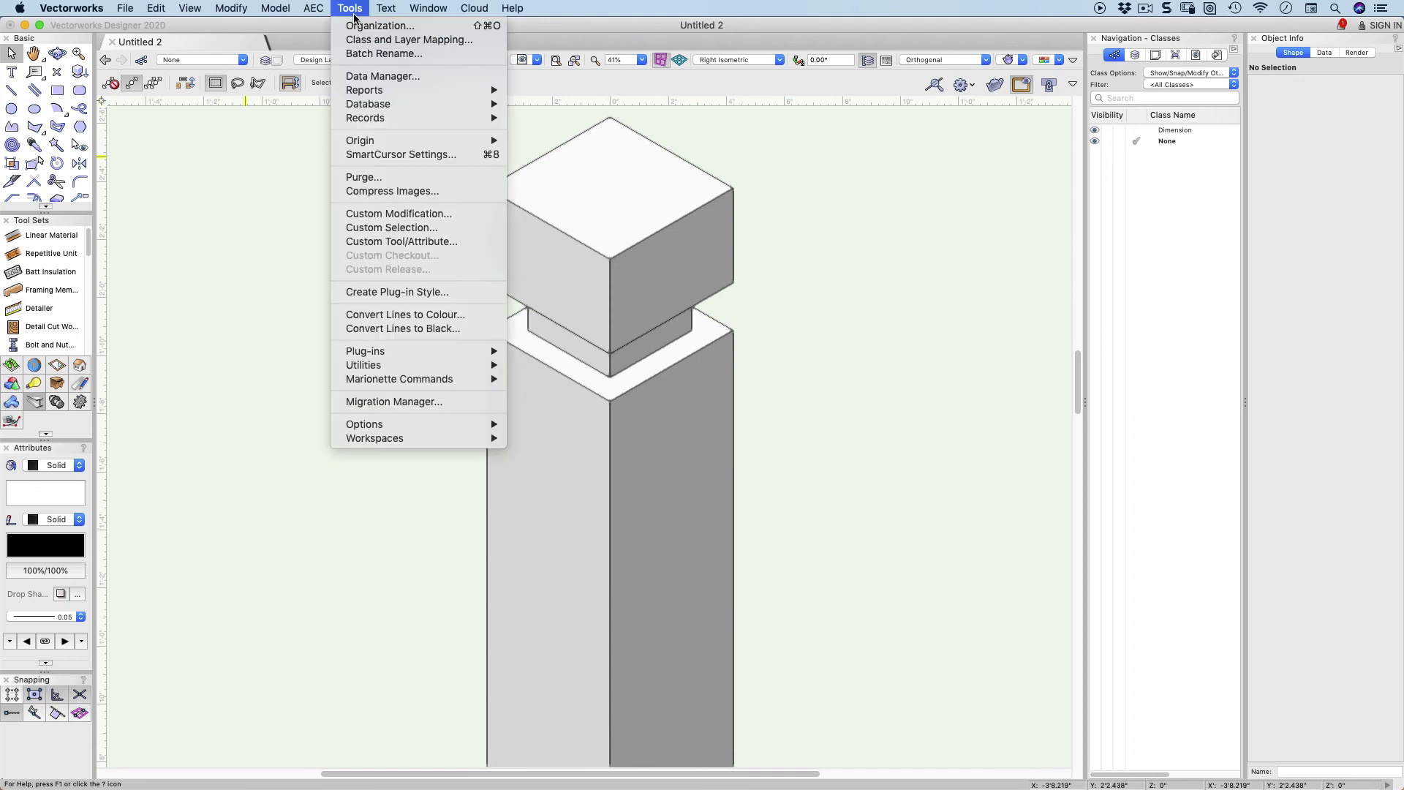
mouse_move(368, 436)
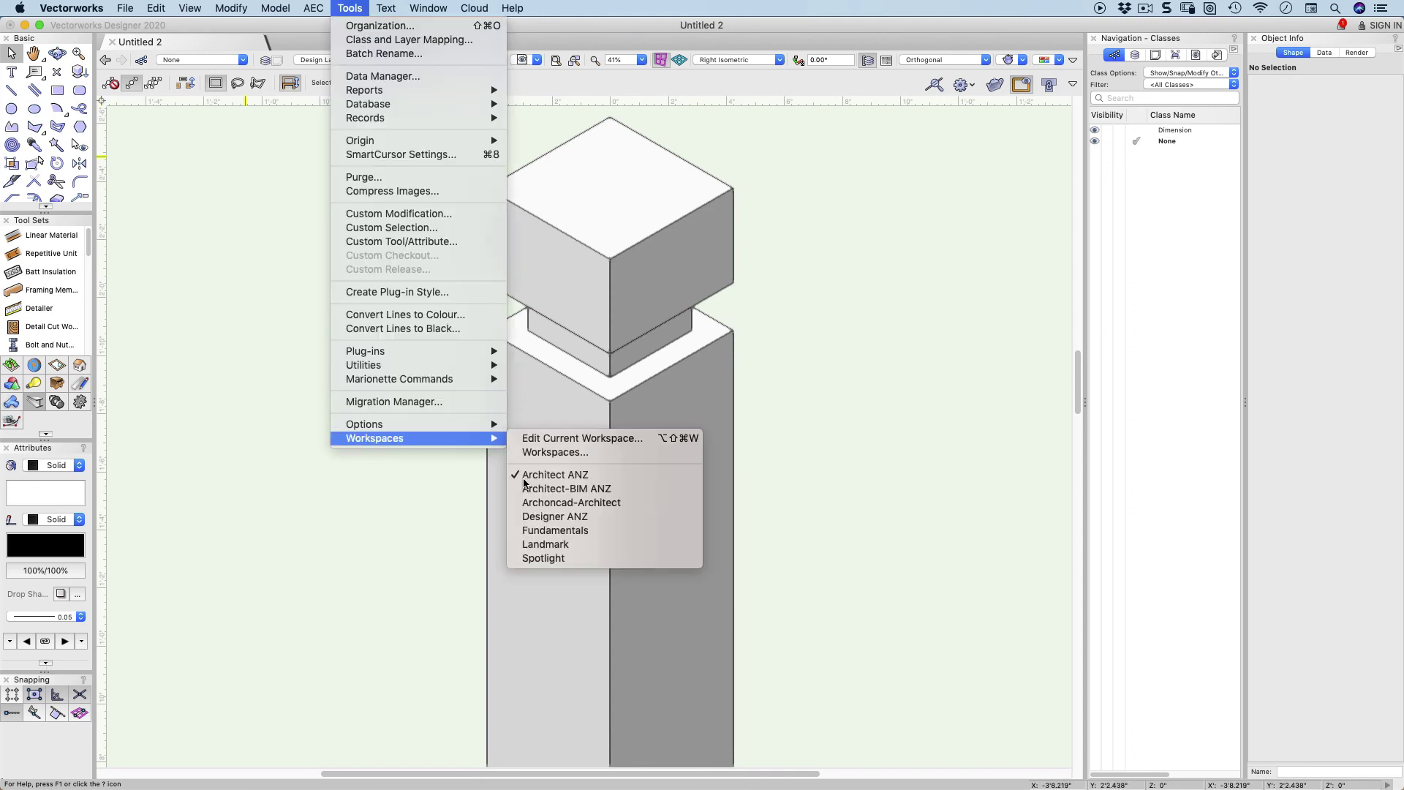
left_click(577, 541)
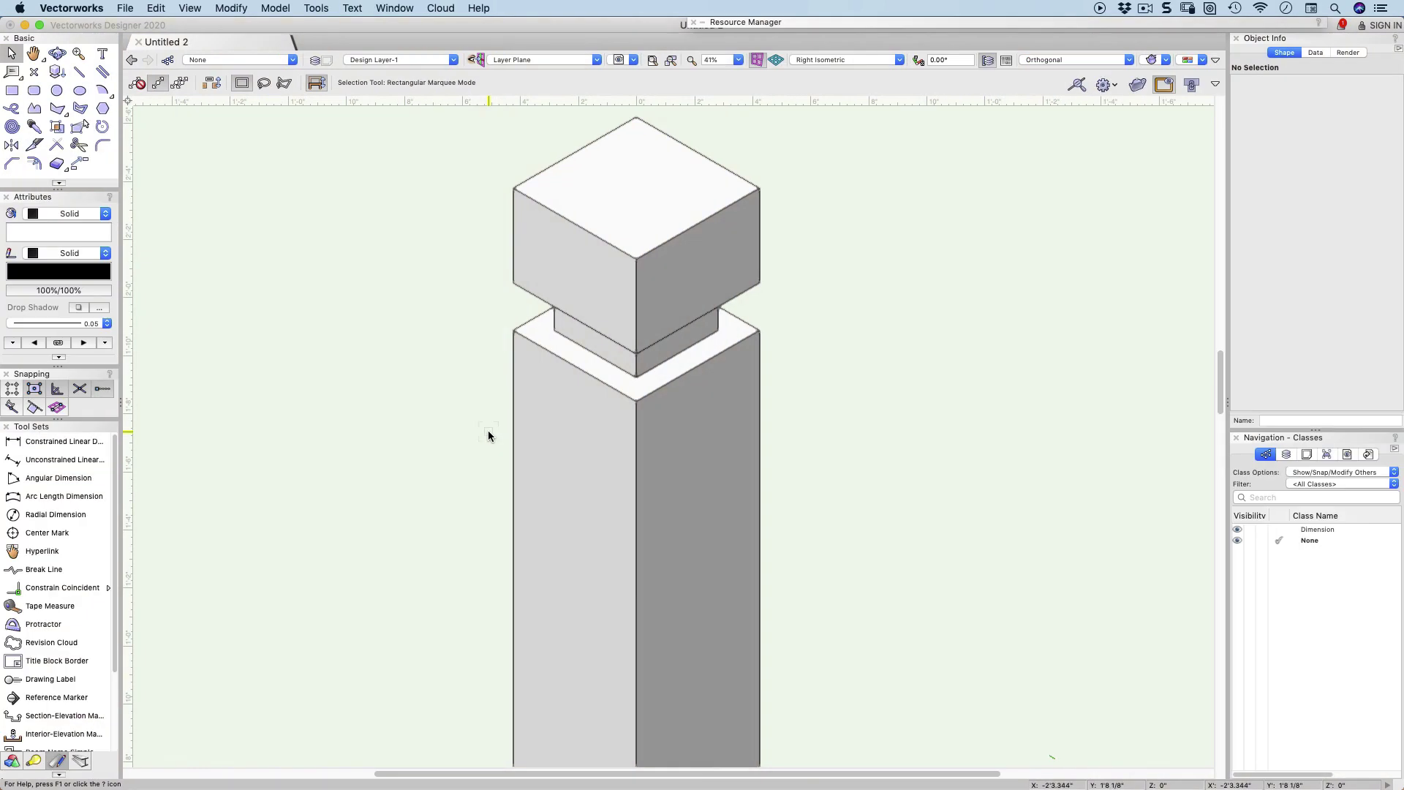
Fillet the cap's four top edges, its right vertical edge and the post's two outer vertical edges with a 1" constant radius.
left_click(13, 762)
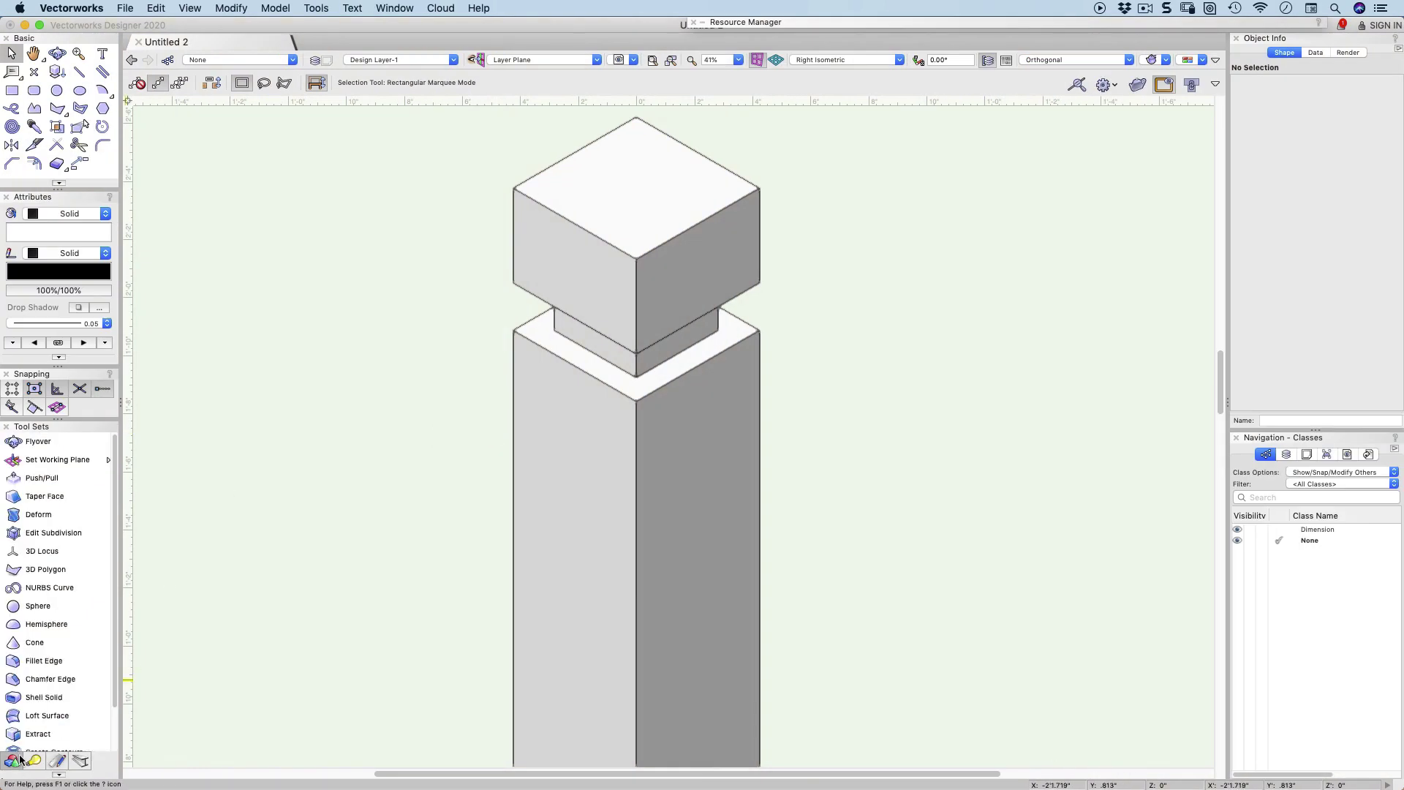
left_click(43, 661)
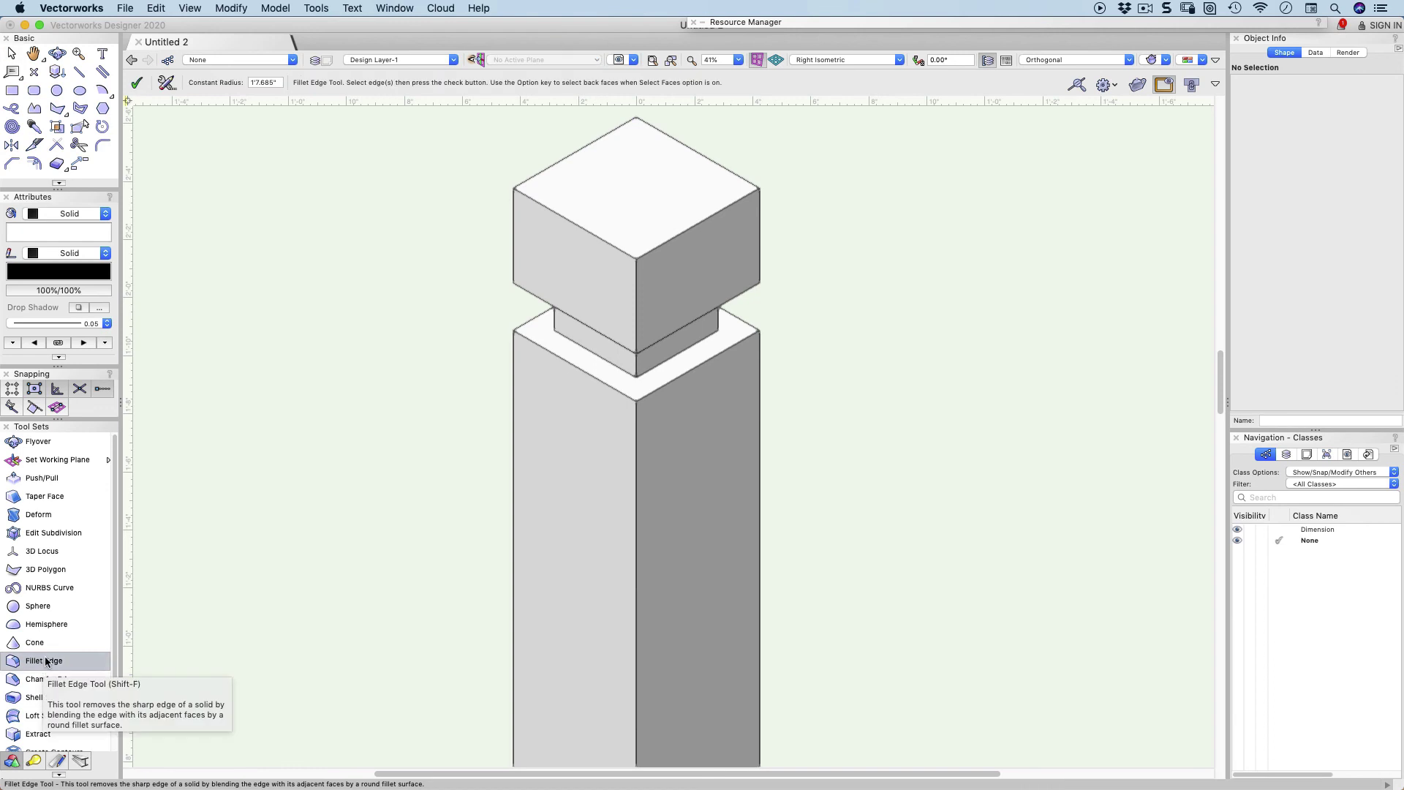
left_click(266, 82)
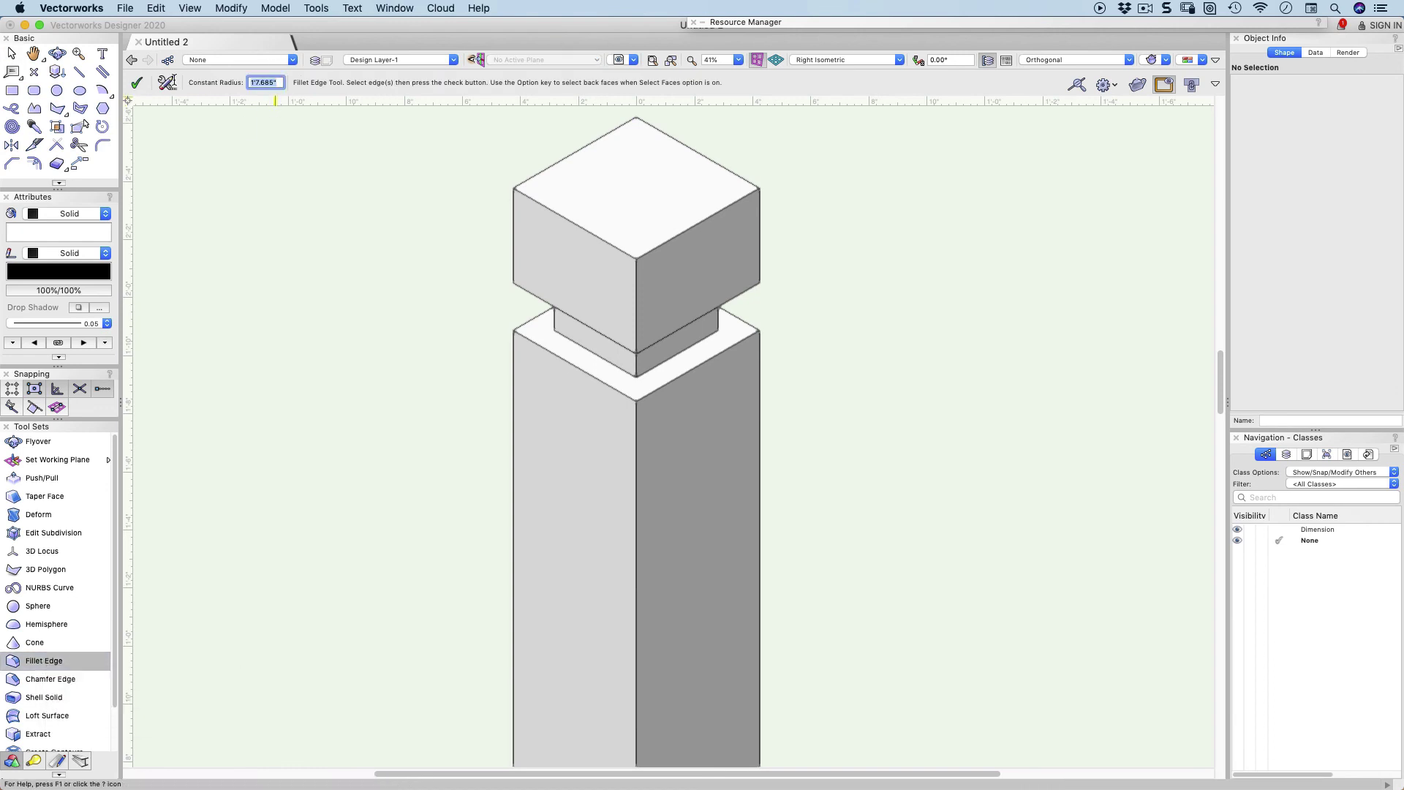
type("1")
left_click(536, 176)
left_click(542, 206)
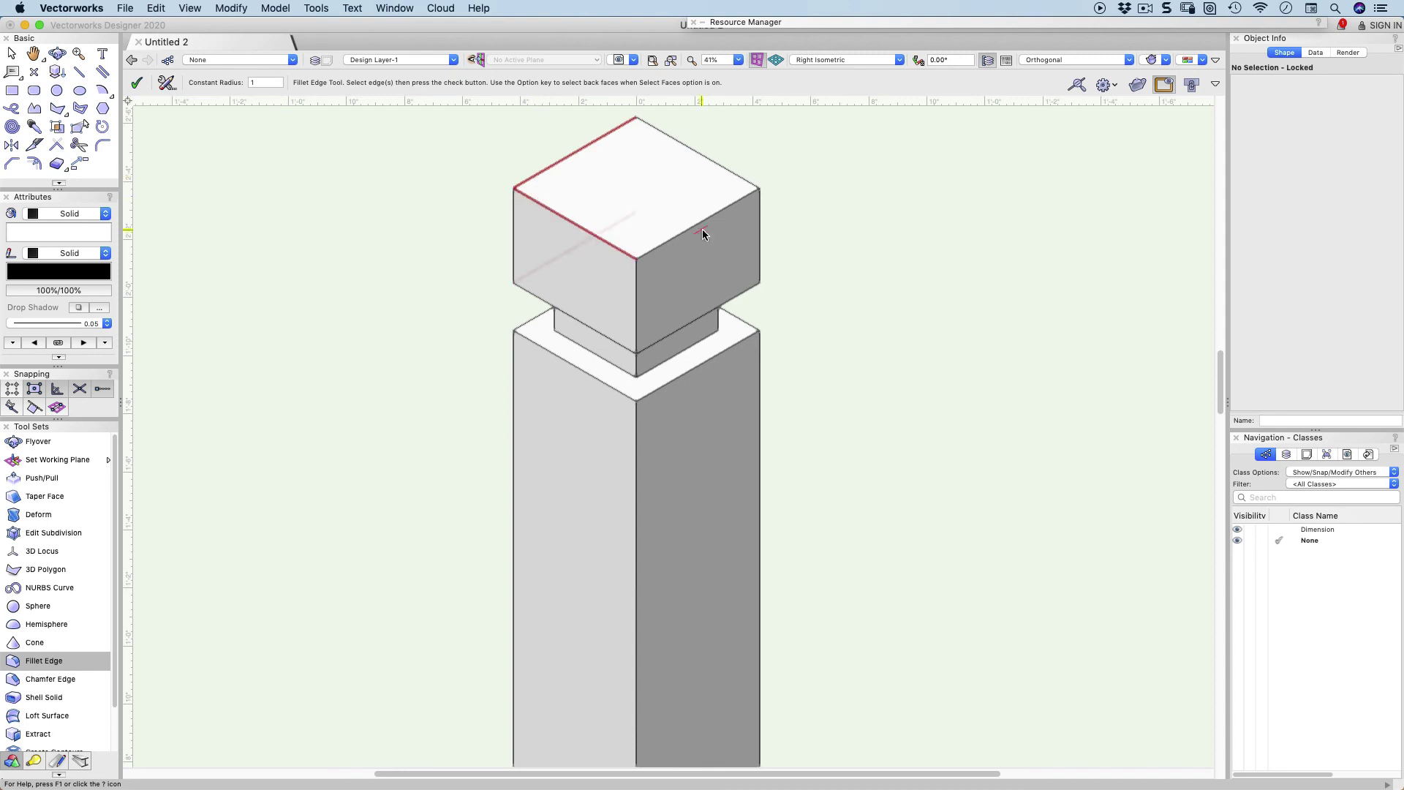
left_click(698, 232)
left_click(711, 167)
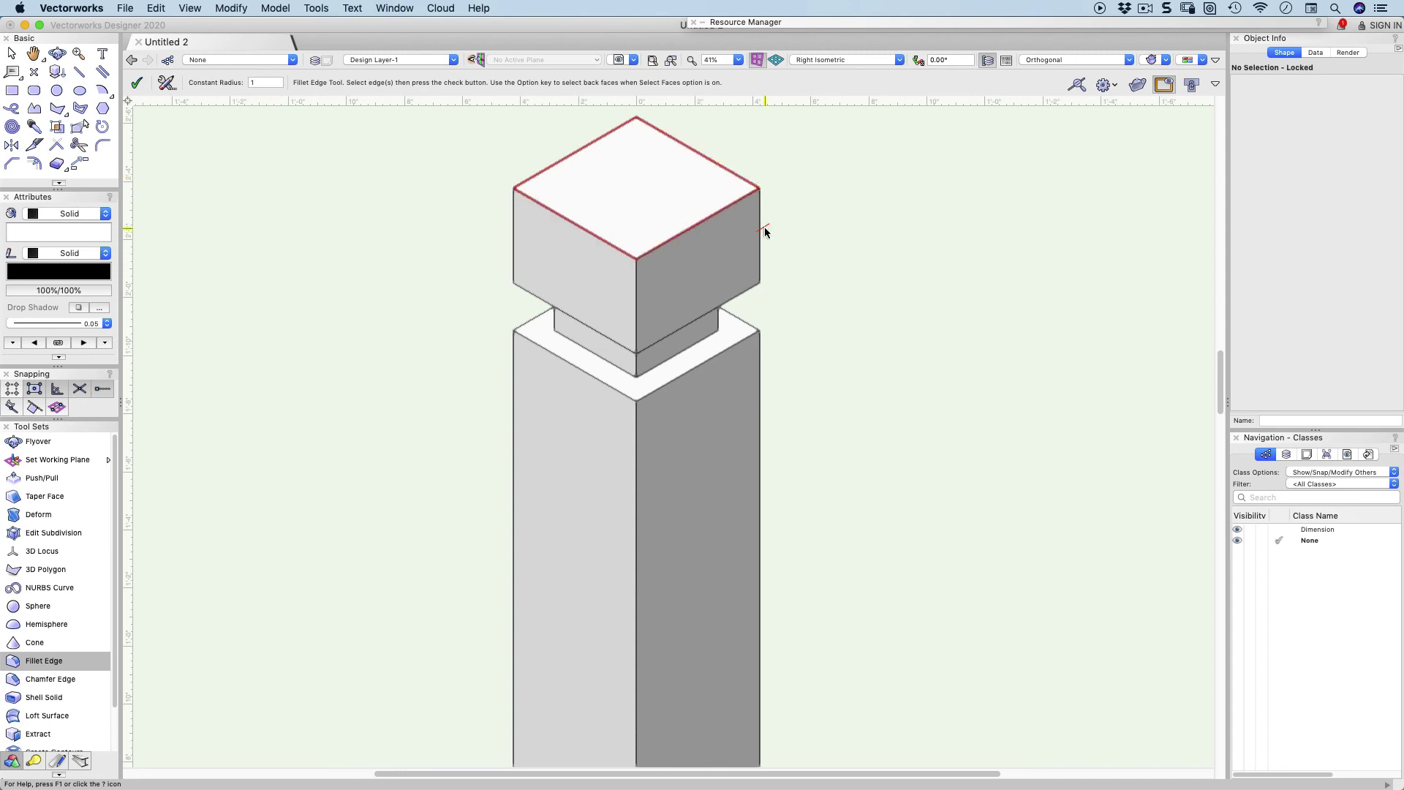
left_click(758, 234)
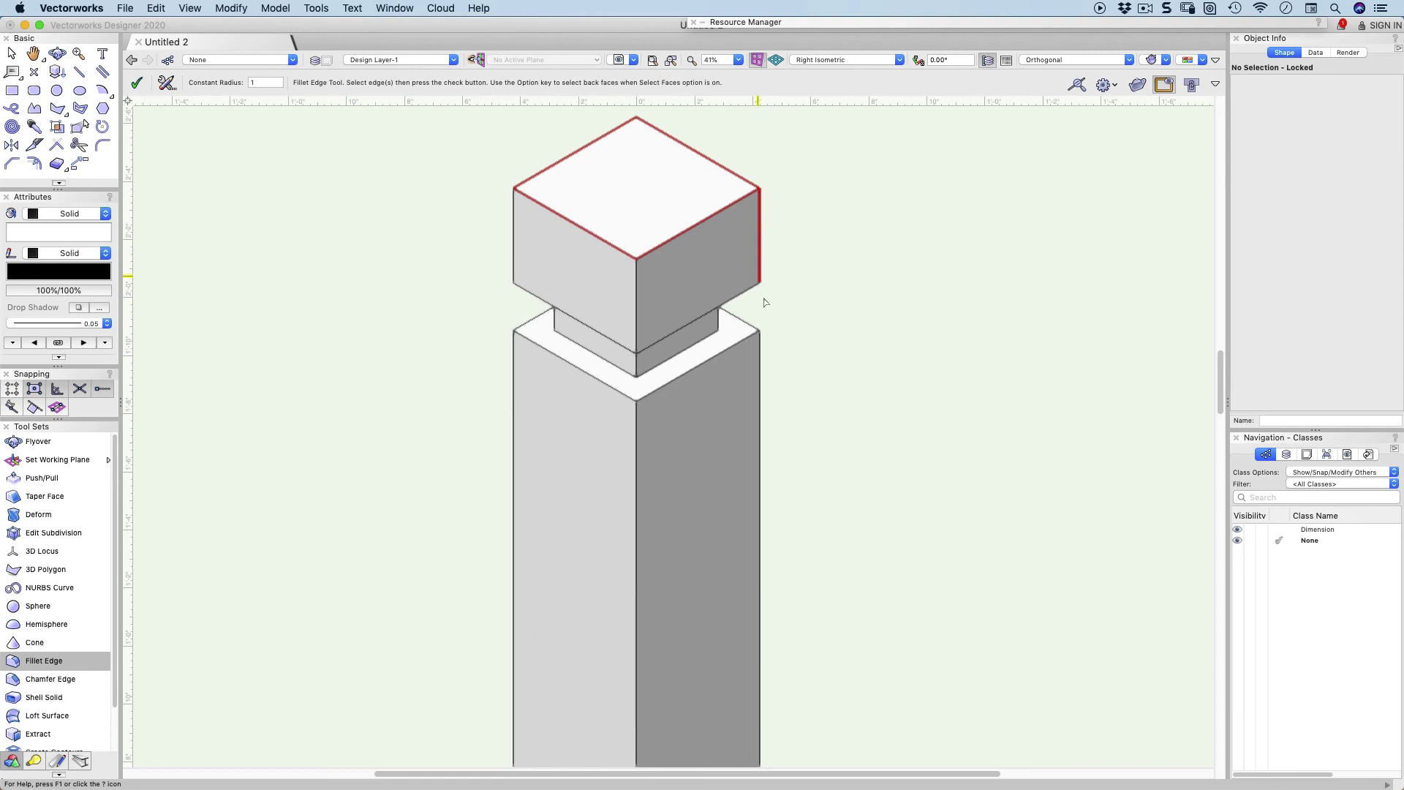
left_click(760, 348)
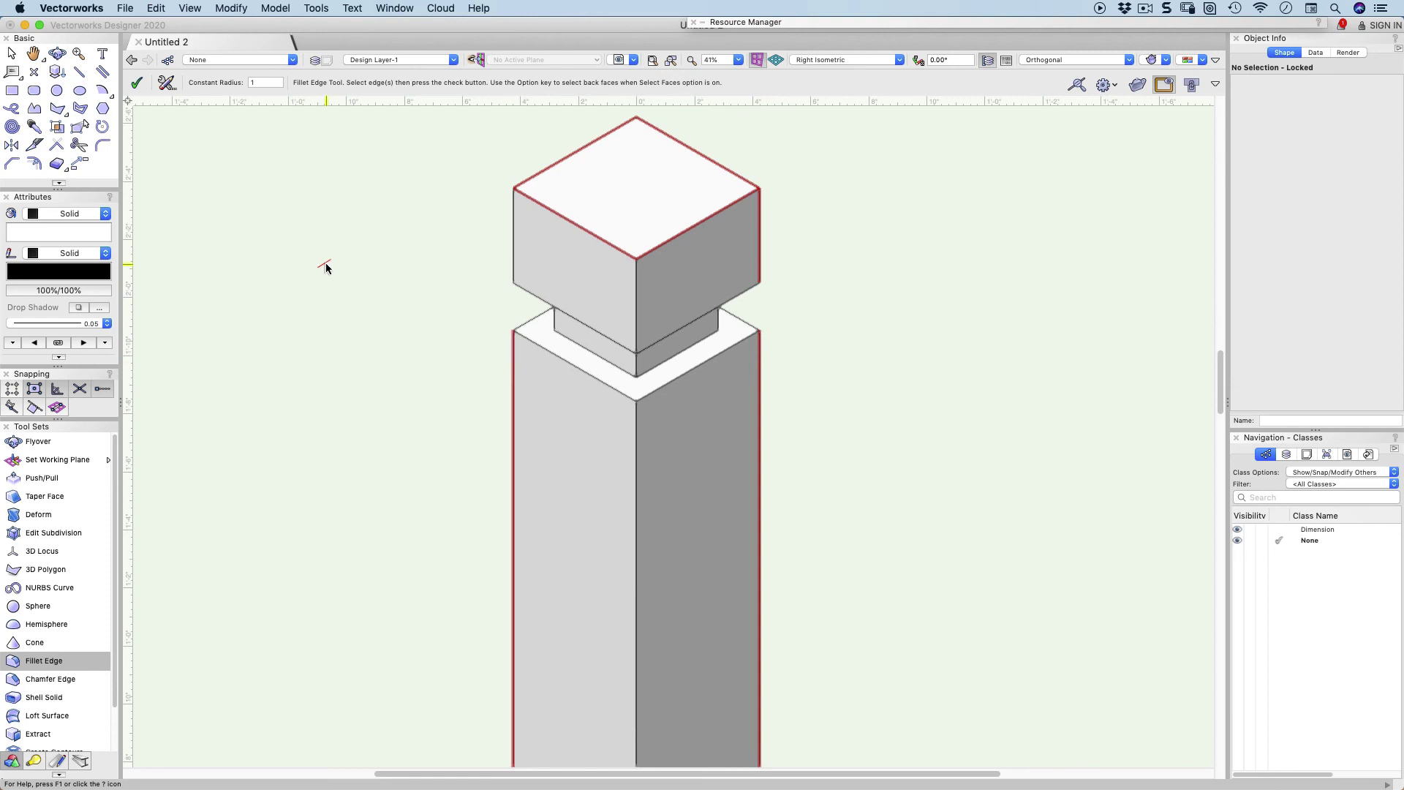
key("Return")
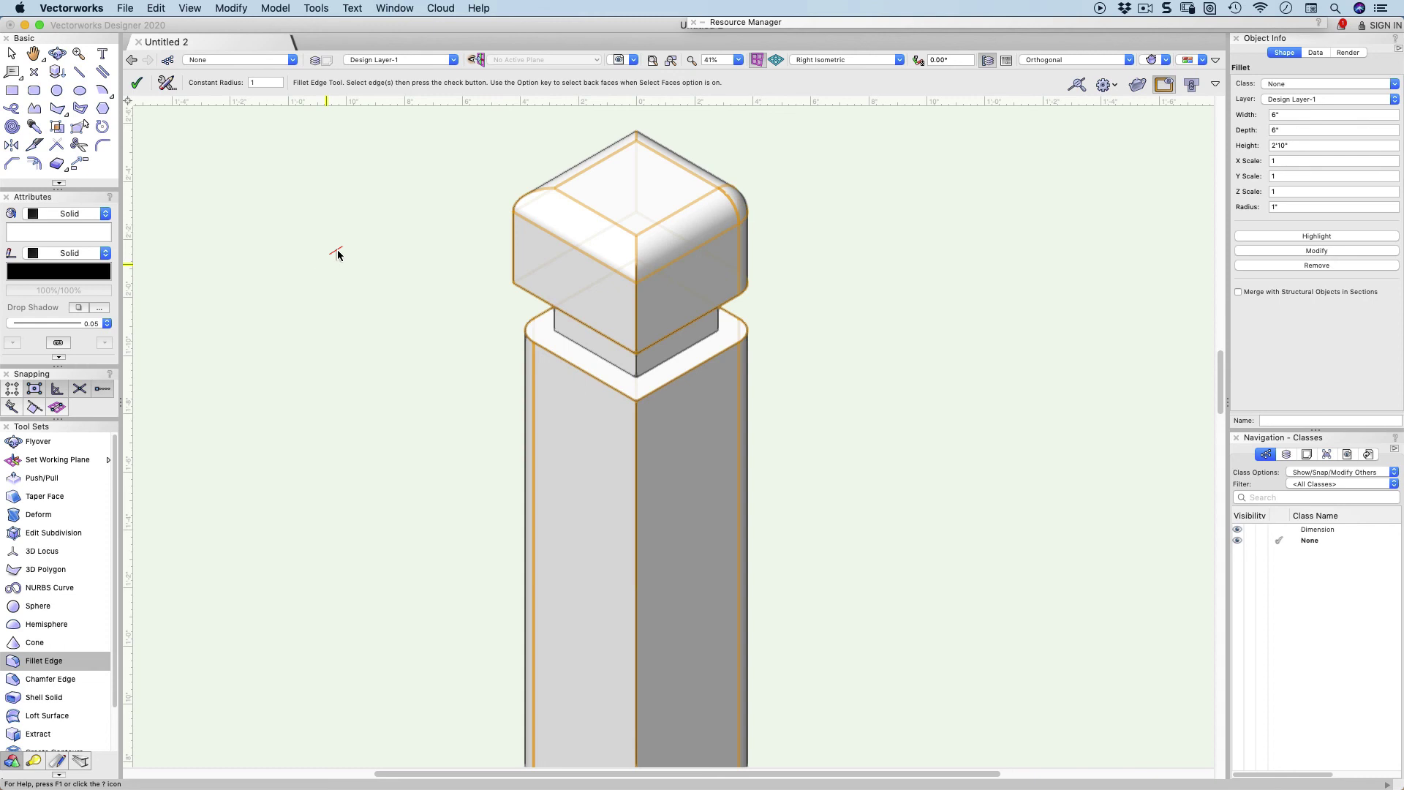
Go to sheet layer 001 [Bollard Drawings] and update all its viewports to match the filleted model.
left_click(367, 62)
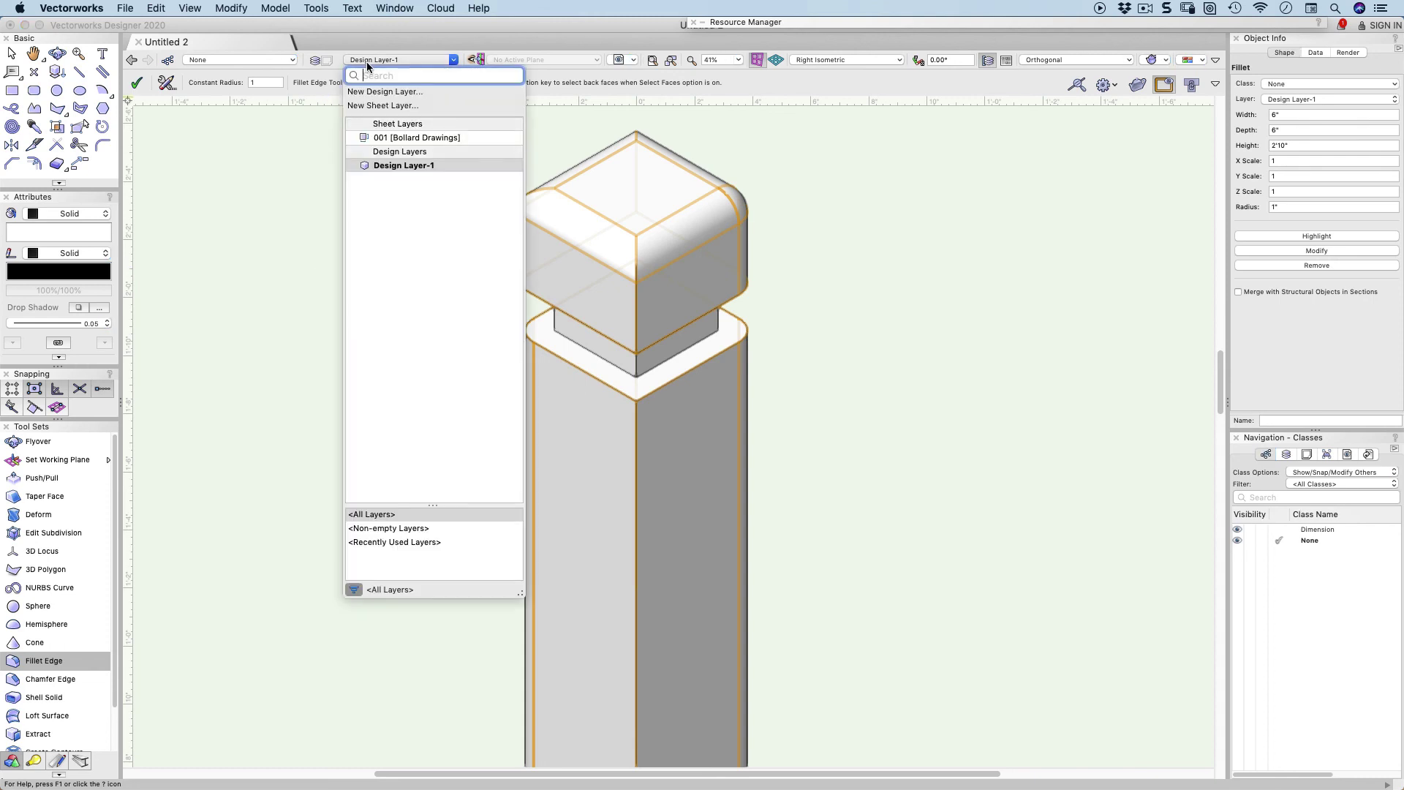
left_click(410, 137)
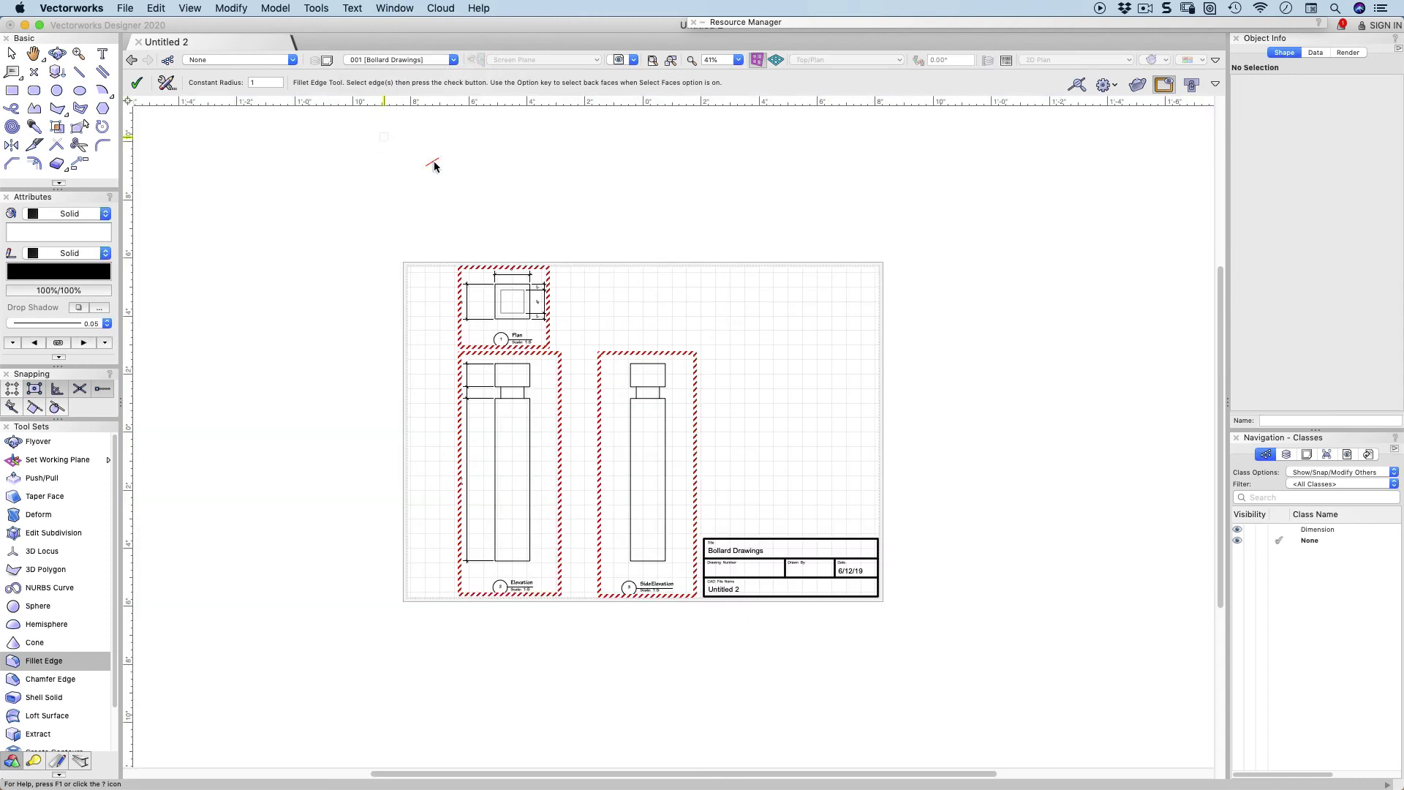
left_click(190, 8)
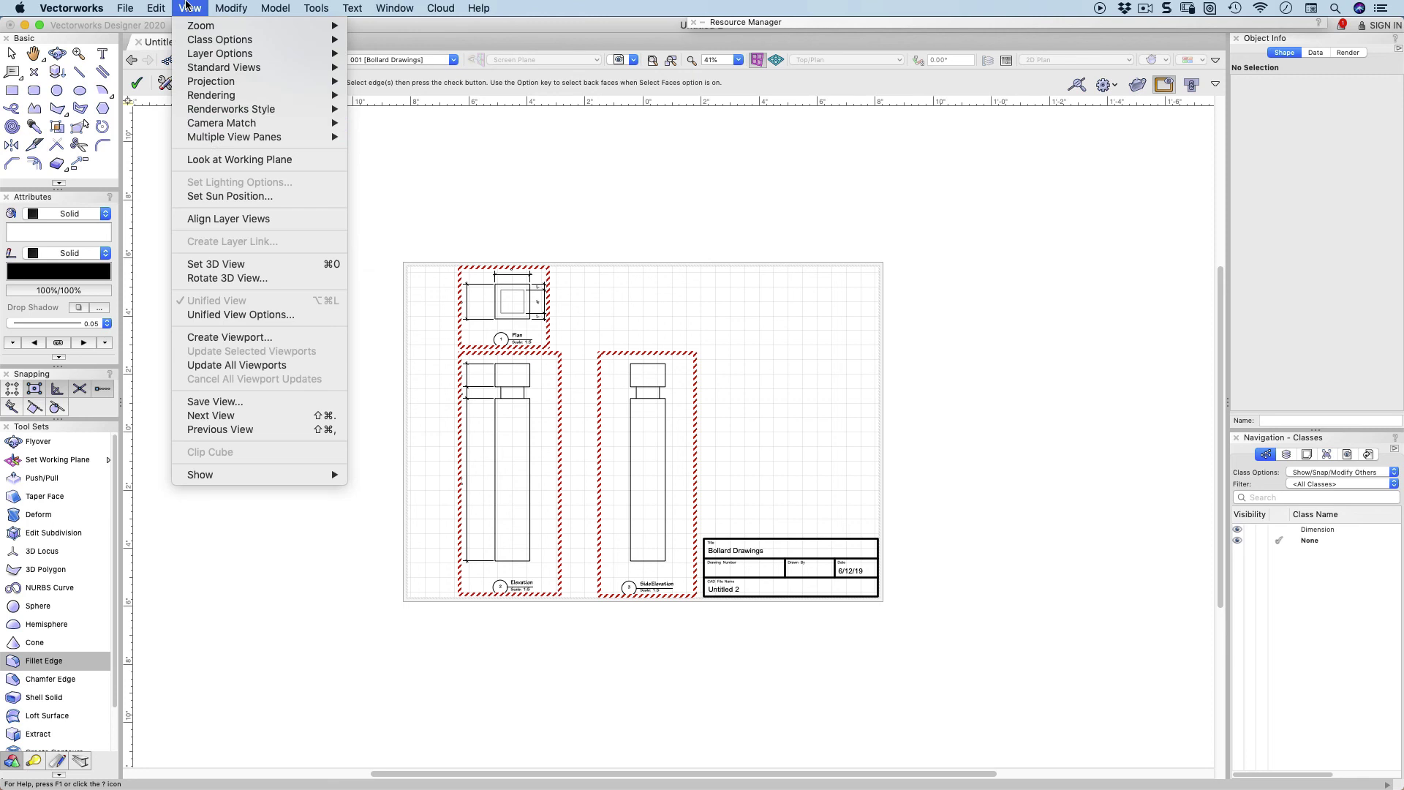
left_click(237, 366)
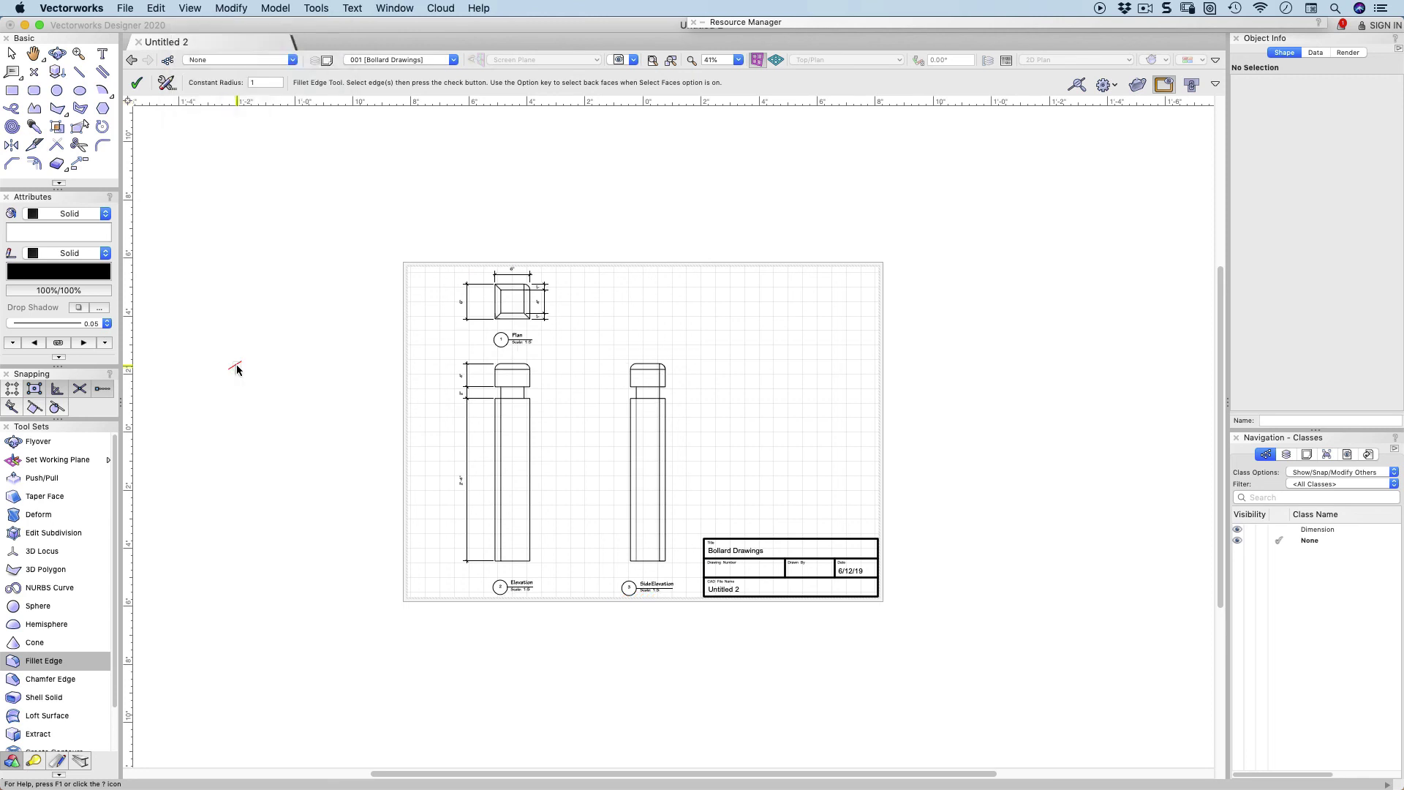